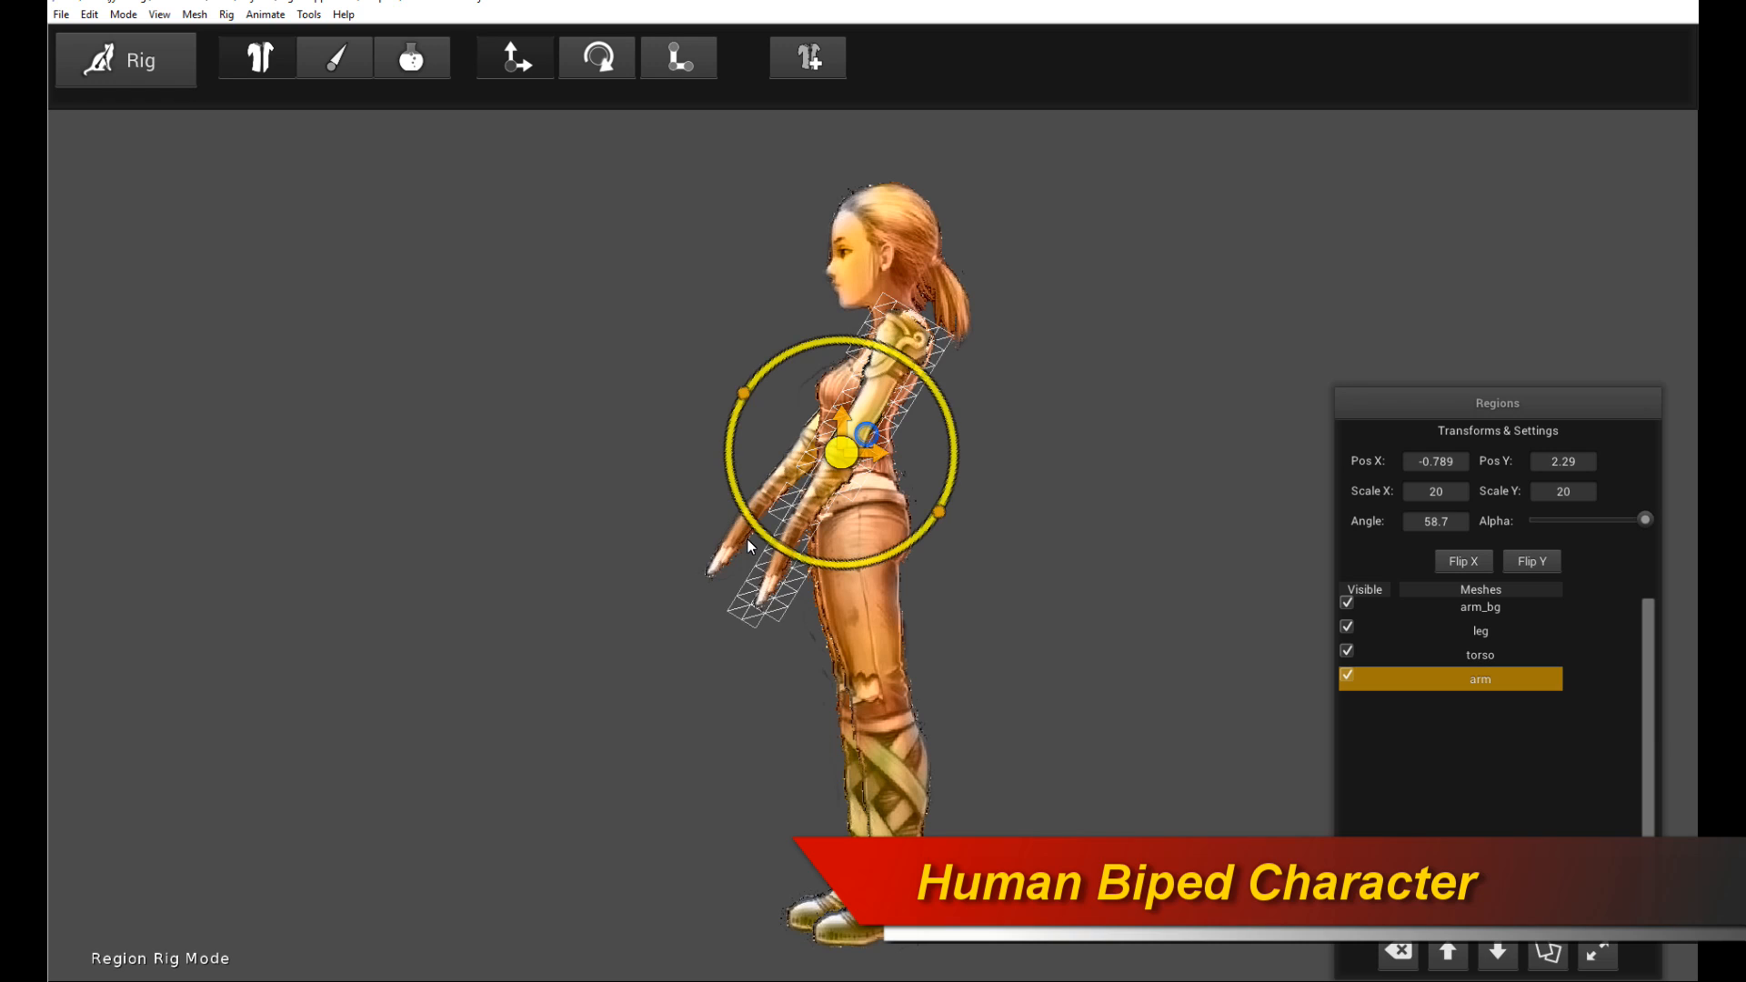
- Switch the character from Rig mode to Animate mode and preview the animation playback
left_click(598, 150)
left_click(342, 59)
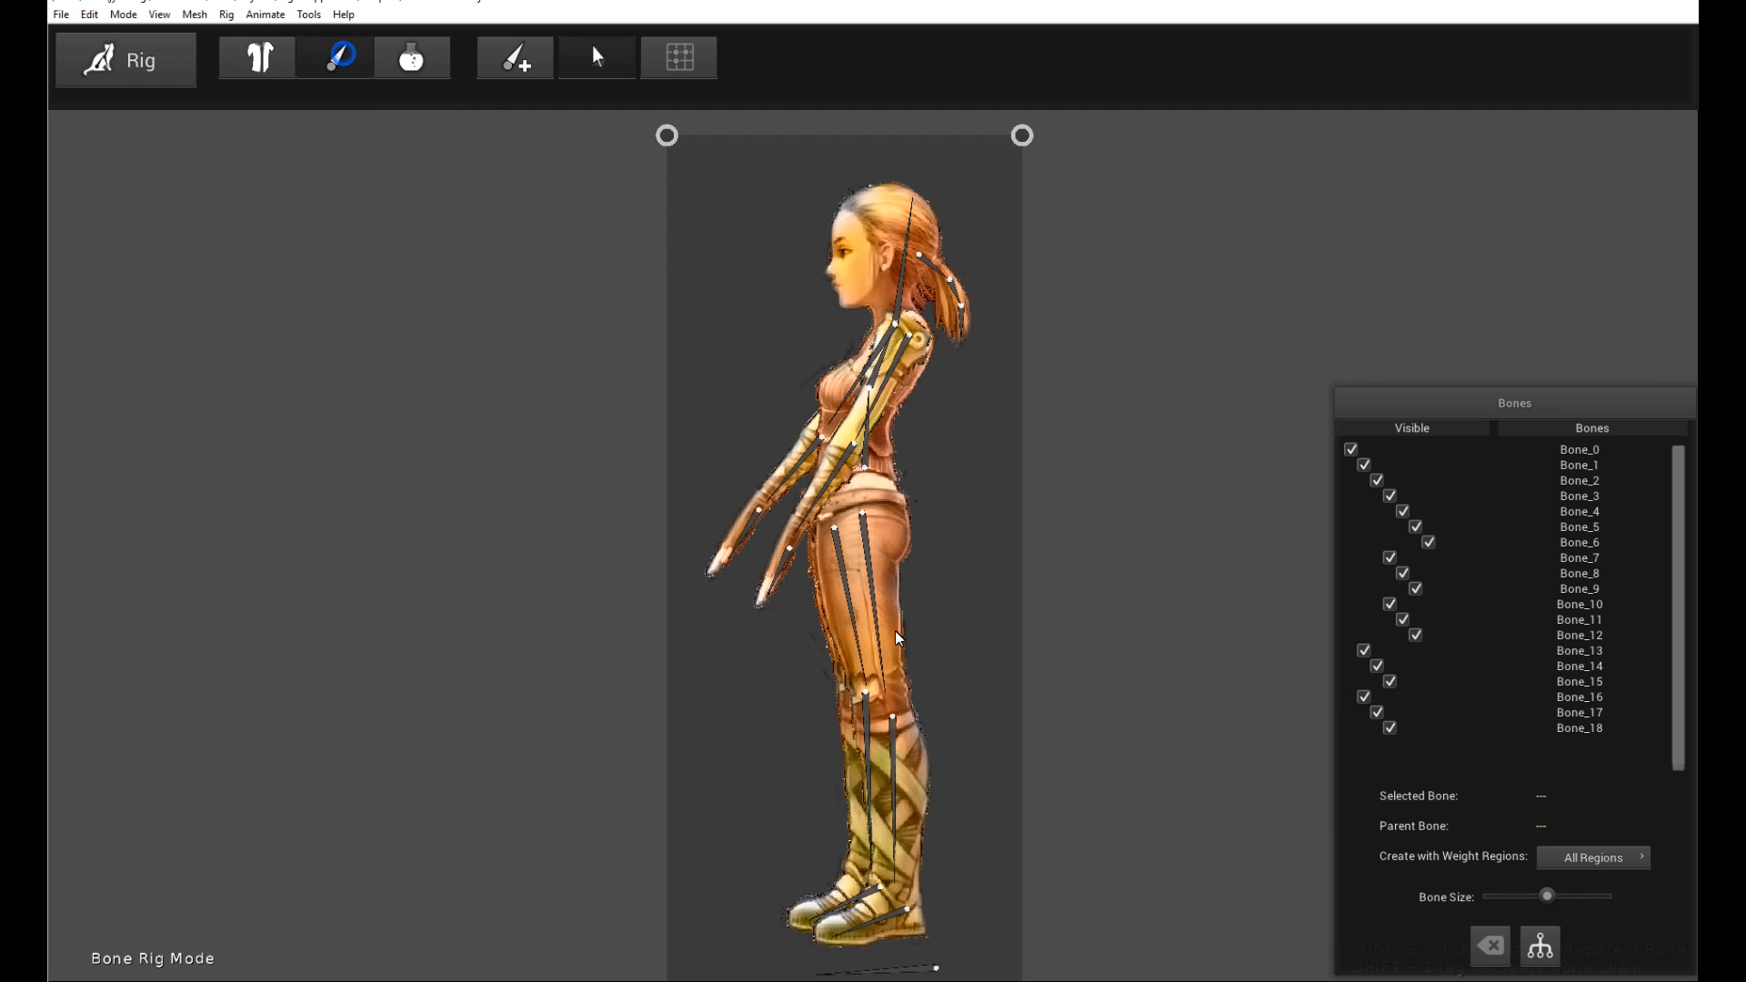
left_click(156, 47)
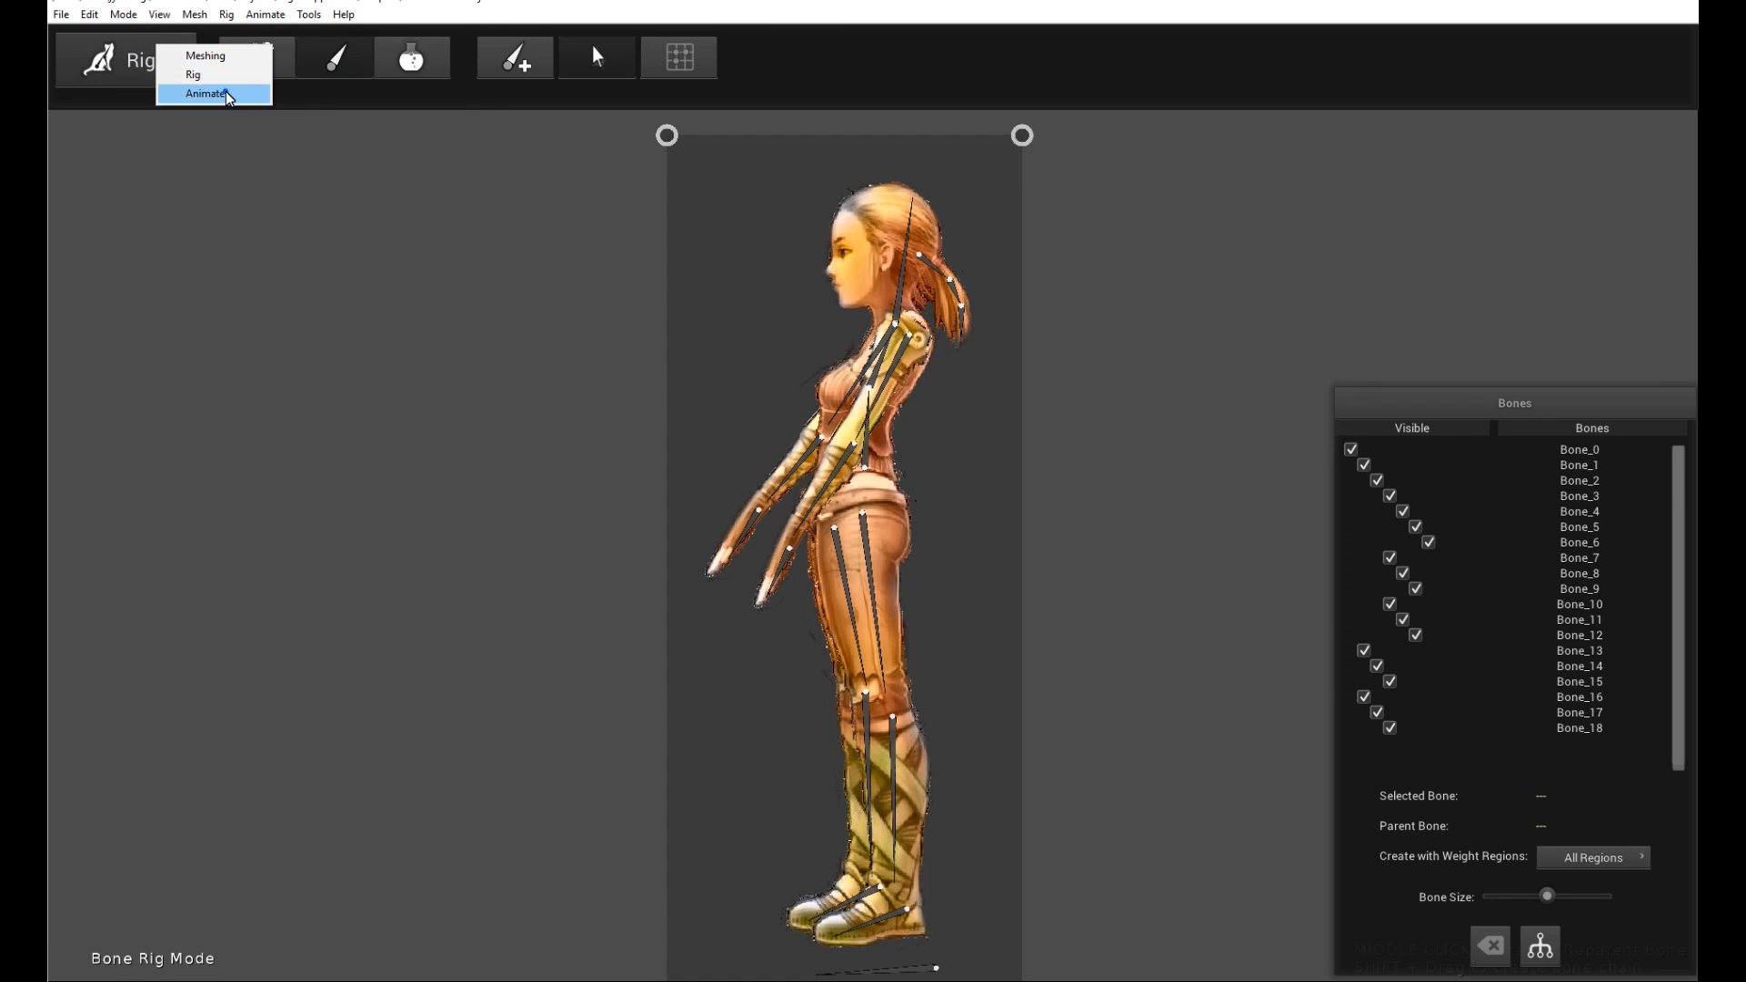
left_click(207, 93)
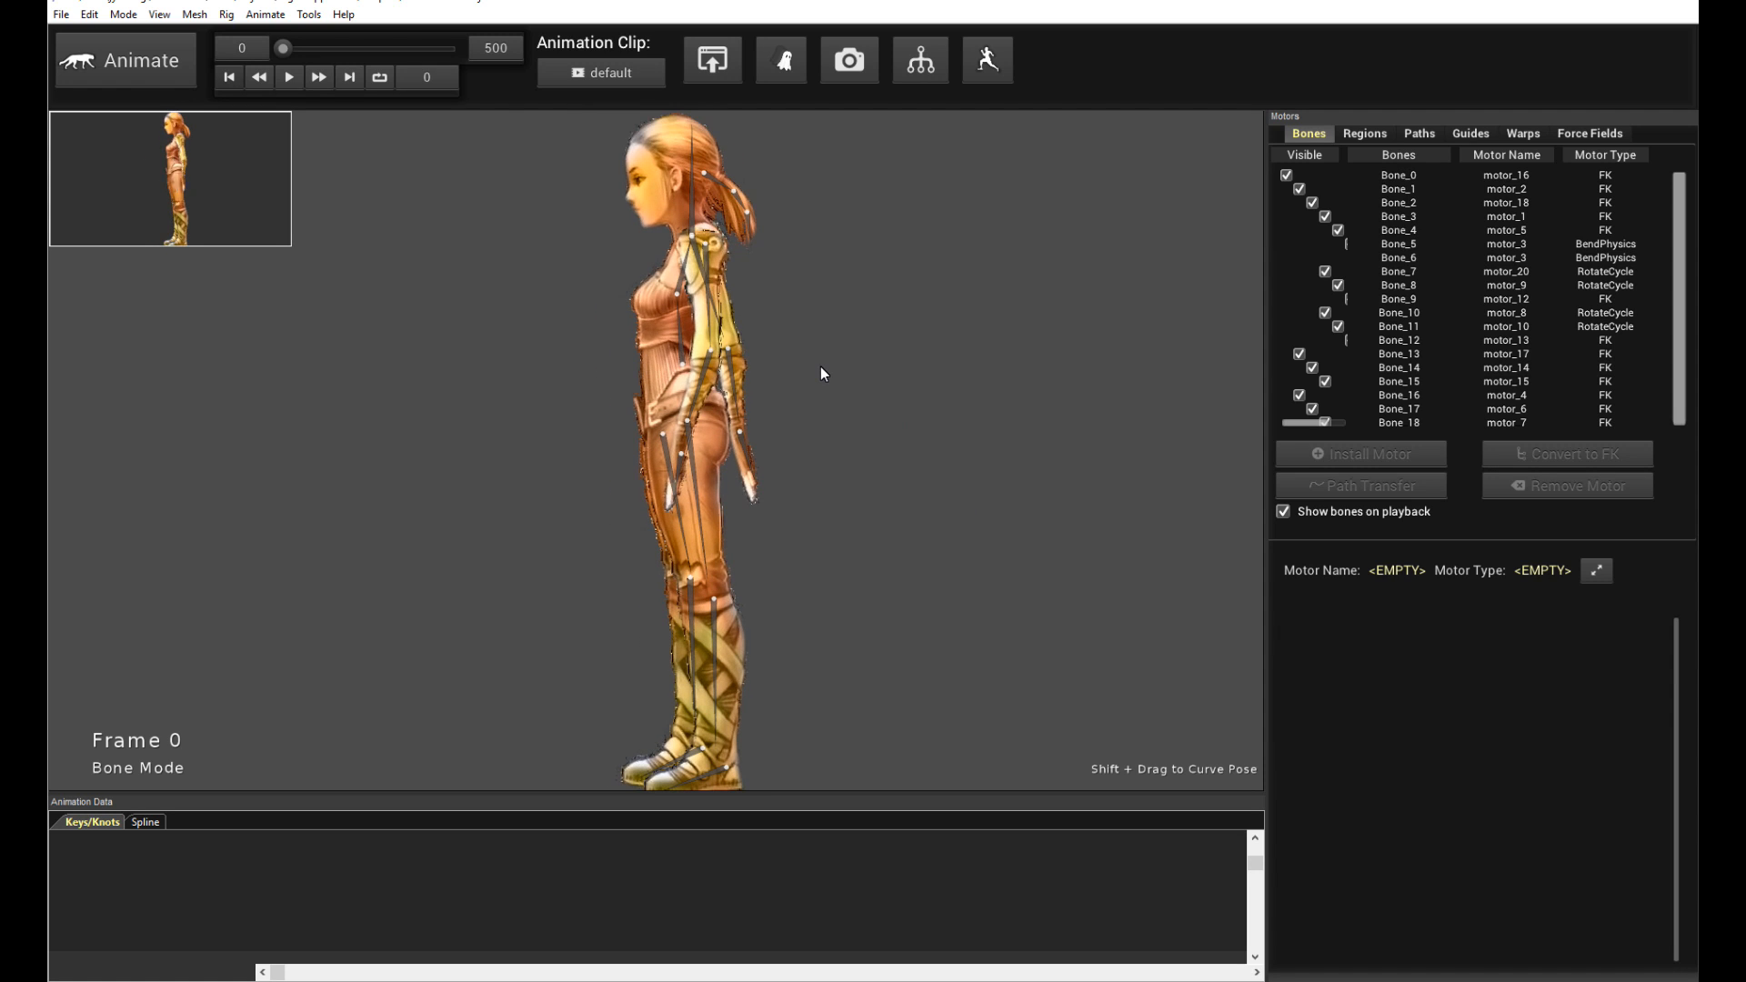
key("space")
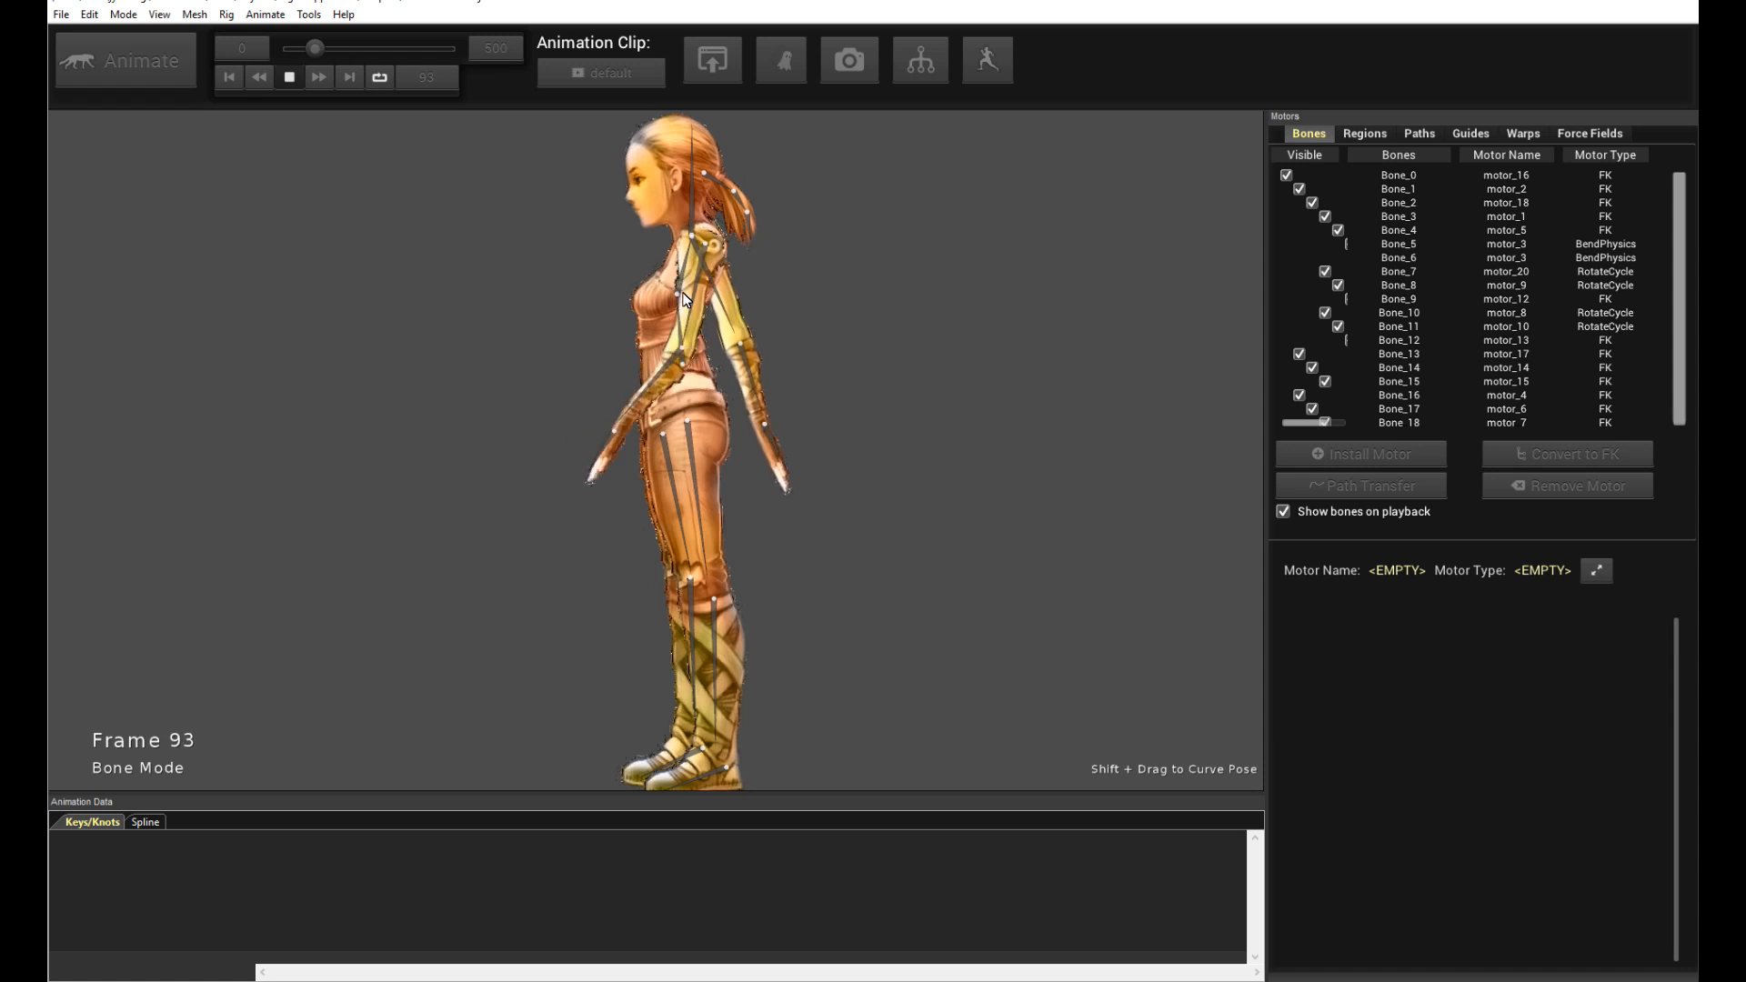
key("space")
- Select the upper arm bone and open the Animation Rig Graph to inspect the rotate-cycle motors
left_click(711, 268)
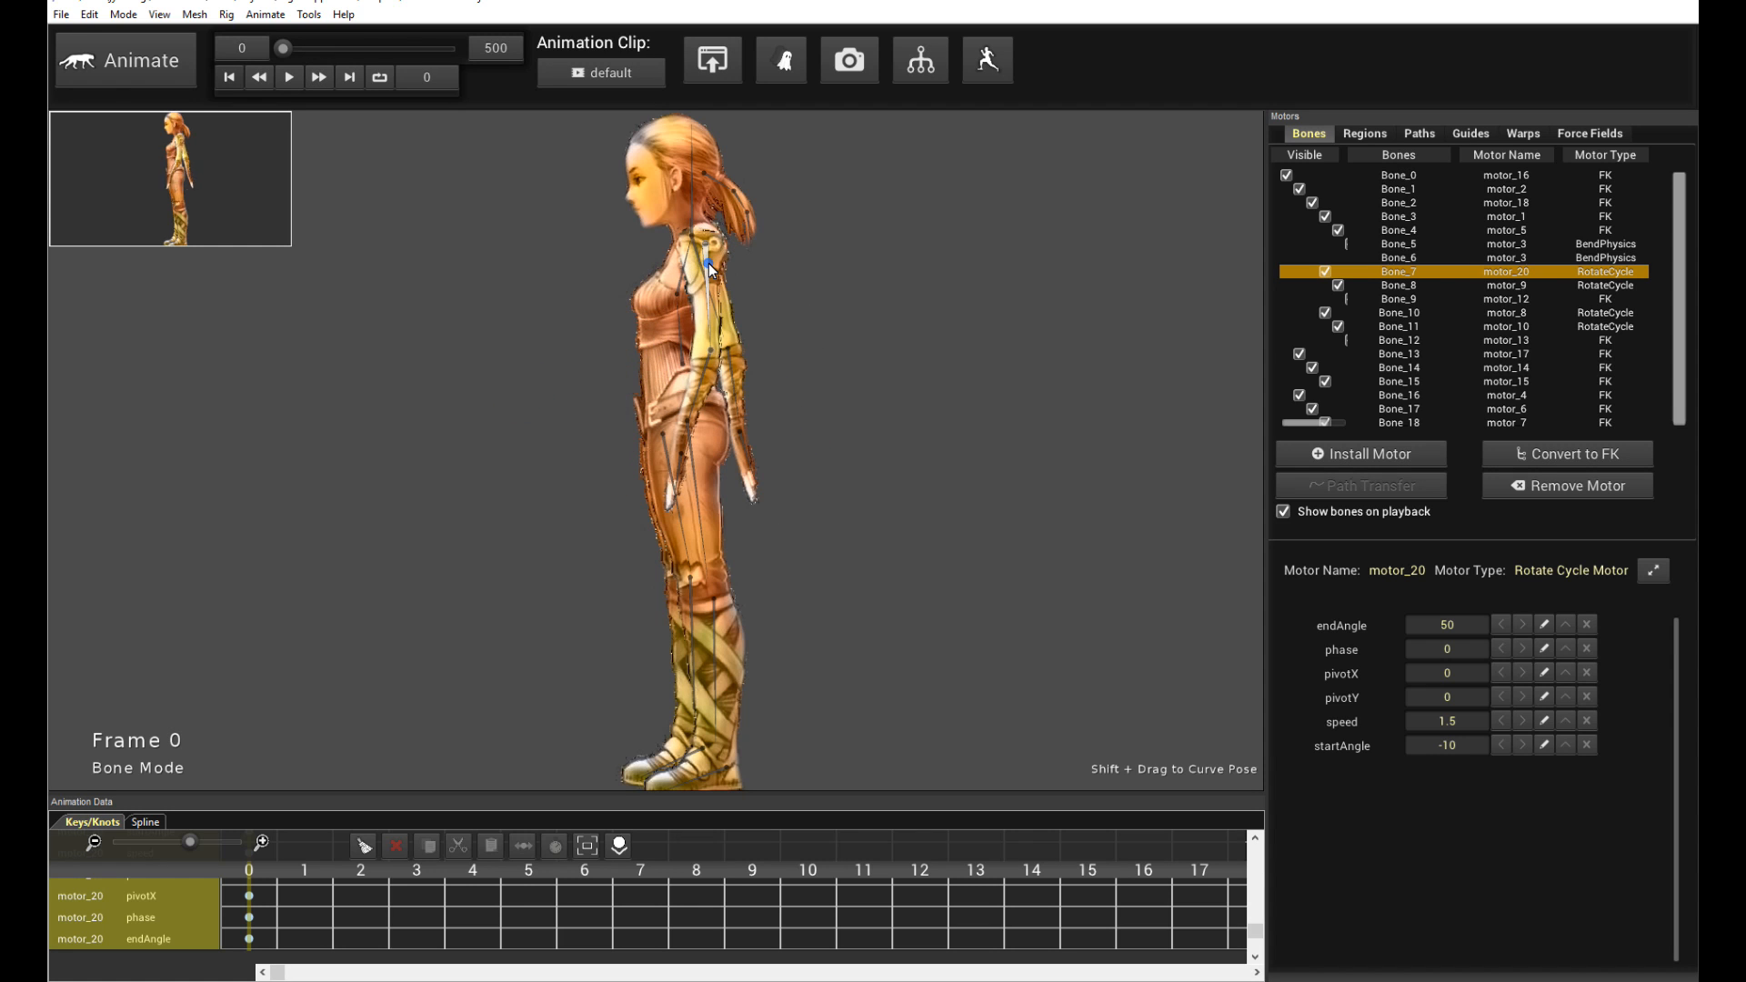
left_click(932, 56)
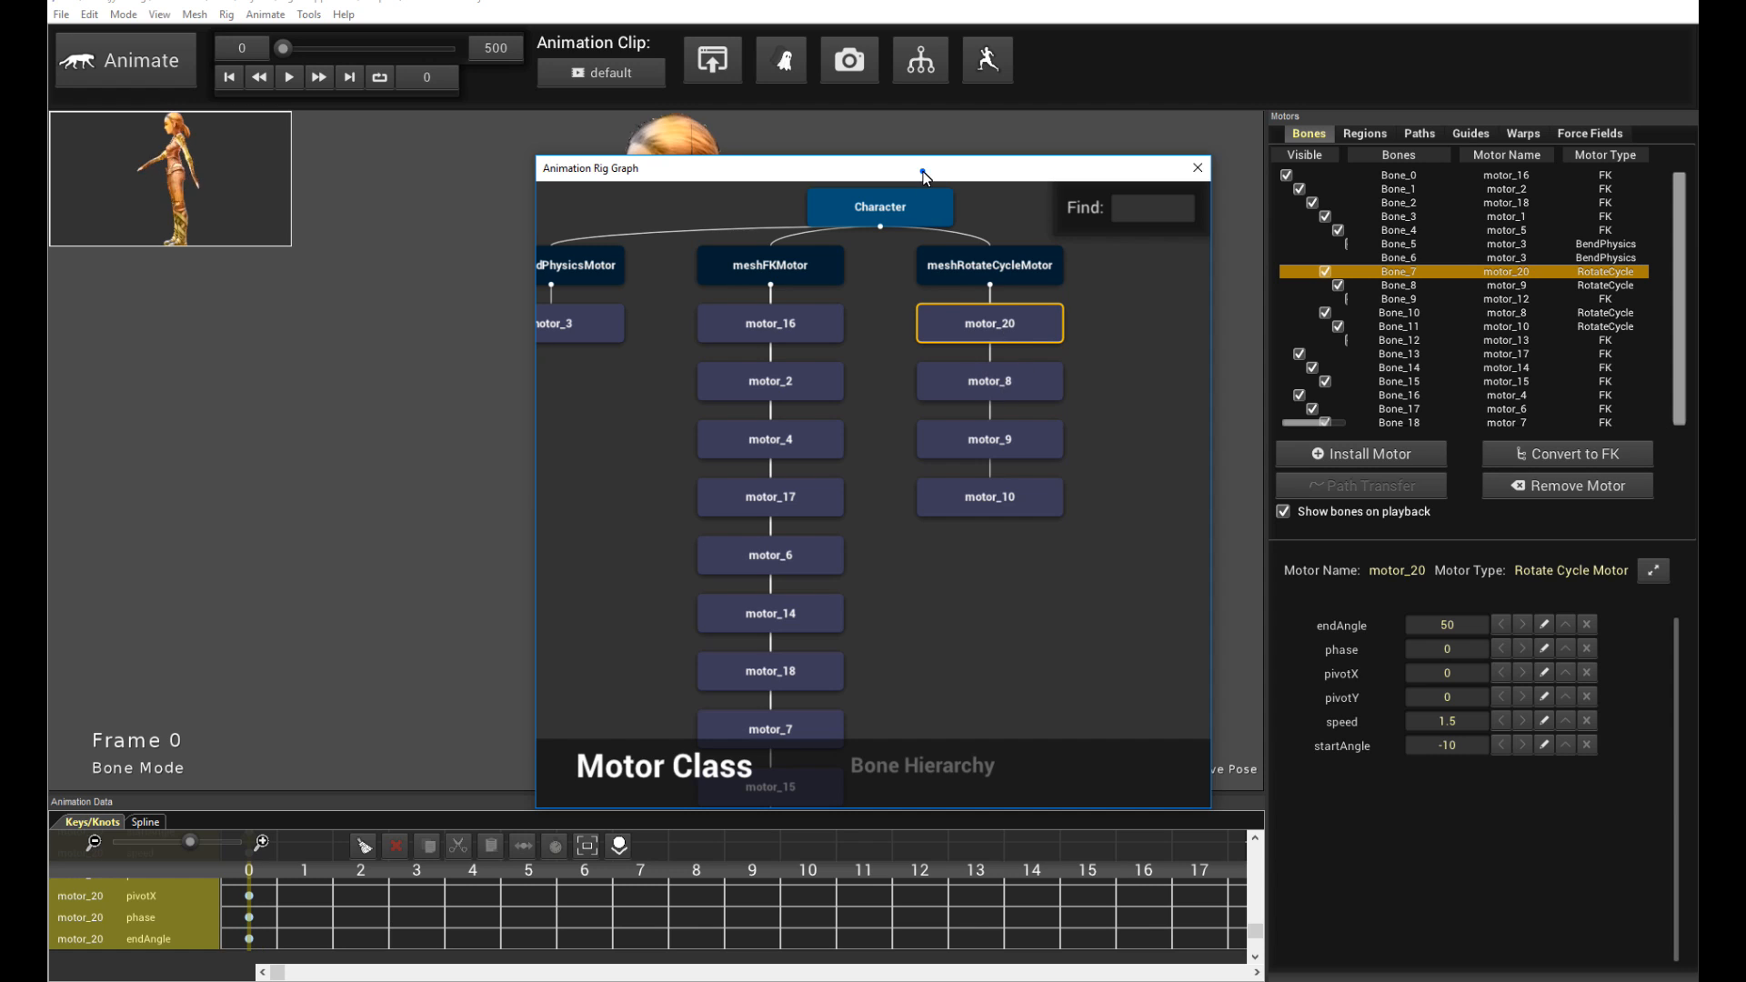
left_click_drag(925, 178, 1244, 233)
left_click(1300, 439)
left_click(1308, 506)
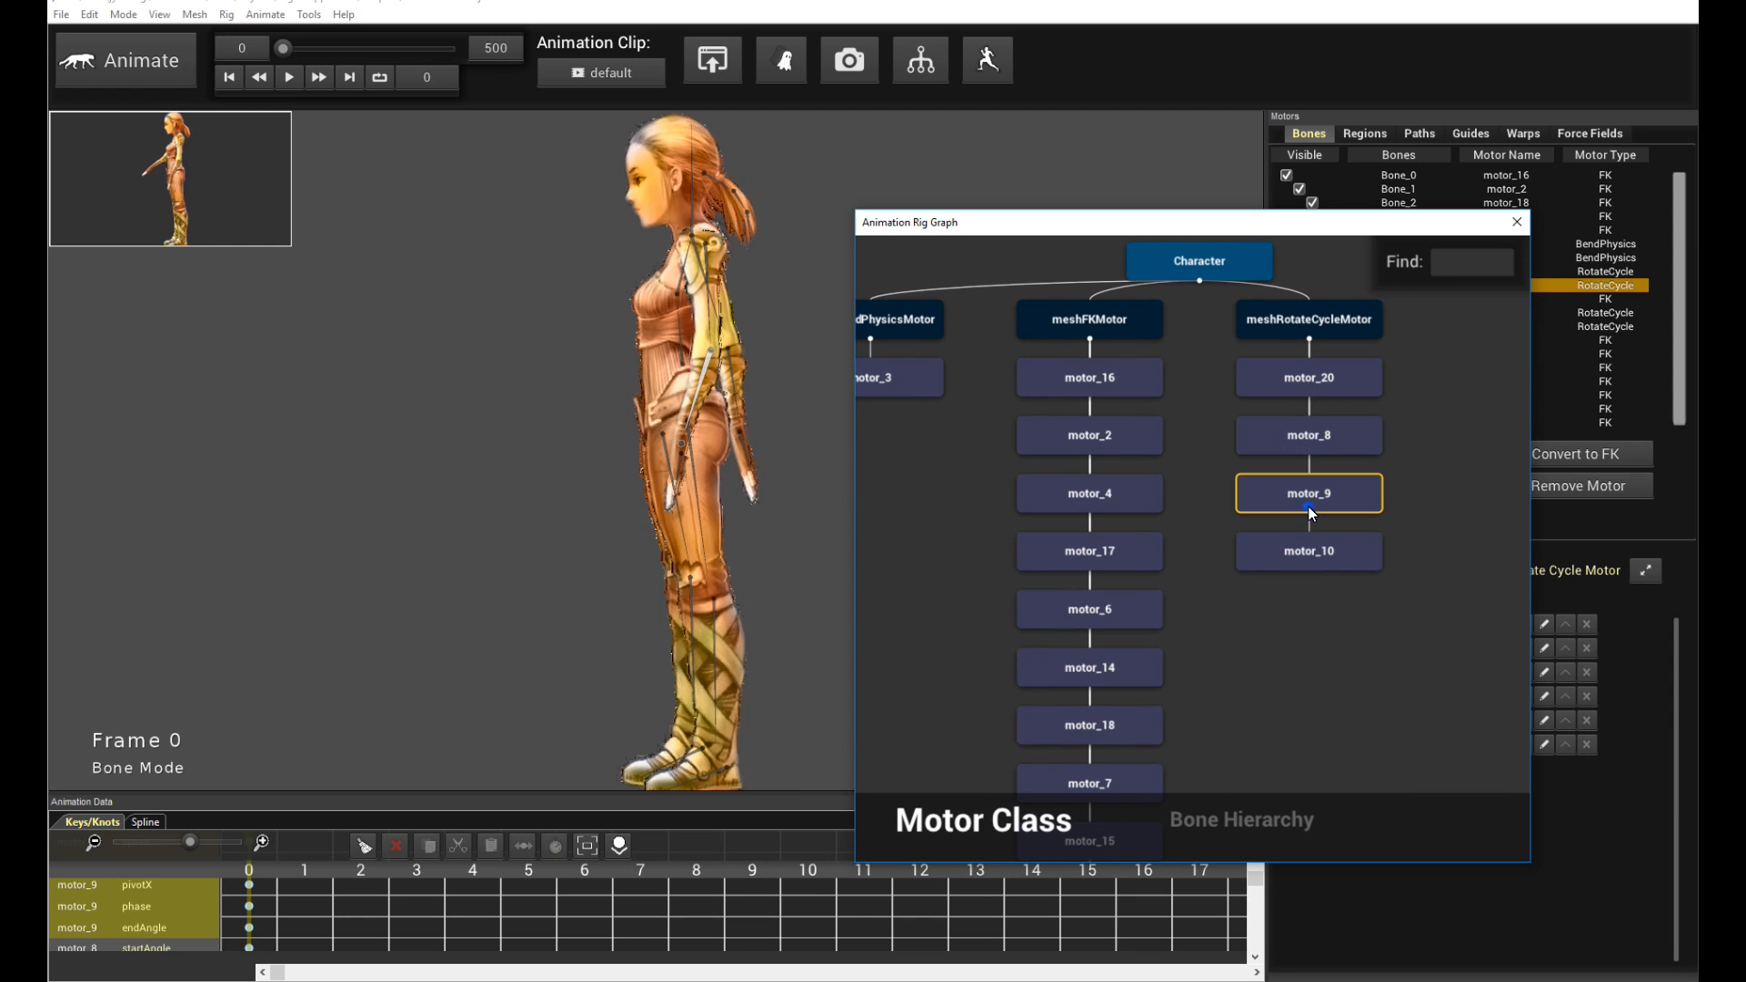
left_click(1309, 547)
left_click(1333, 374)
left_click(1331, 435)
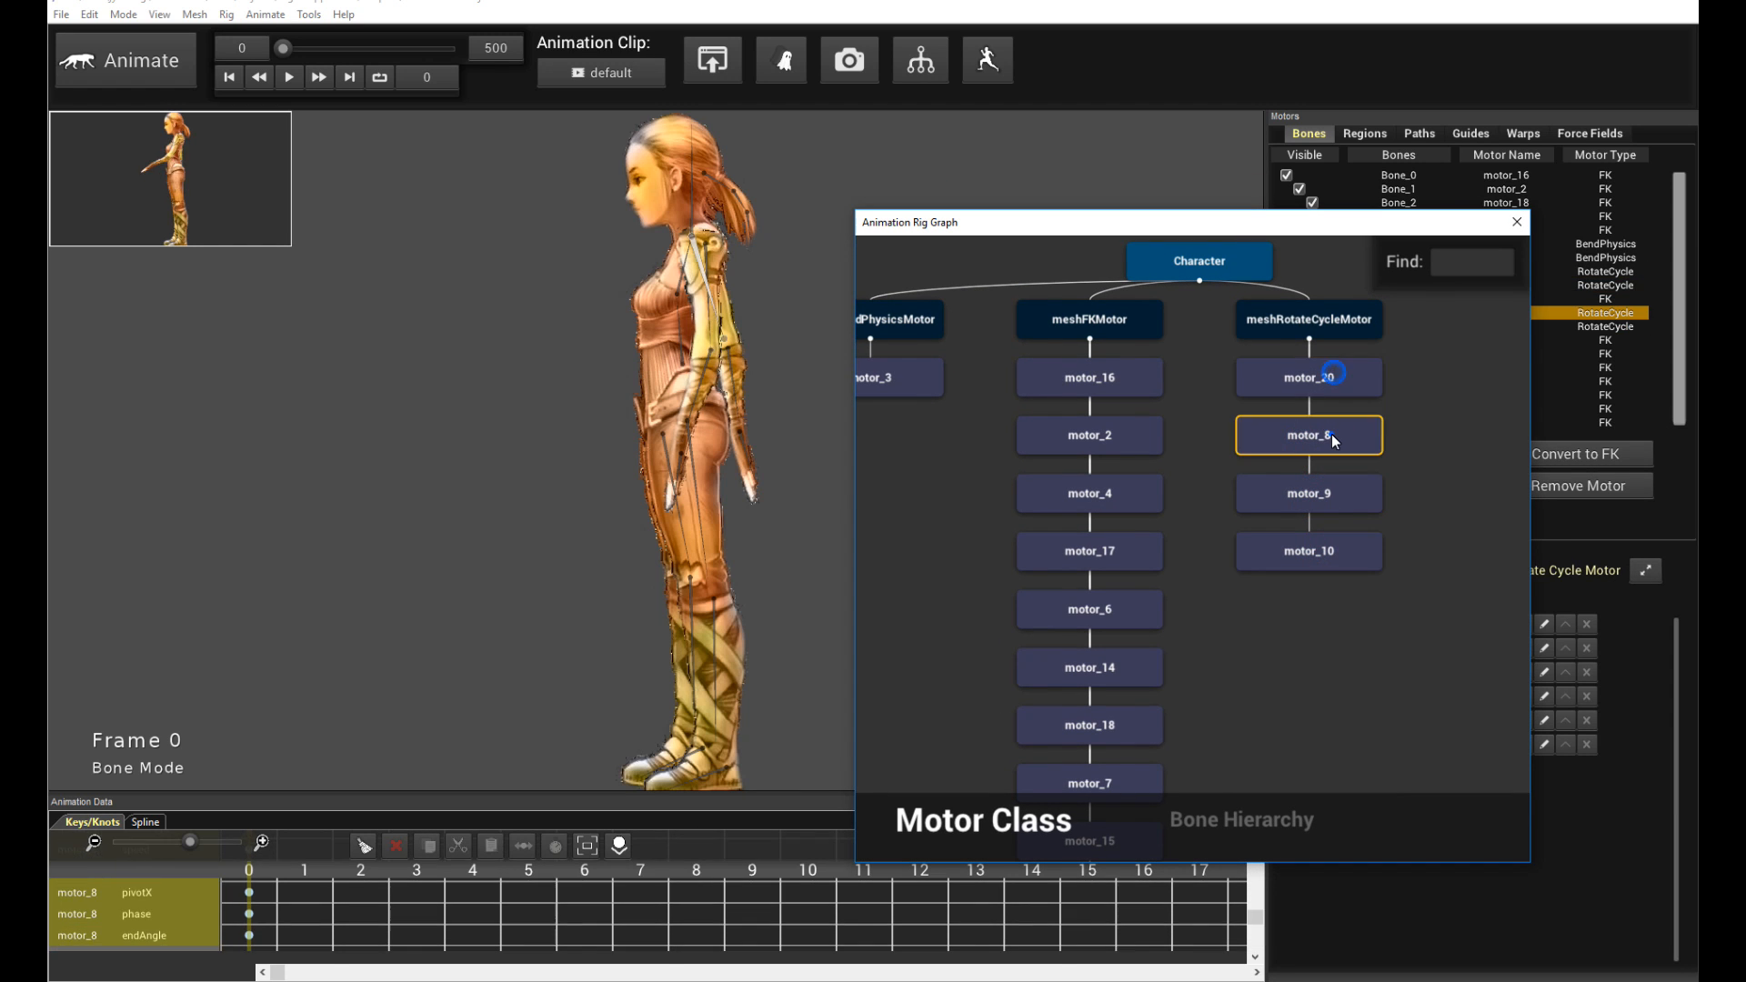
left_click(1331, 505)
left_click(1339, 557)
left_click(1341, 498)
left_click(1346, 439)
left_click(1348, 388)
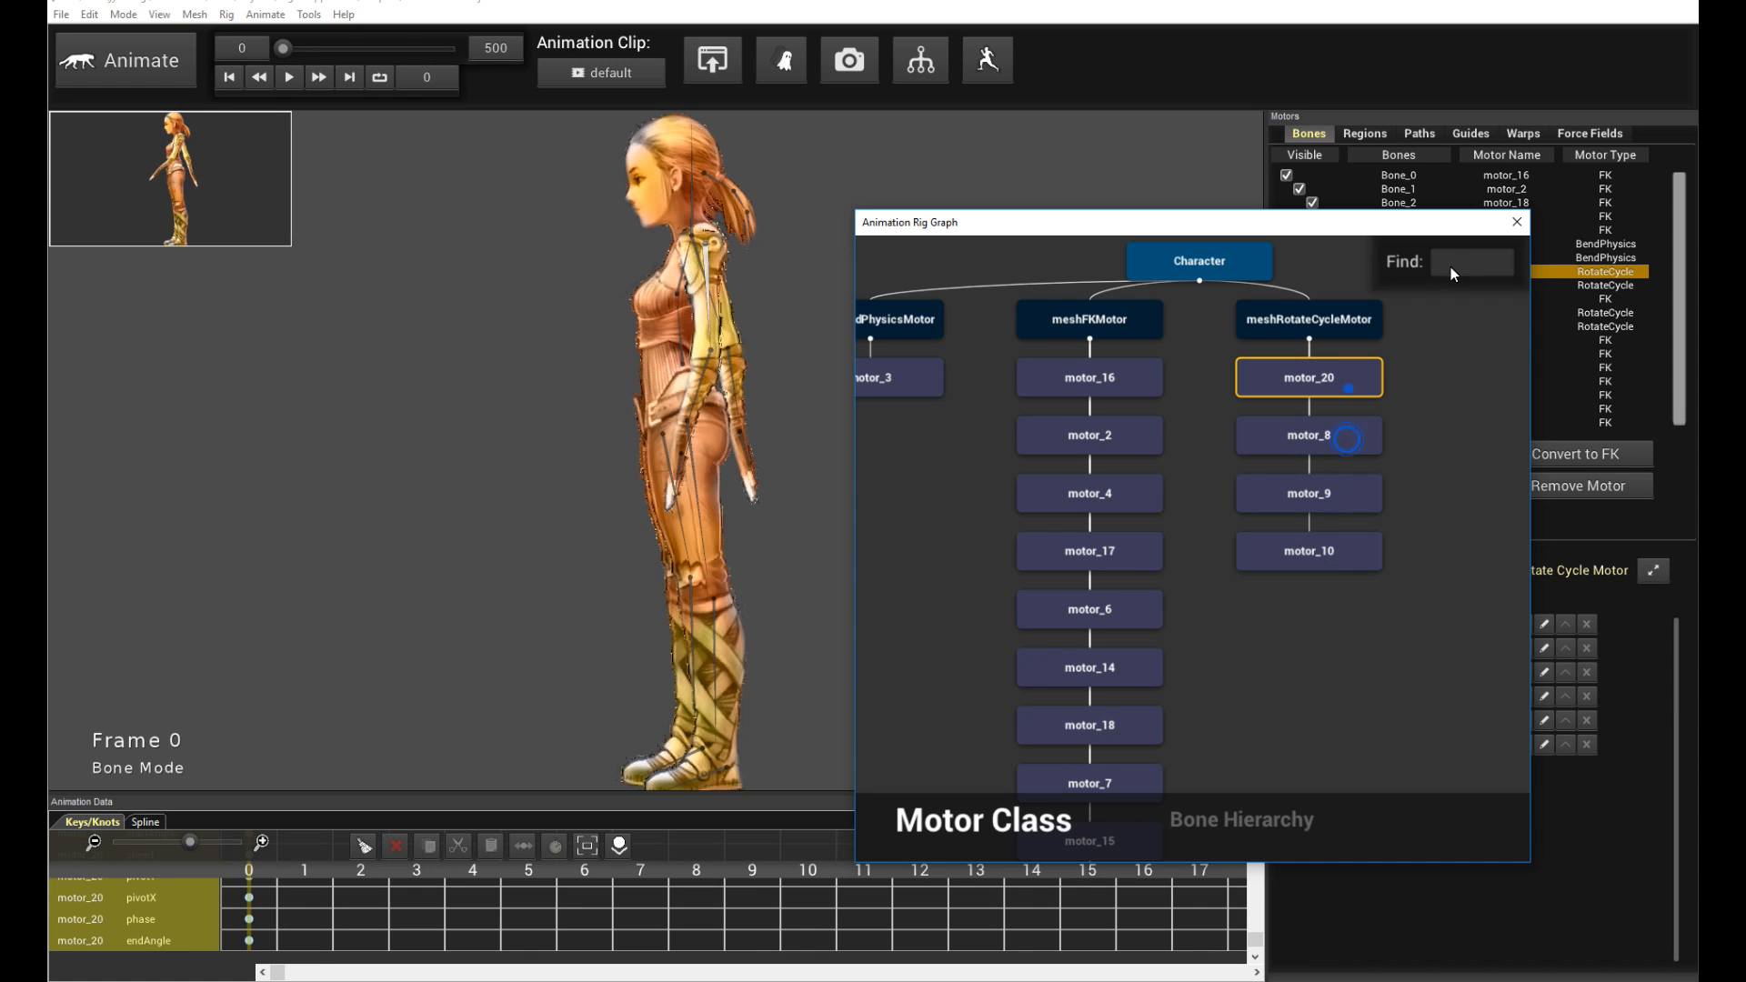
left_click(1513, 223)
- Play the animation and inspect the motors on the head and ponytail bones
key("space")
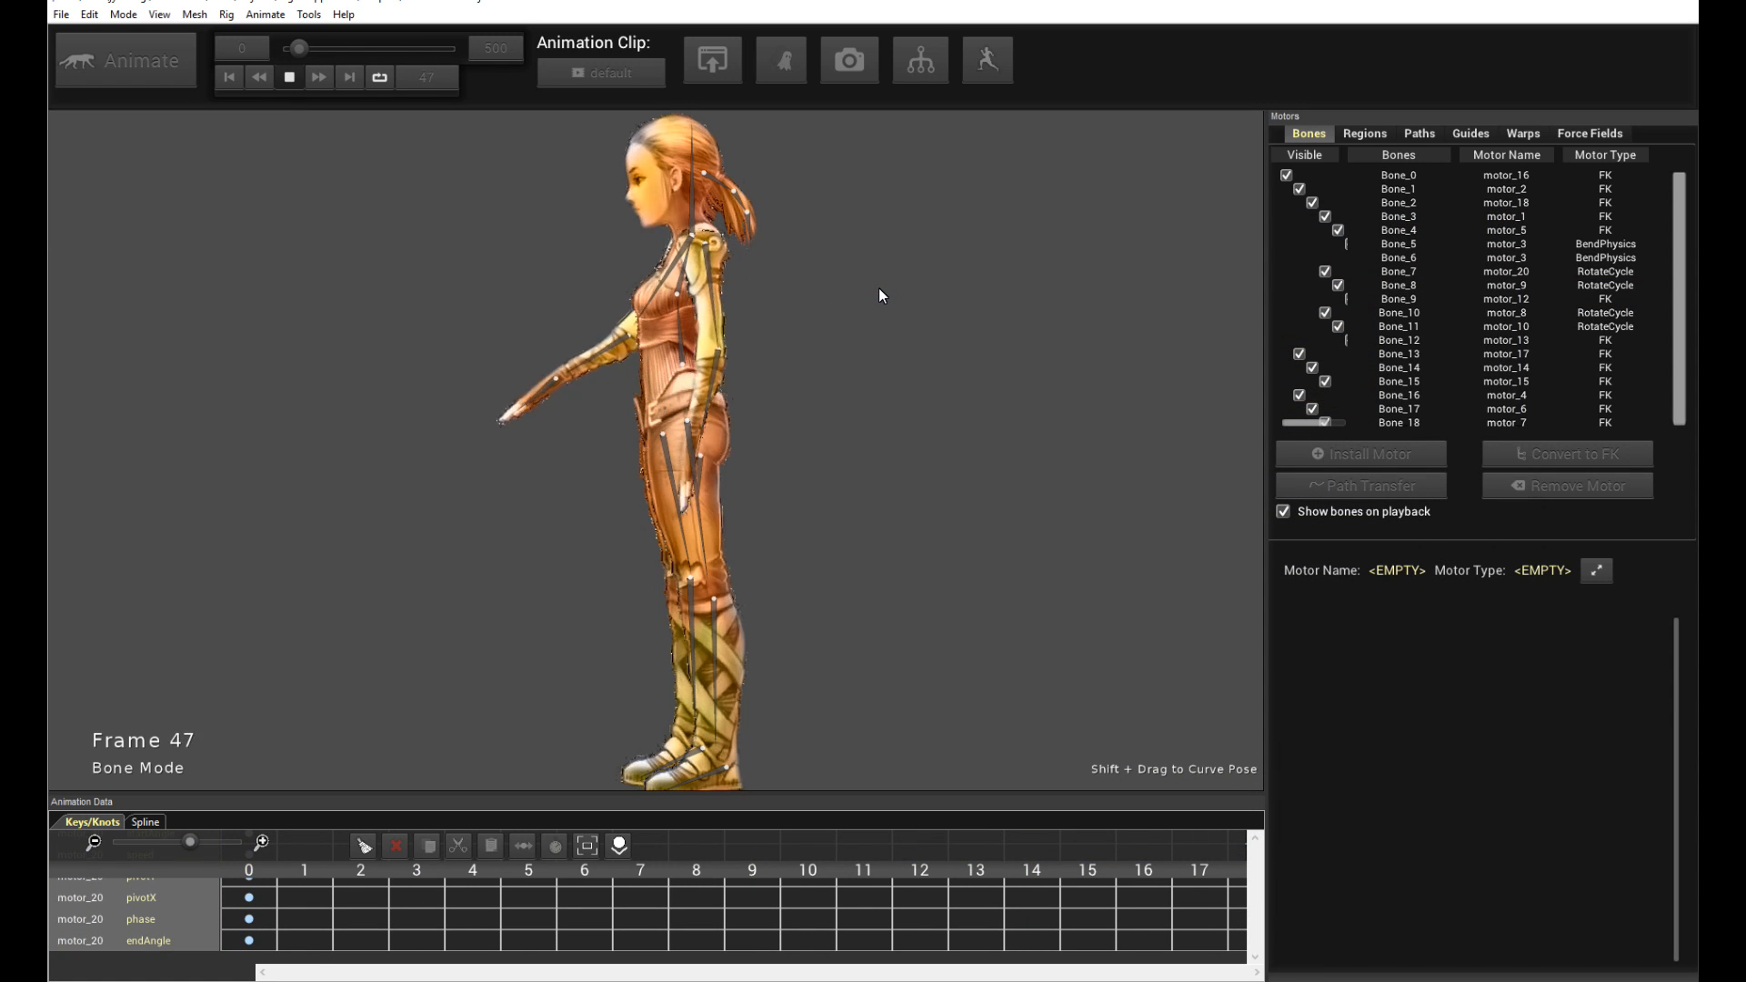
key("space")
left_click(719, 182)
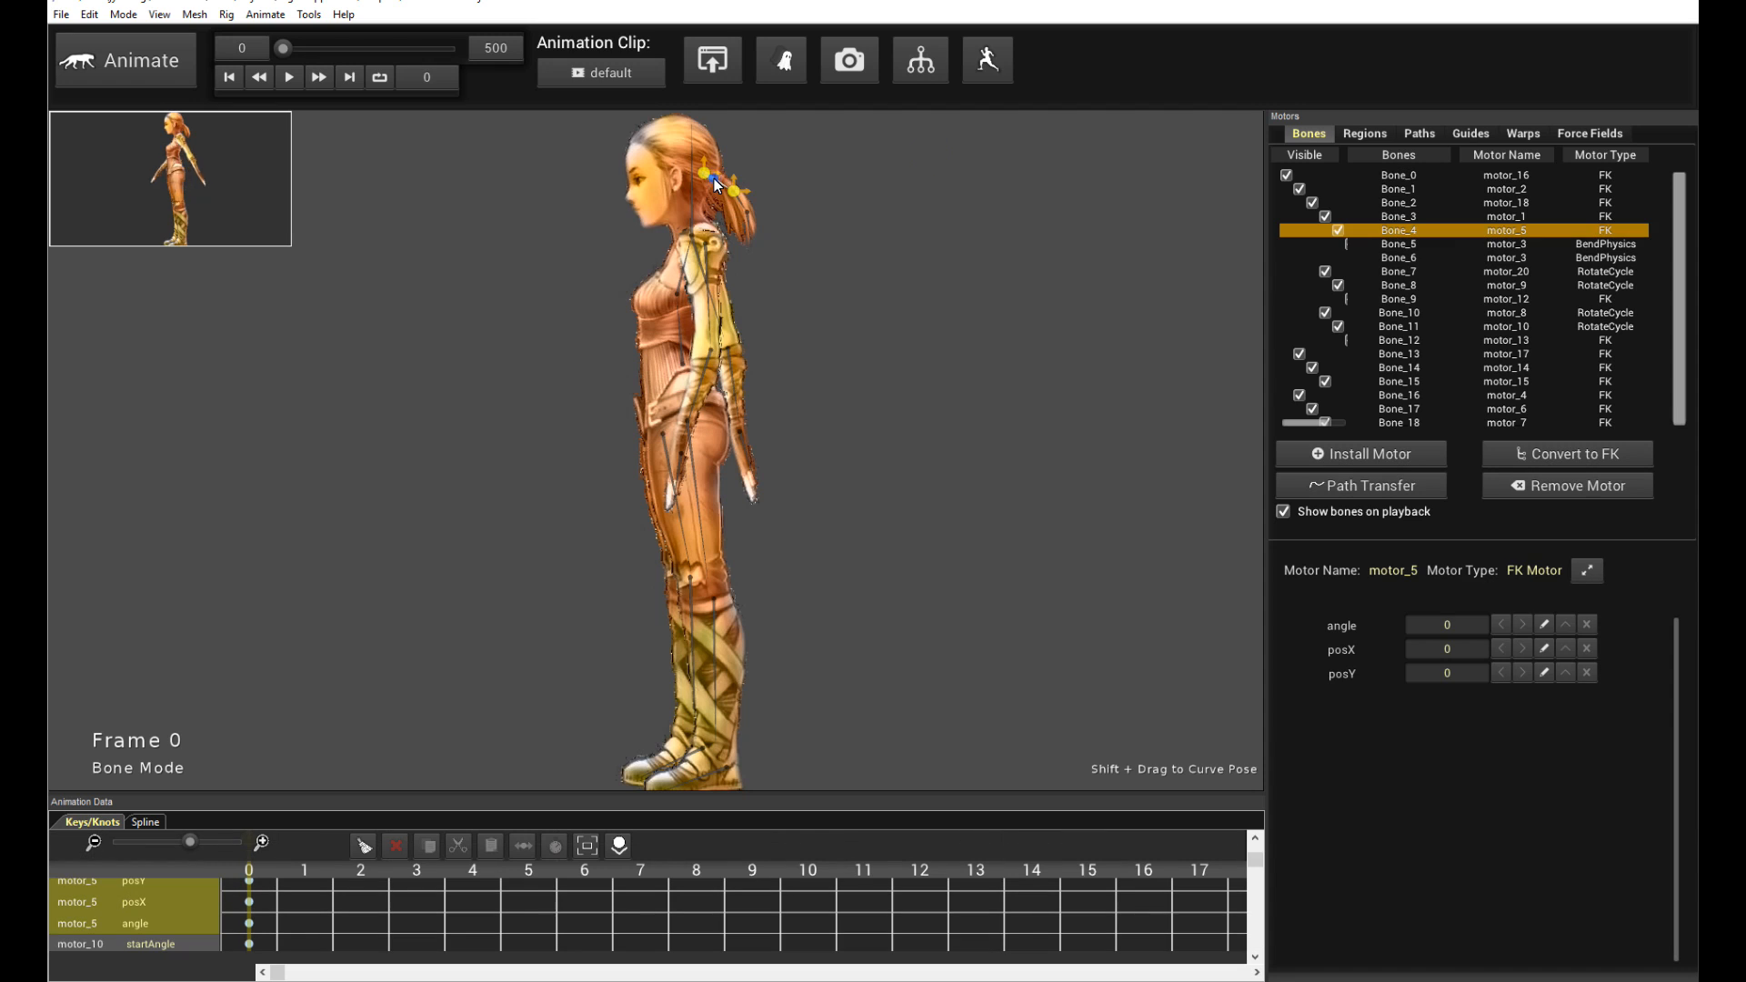
left_click(789, 238)
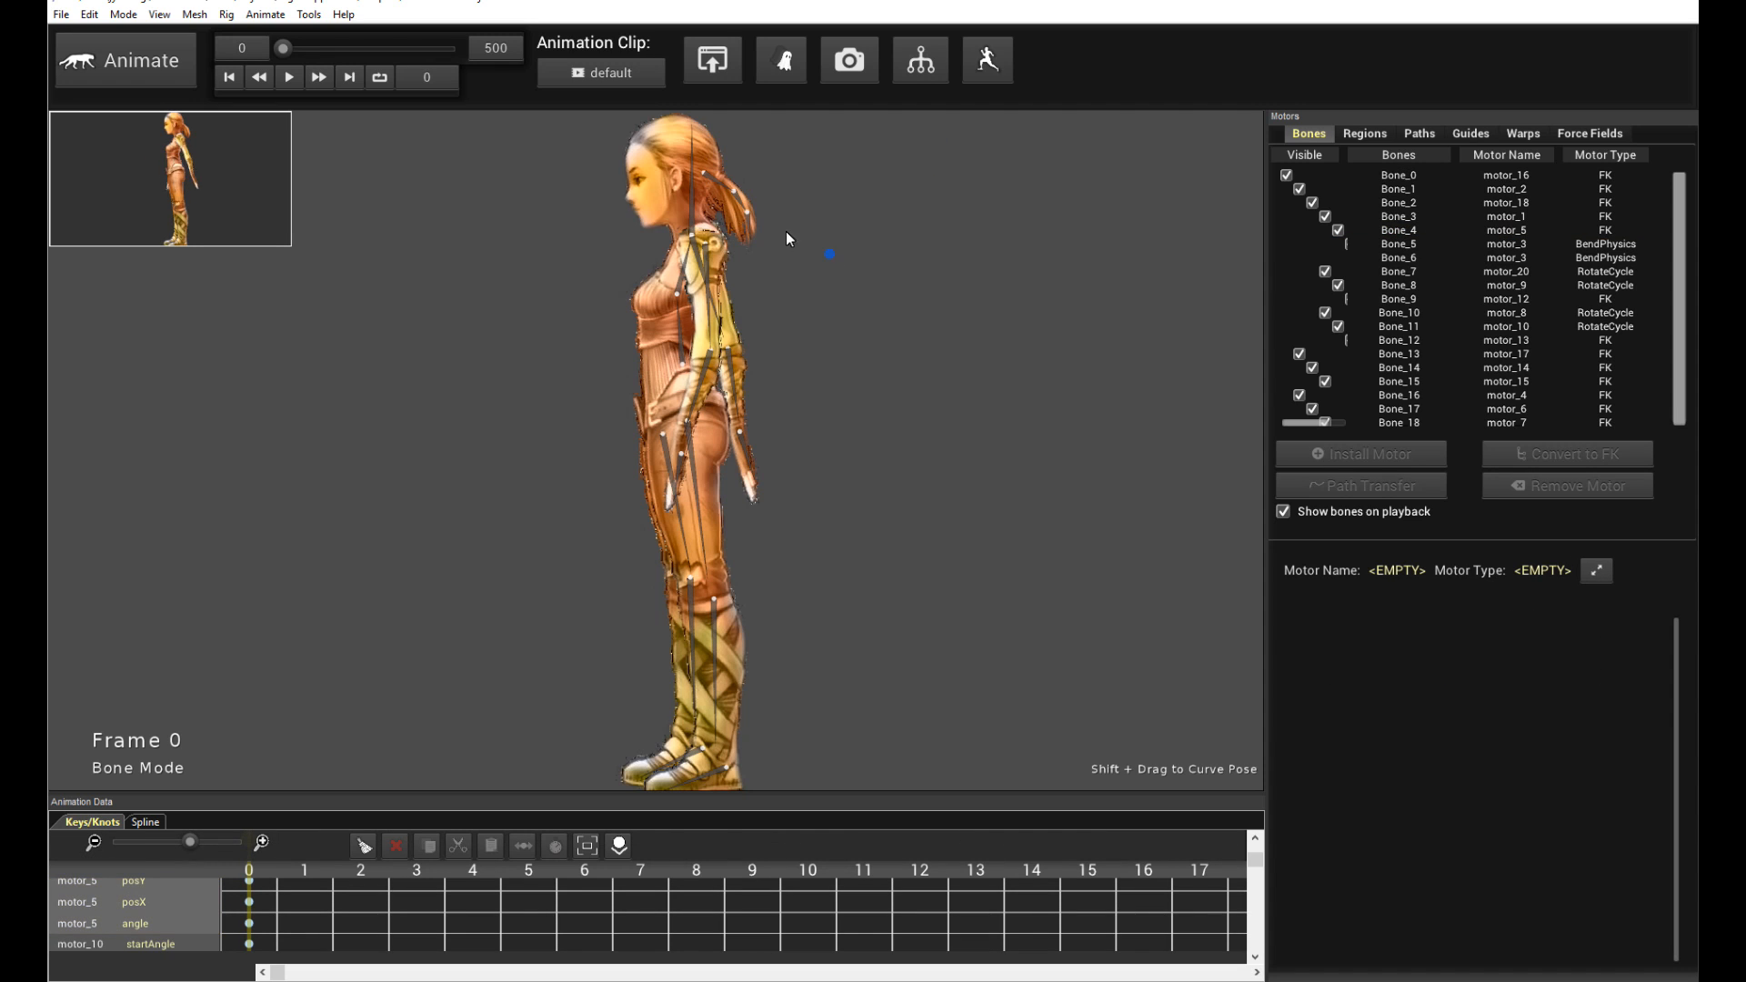
left_click(741, 206)
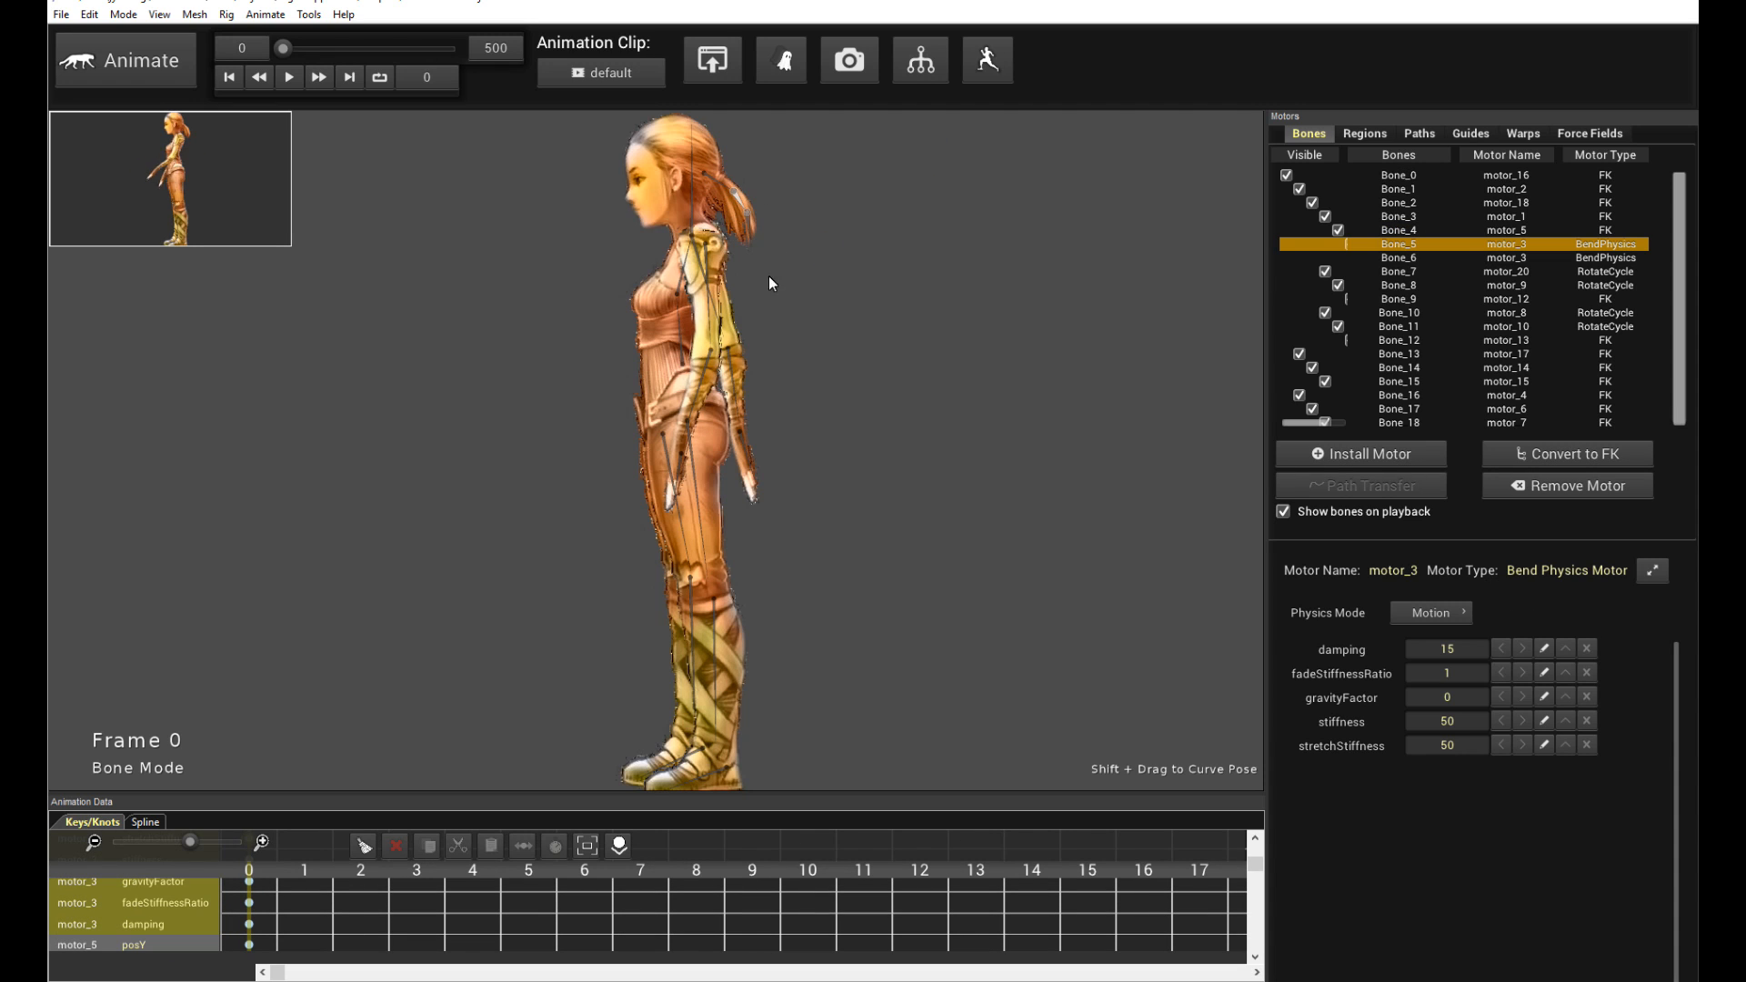
left_click(892, 338)
key("space")
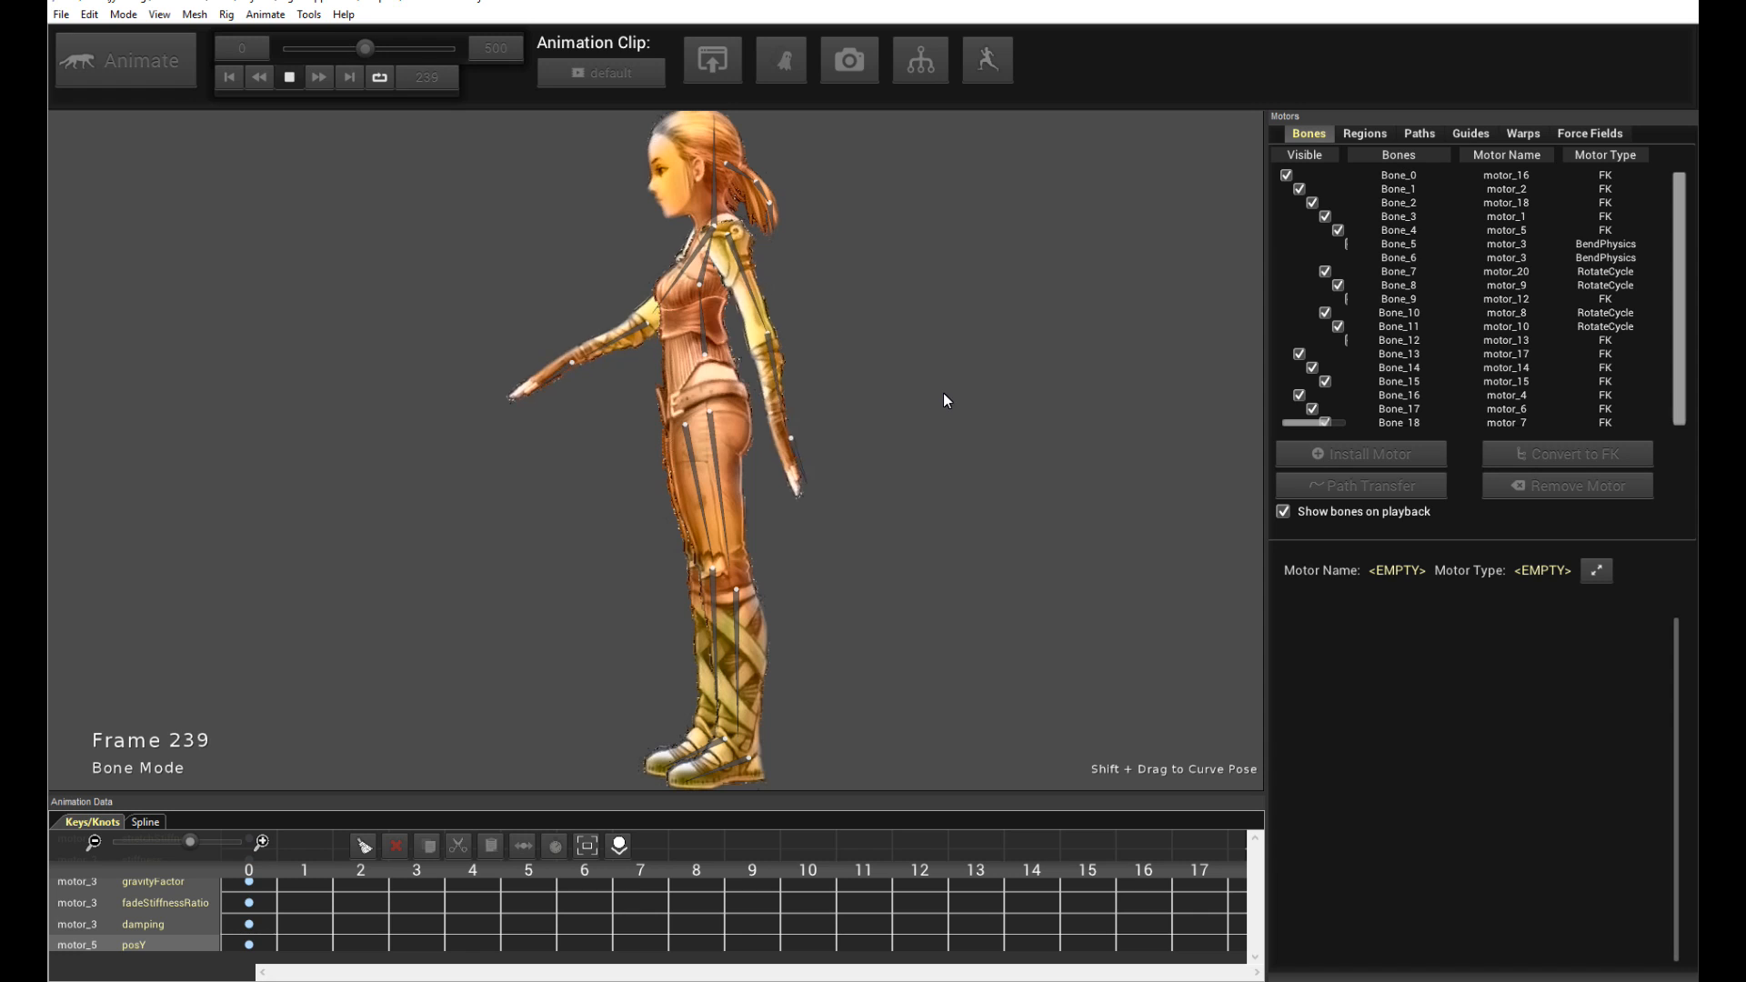
key("space")
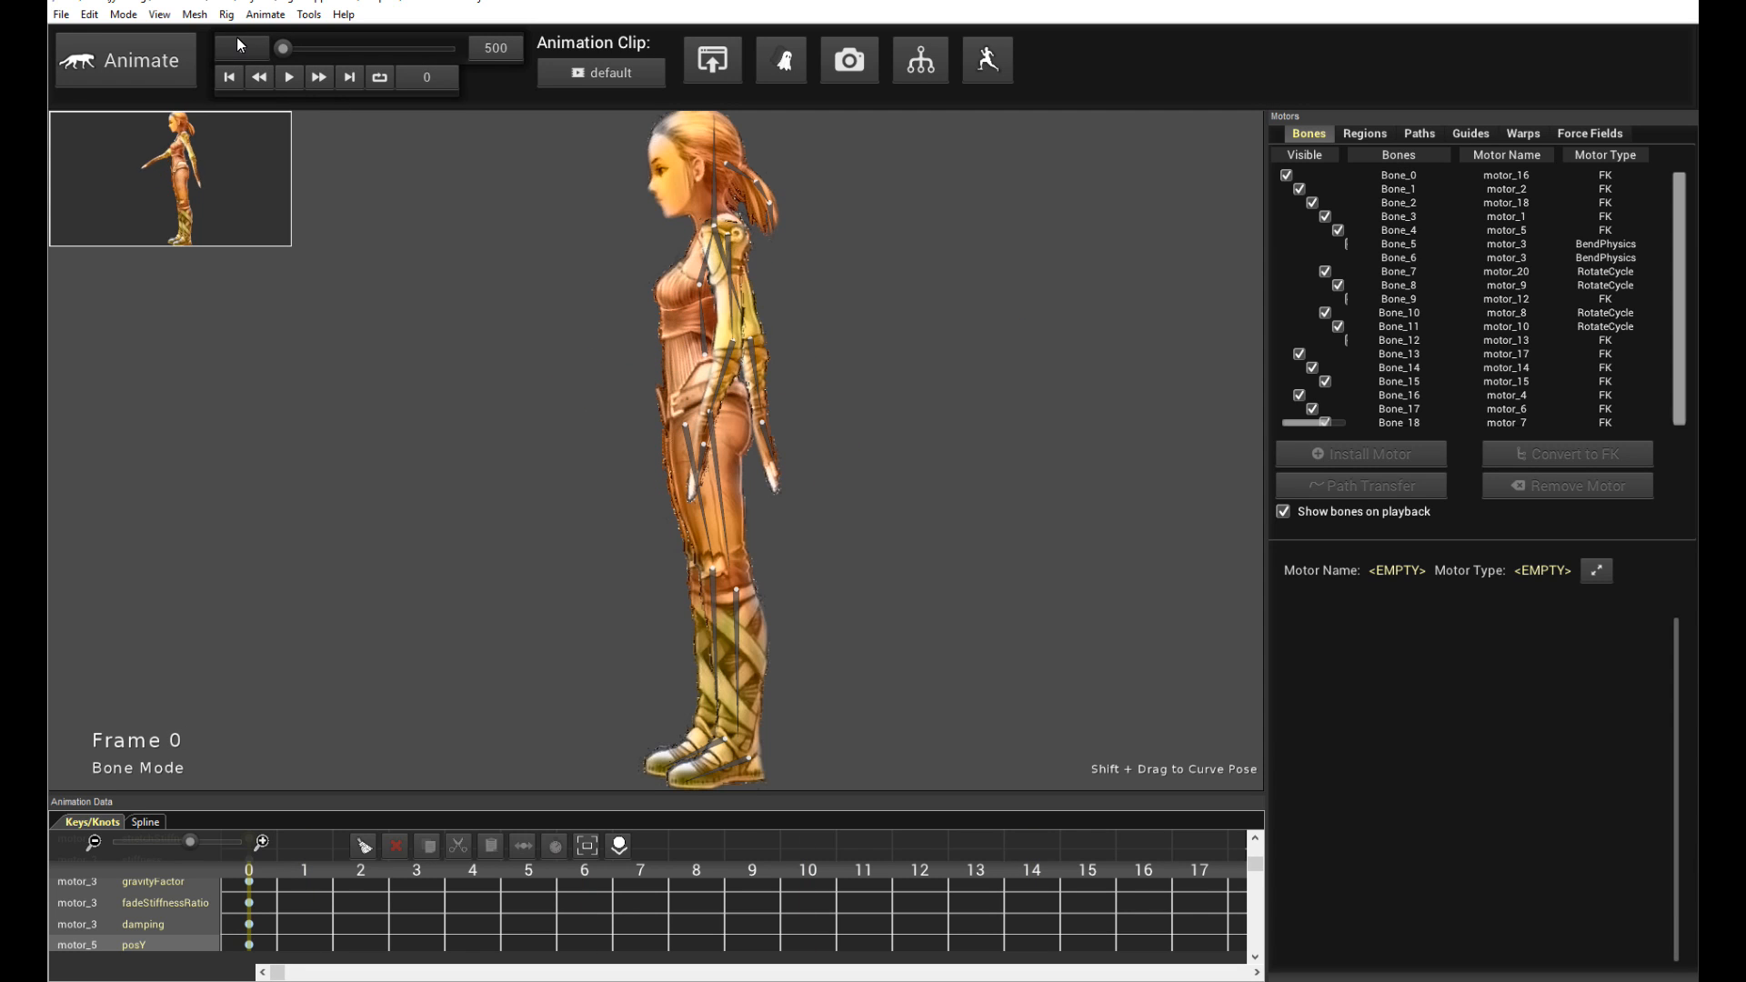
- Open the Deep AI Walk window
left_click(262, 15)
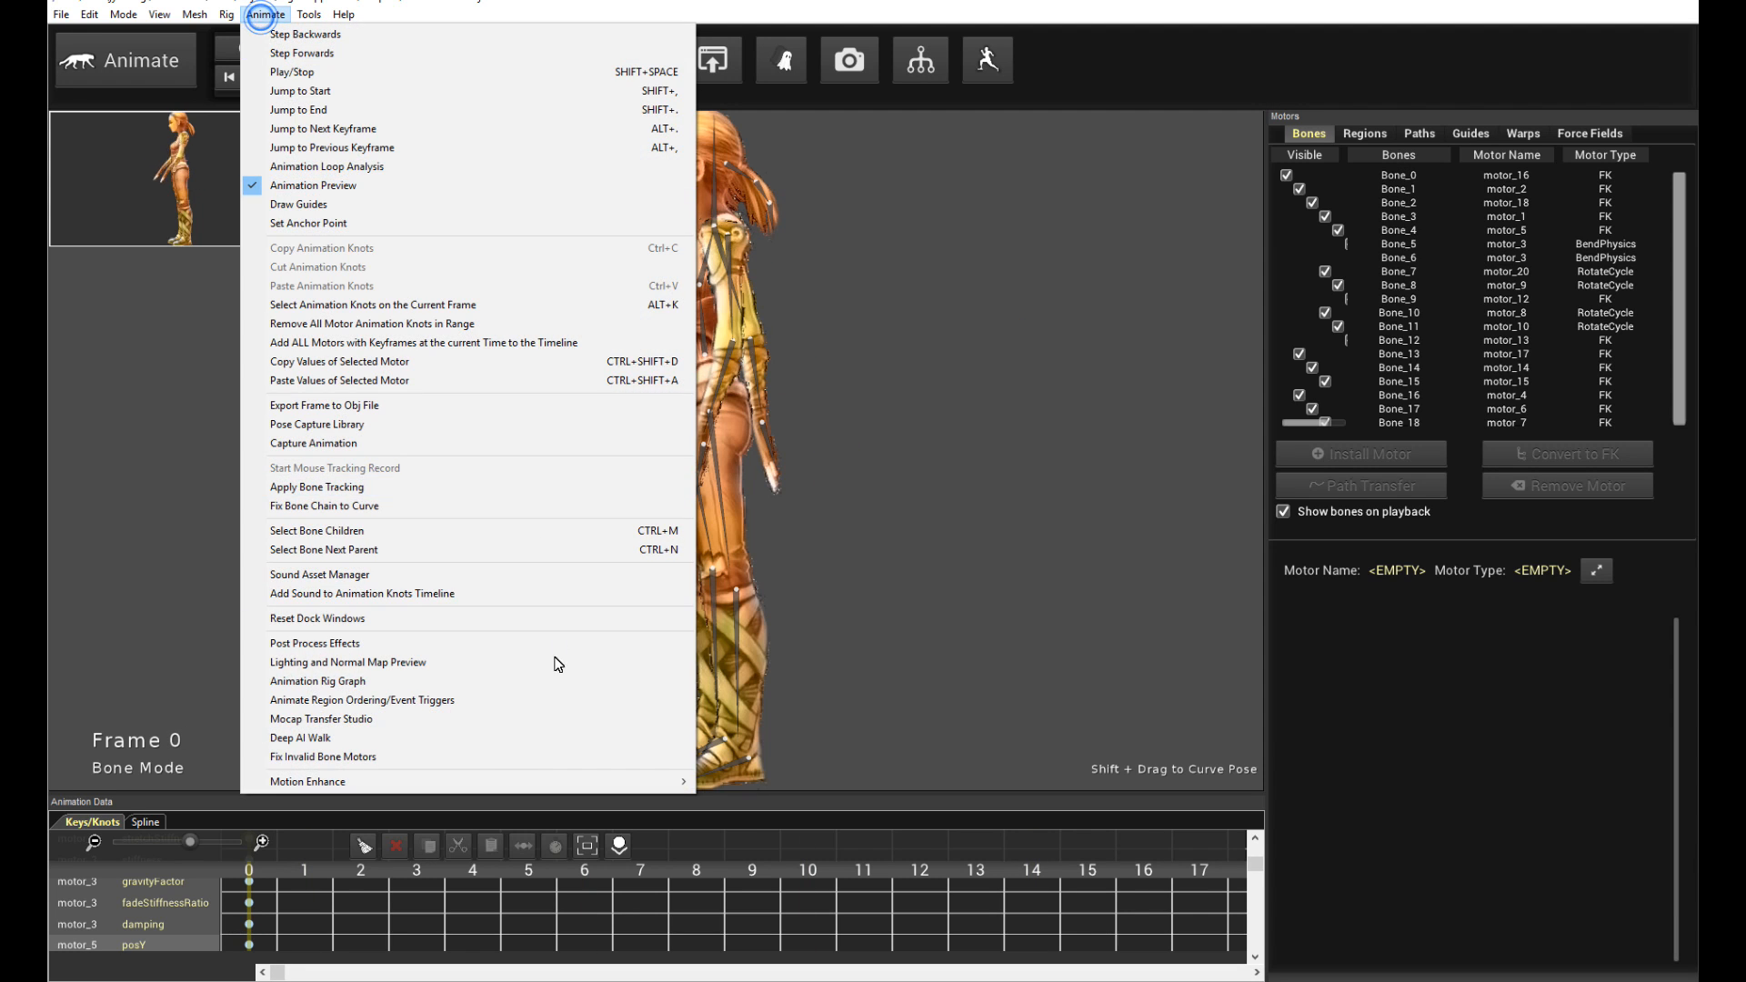
left_click(311, 741)
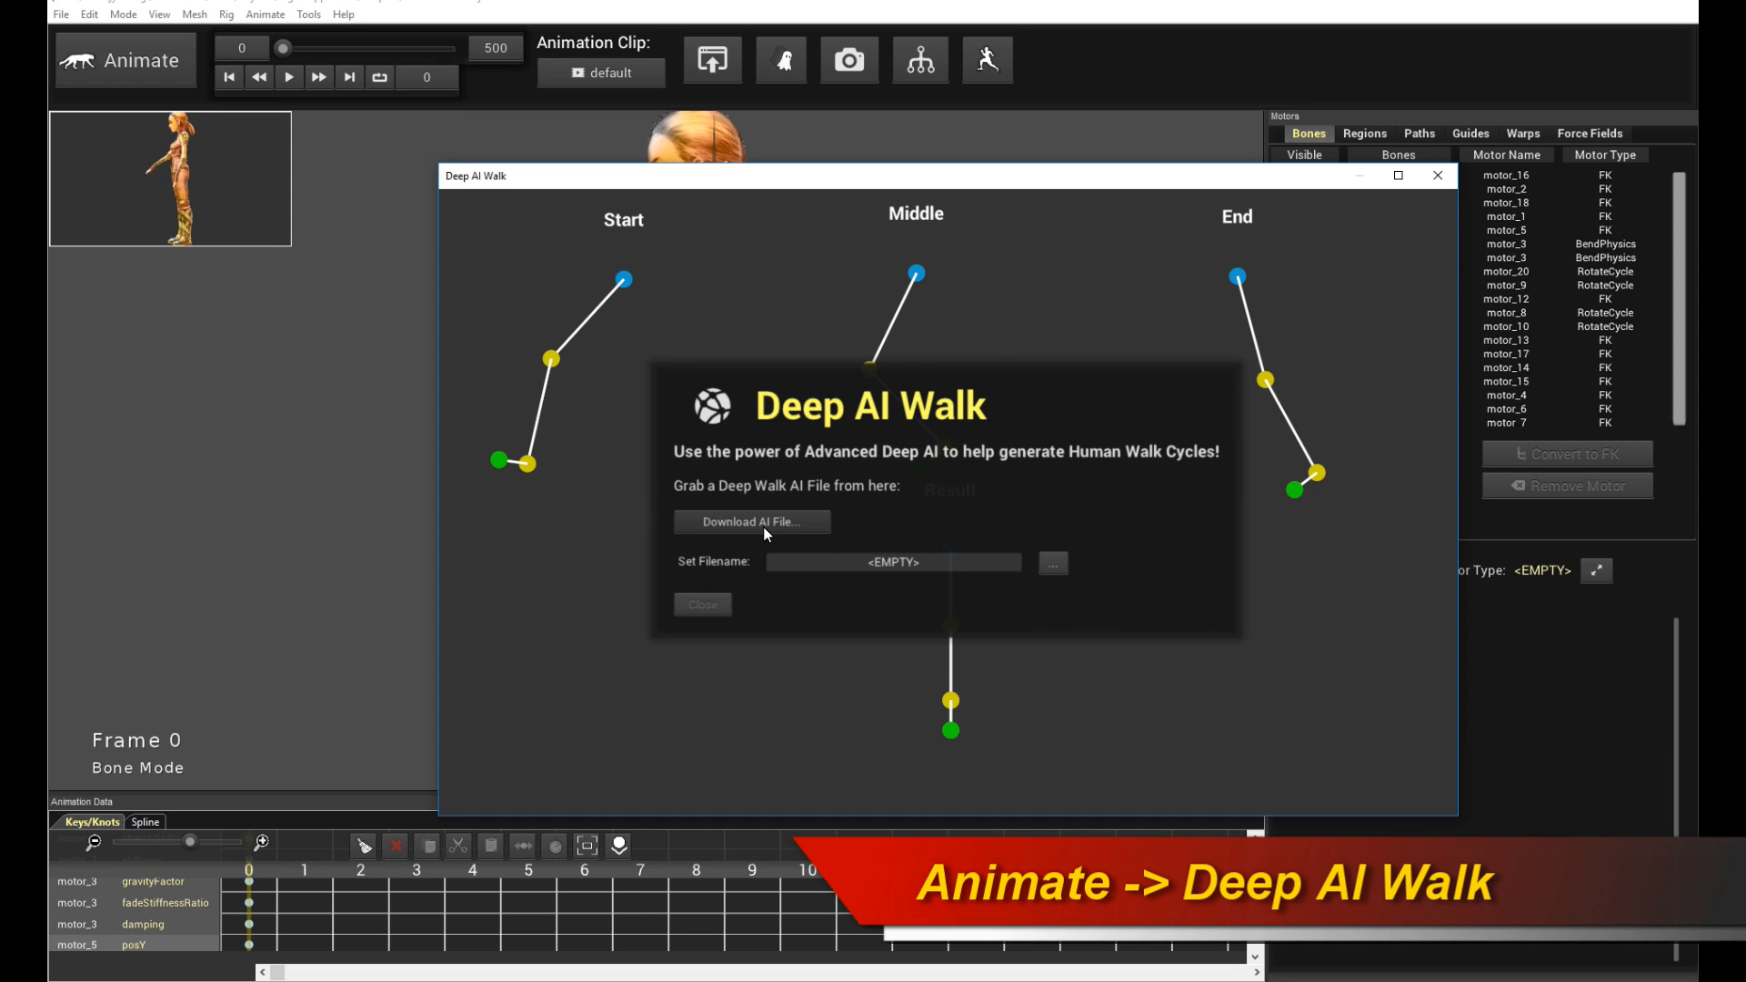
- Open the Deep AI Walk download page and read its instructions before closing the browser
left_click(731, 523)
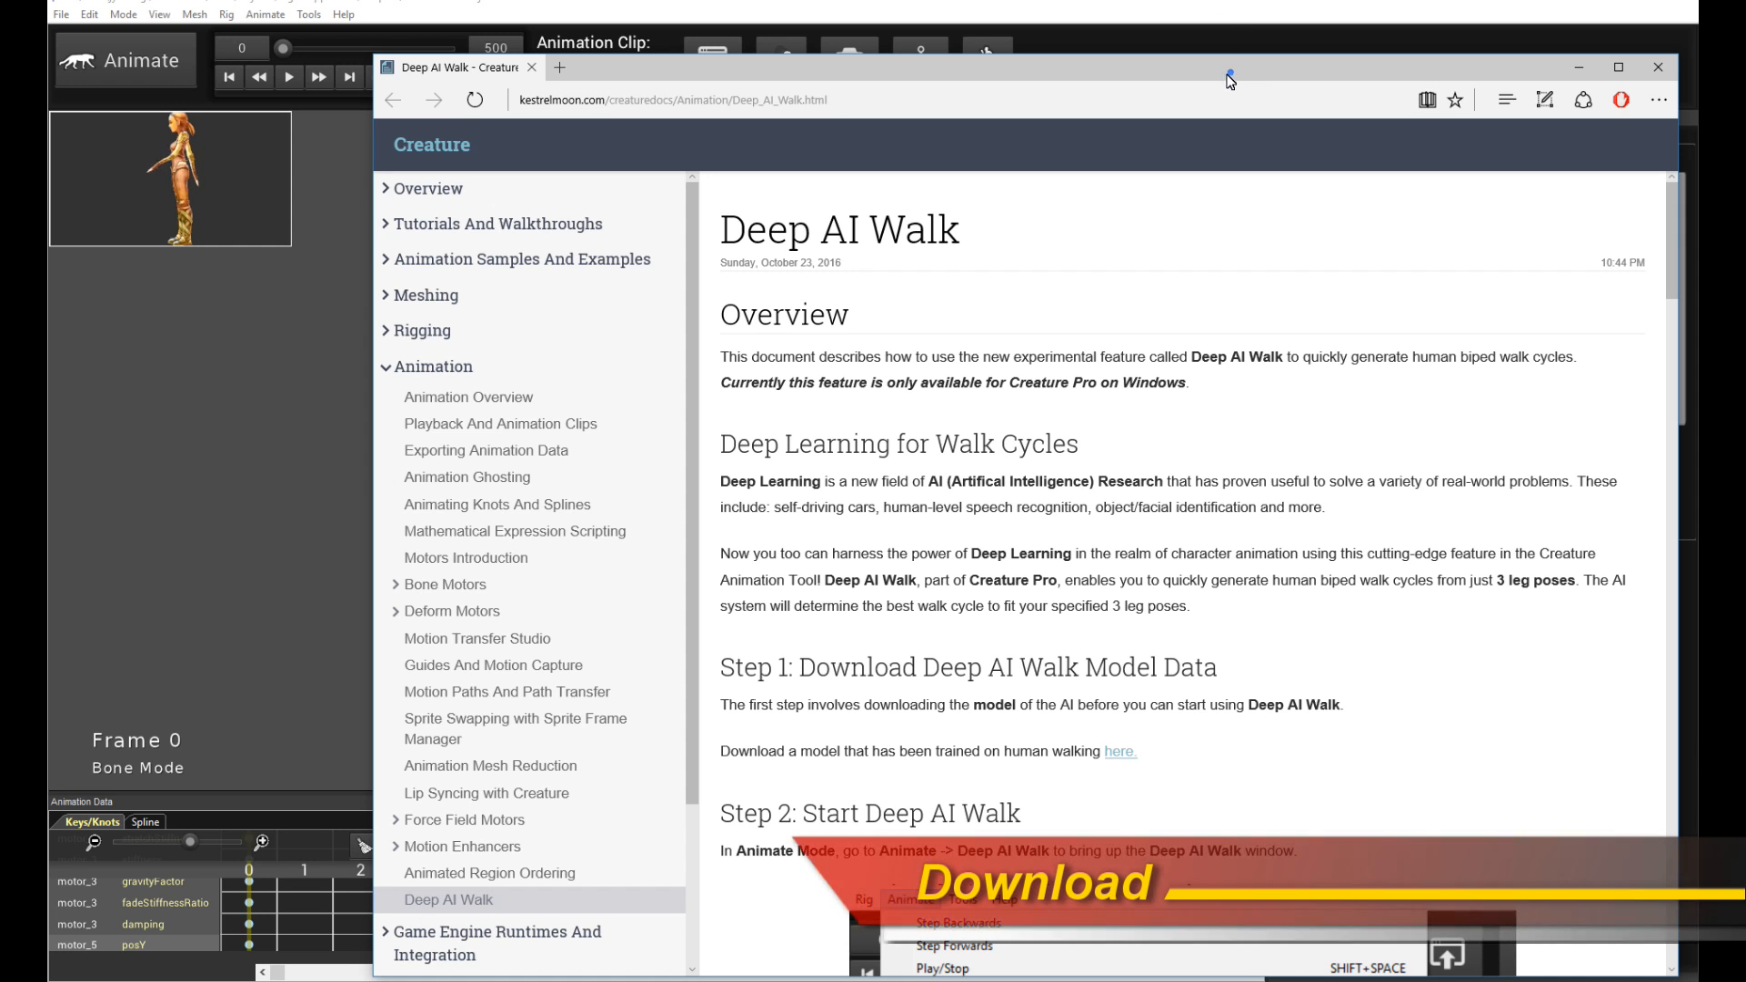
left_click_drag(1233, 79, 1107, 60)
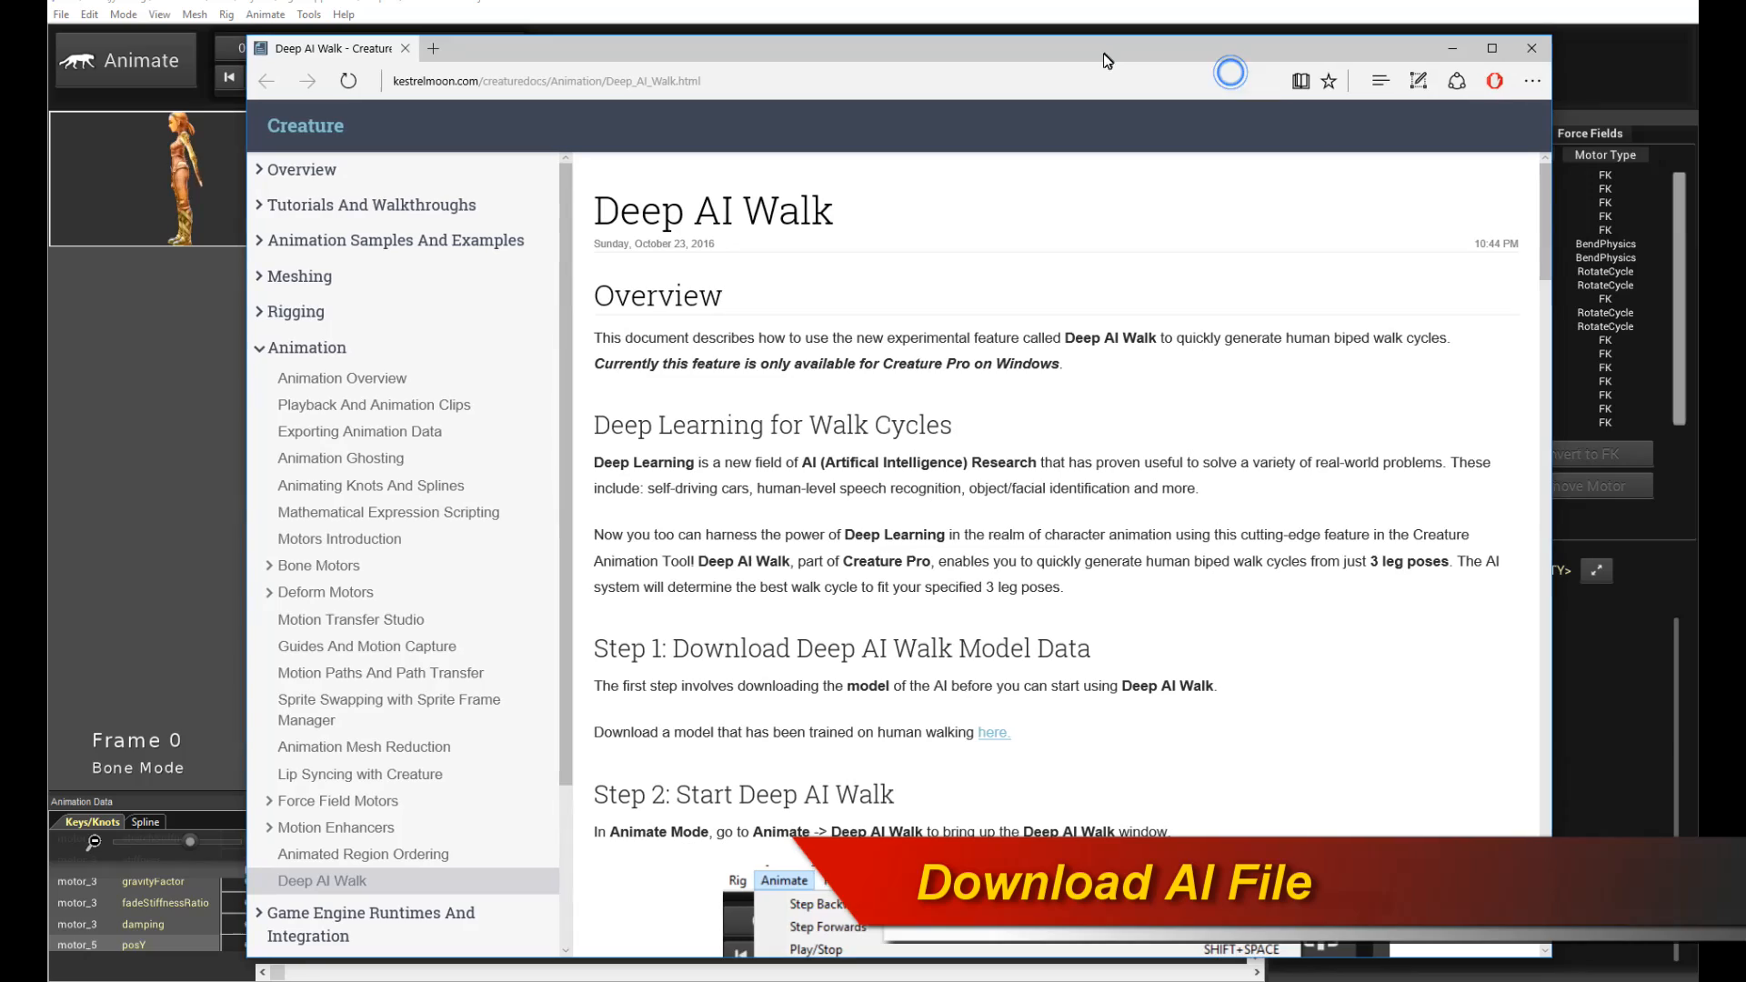
scroll(1166, 379, "down", 10)
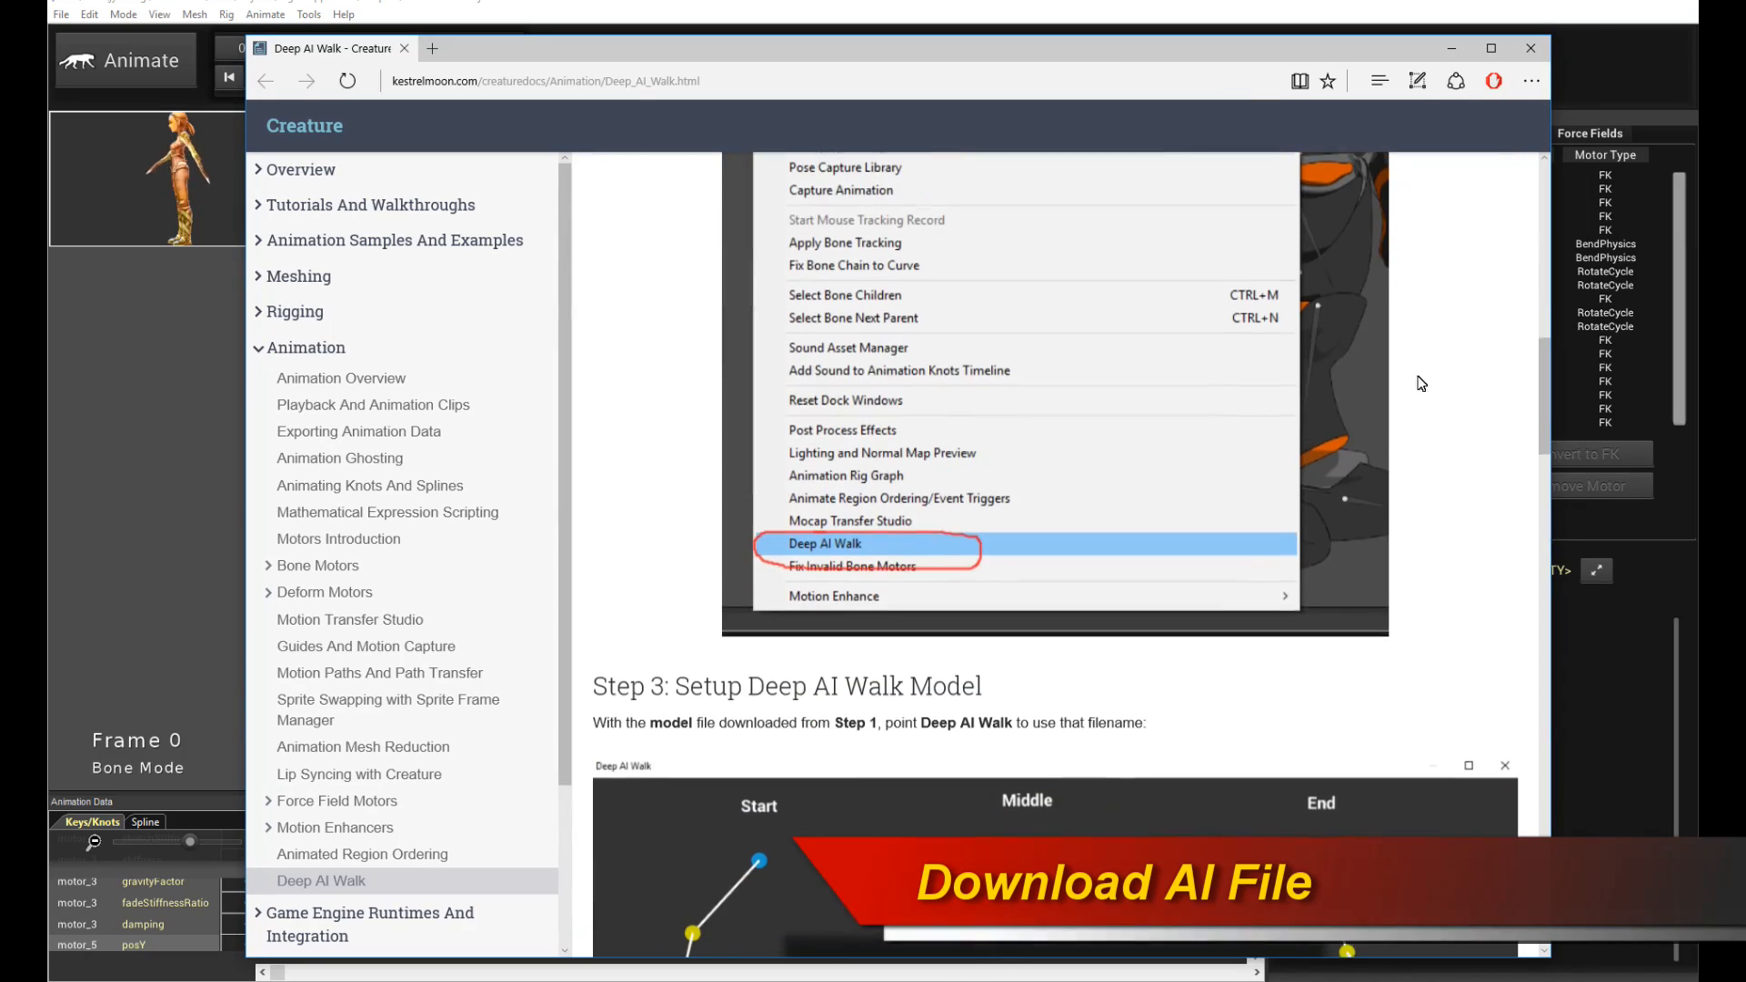
left_click_drag(1544, 363, 1525, 157)
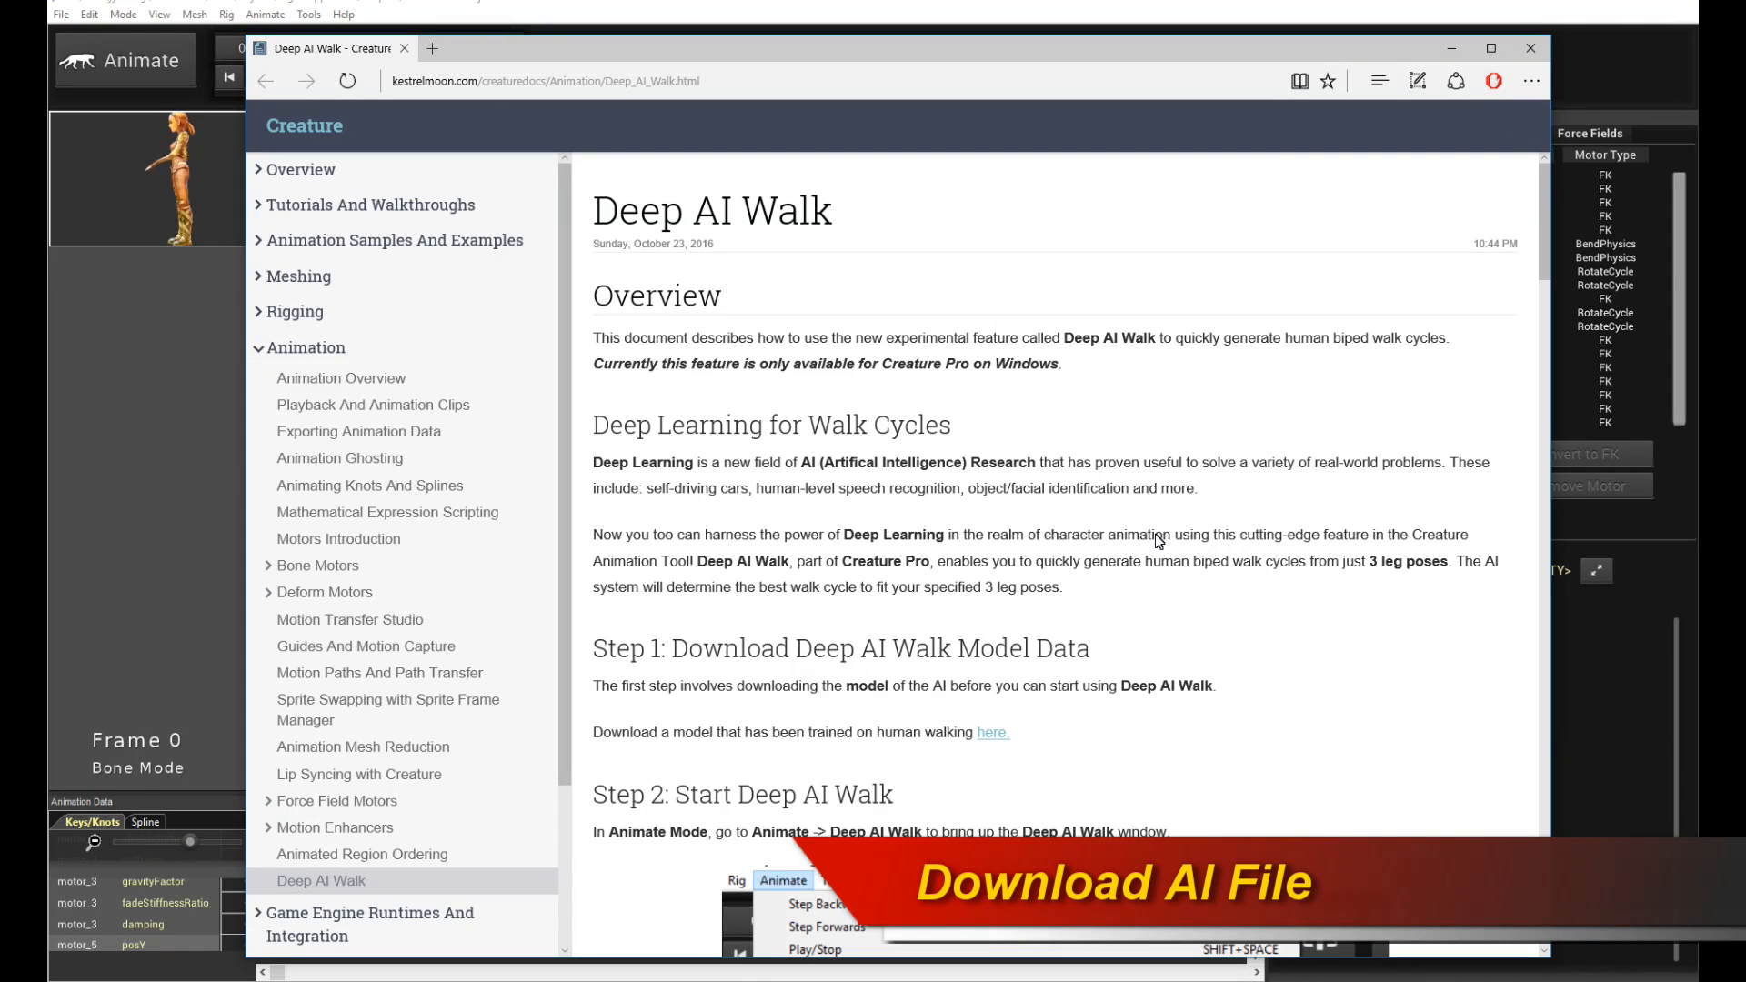
scroll(1160, 501, "down", 2)
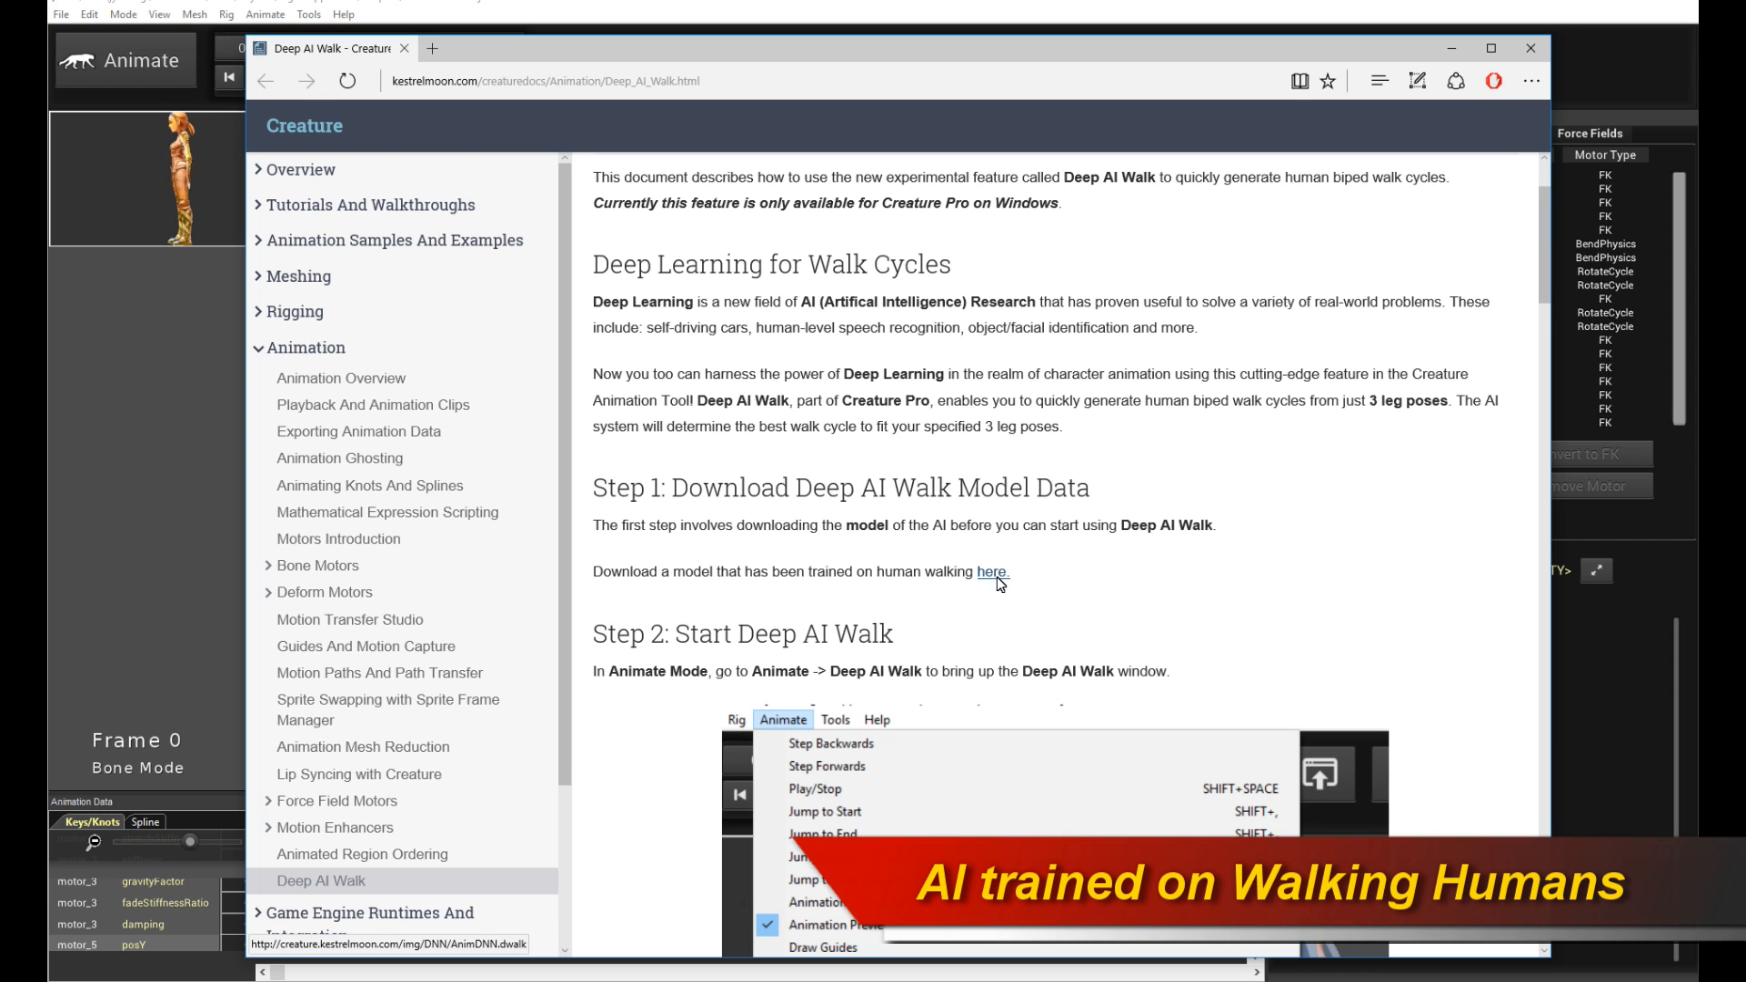
left_click(1542, 54)
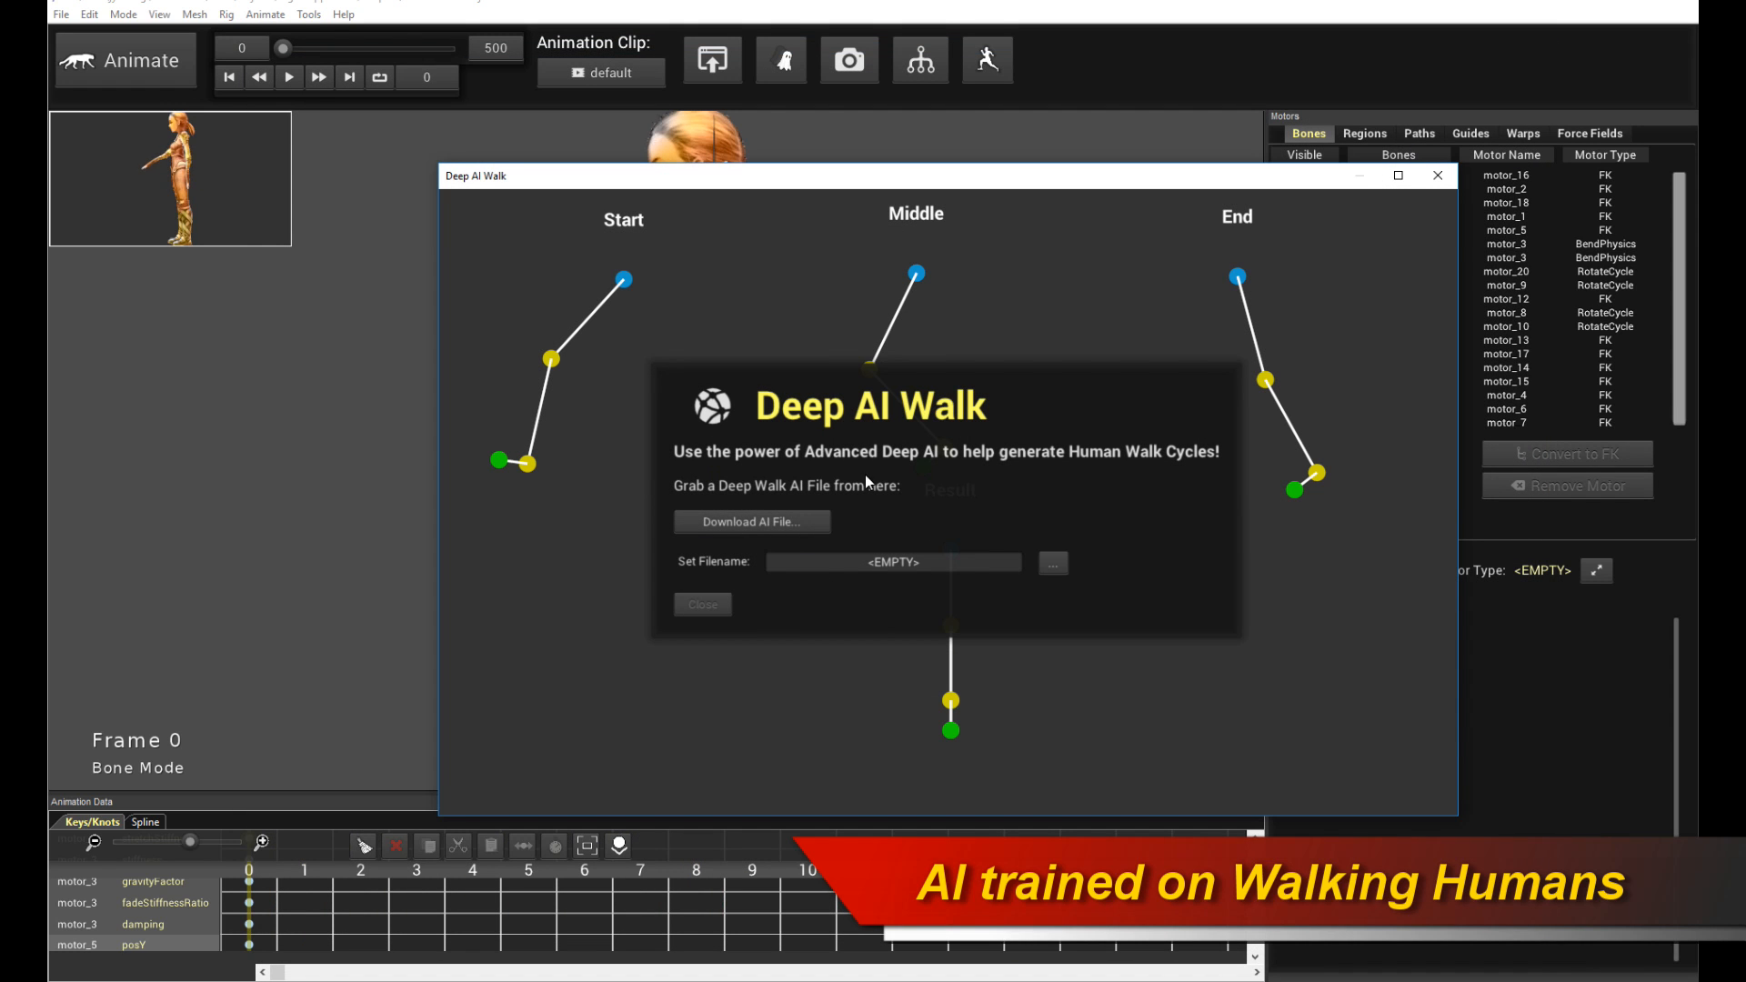
- Set the Deep Walk AI file to the model in the Projects\DeepLearnData folder and close the intro panel
left_click(1060, 565)
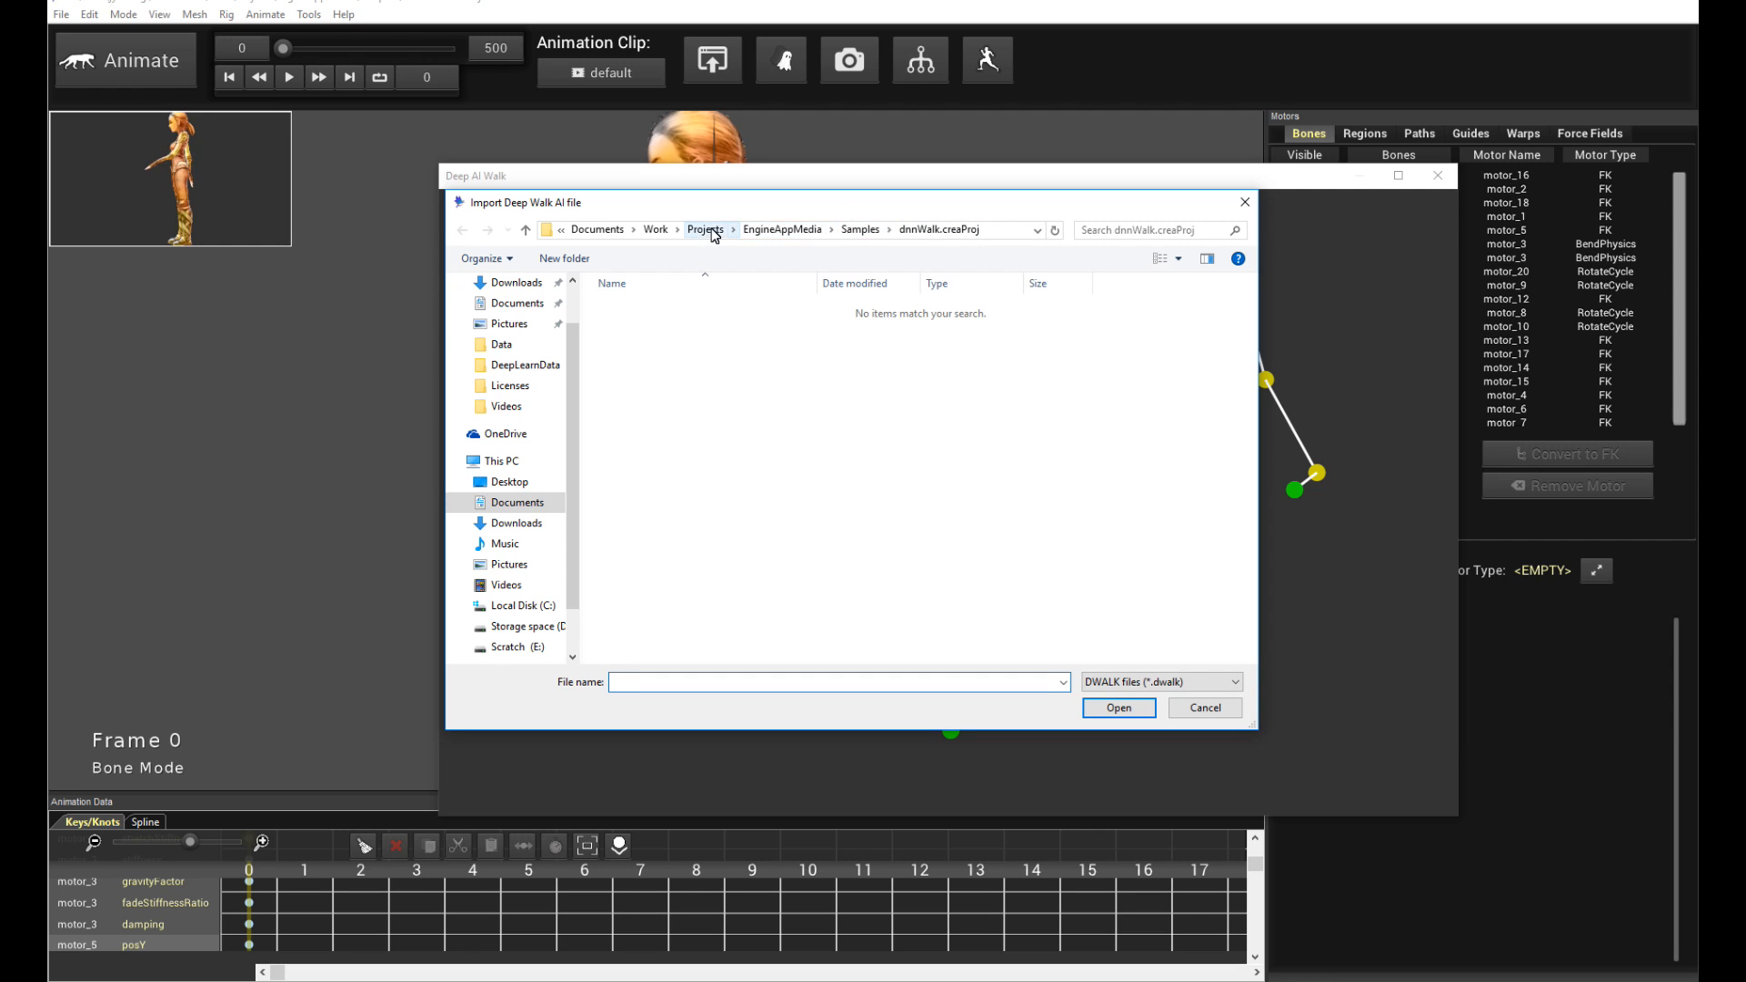
left_click(702, 249)
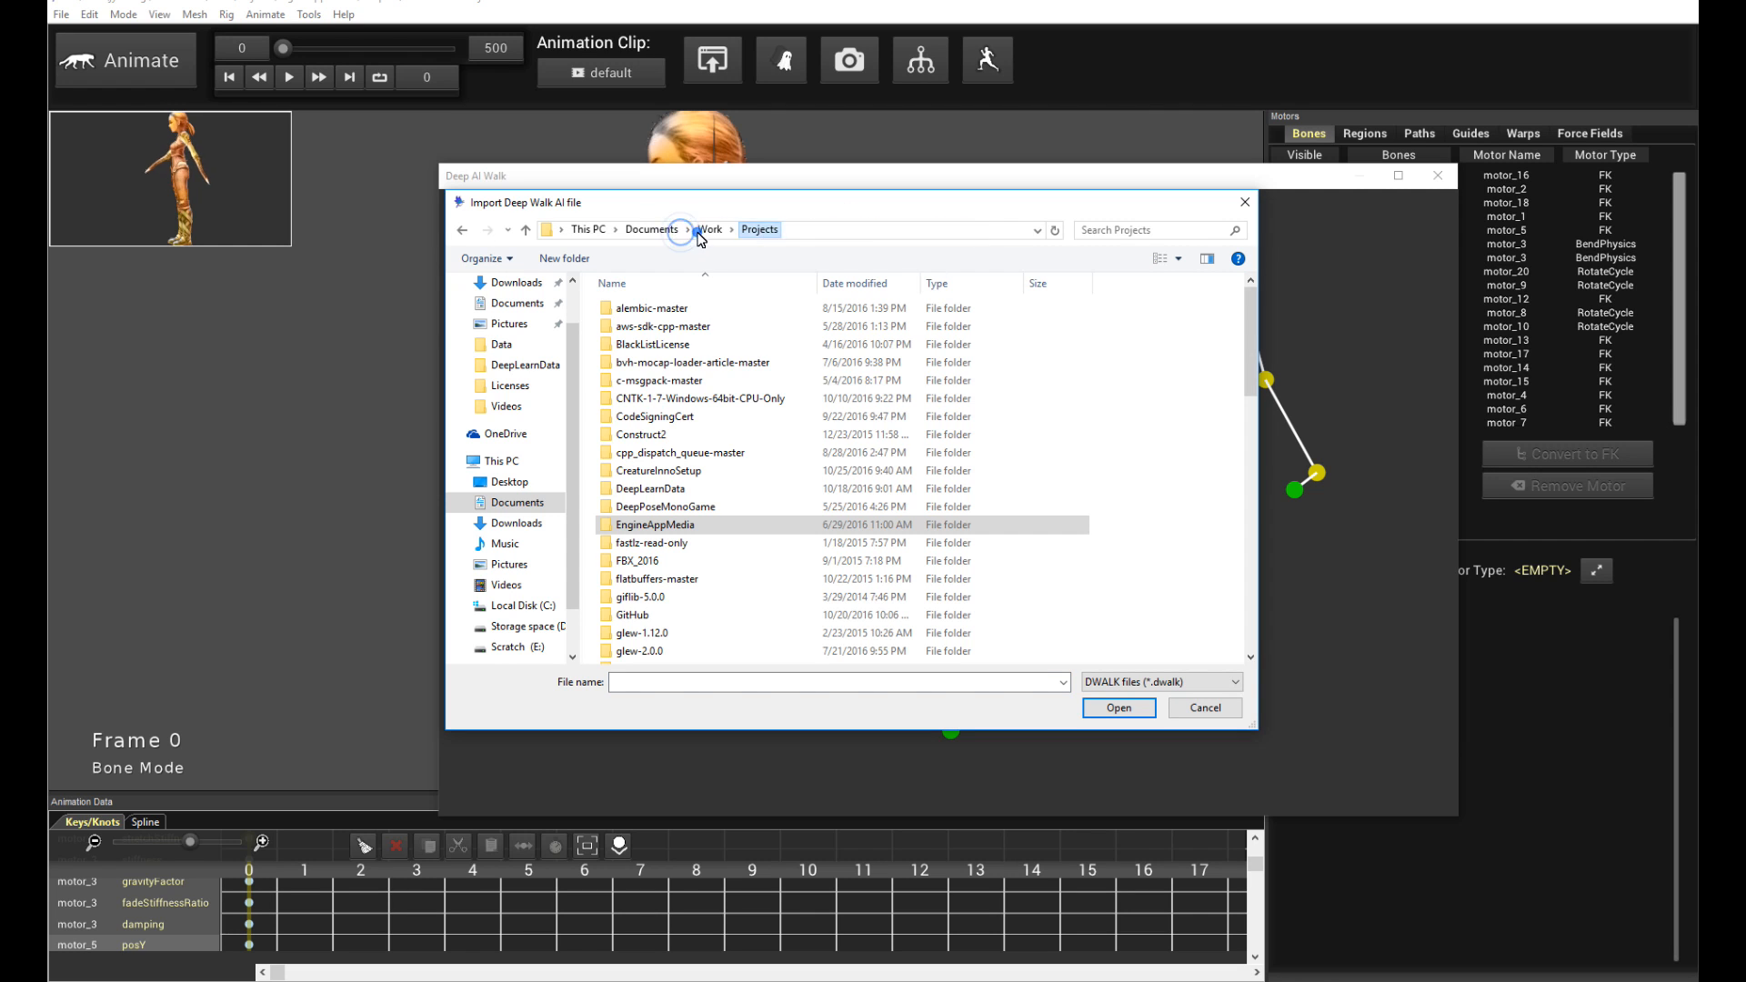
left_click(722, 491)
double_click(723, 491)
double_click(686, 314)
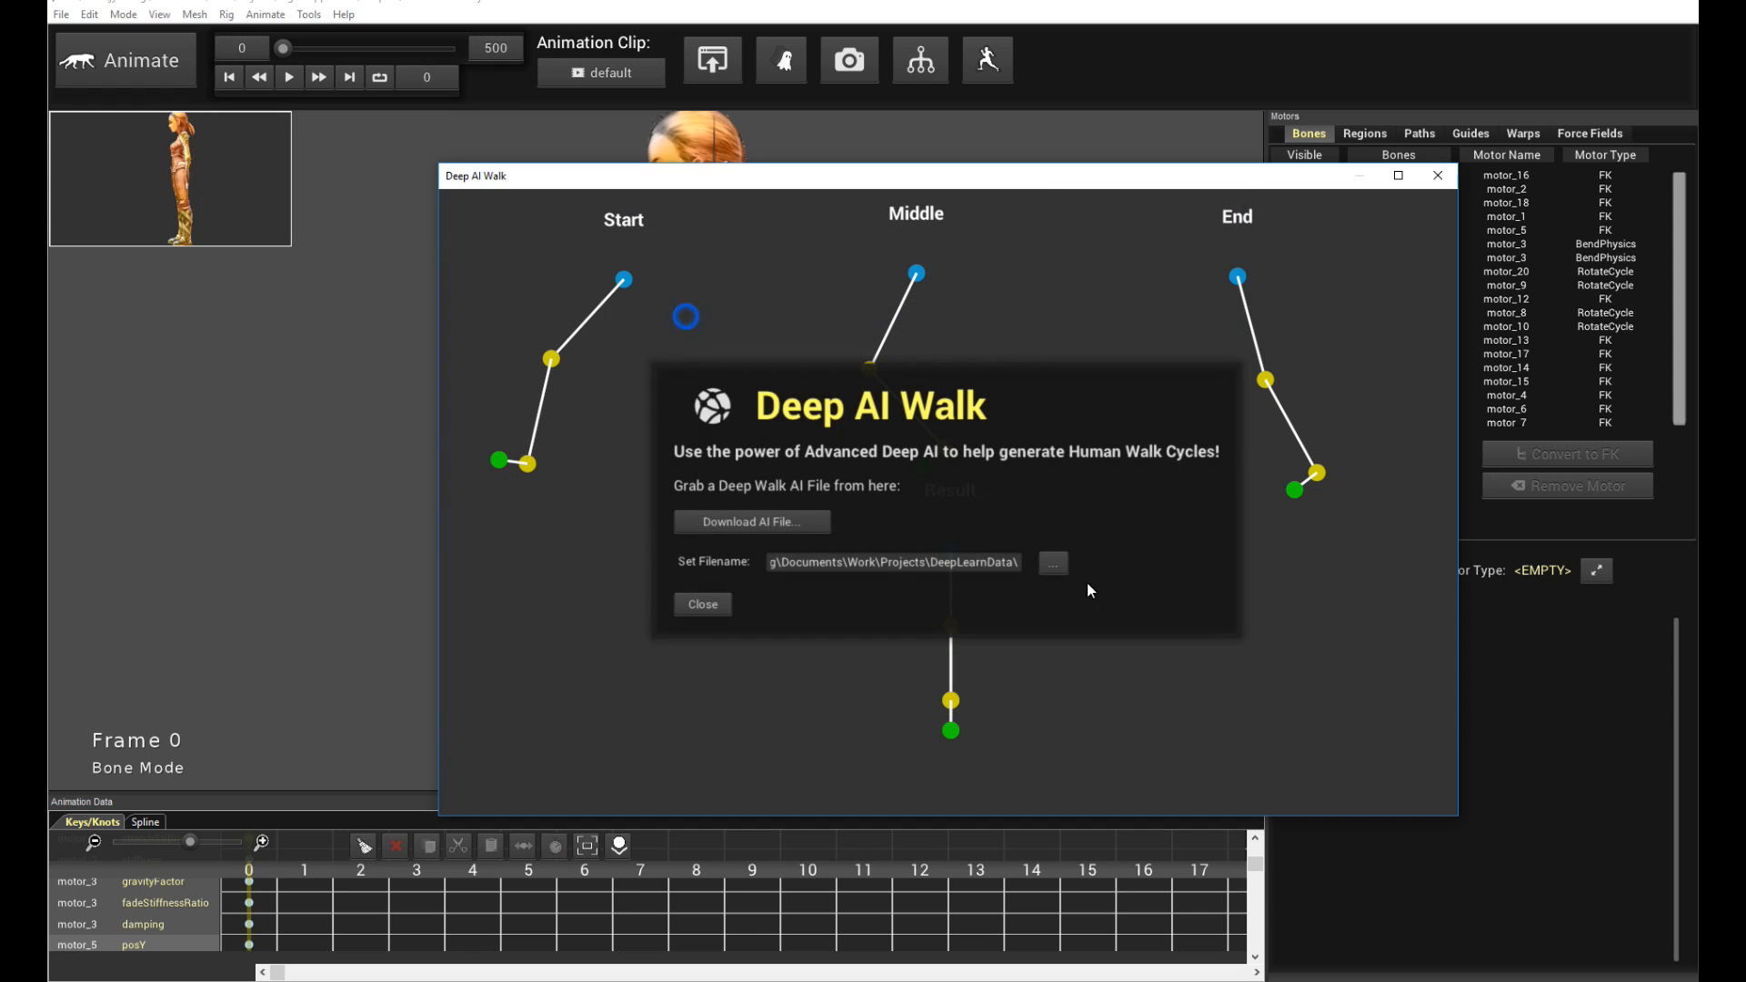
left_click(720, 607)
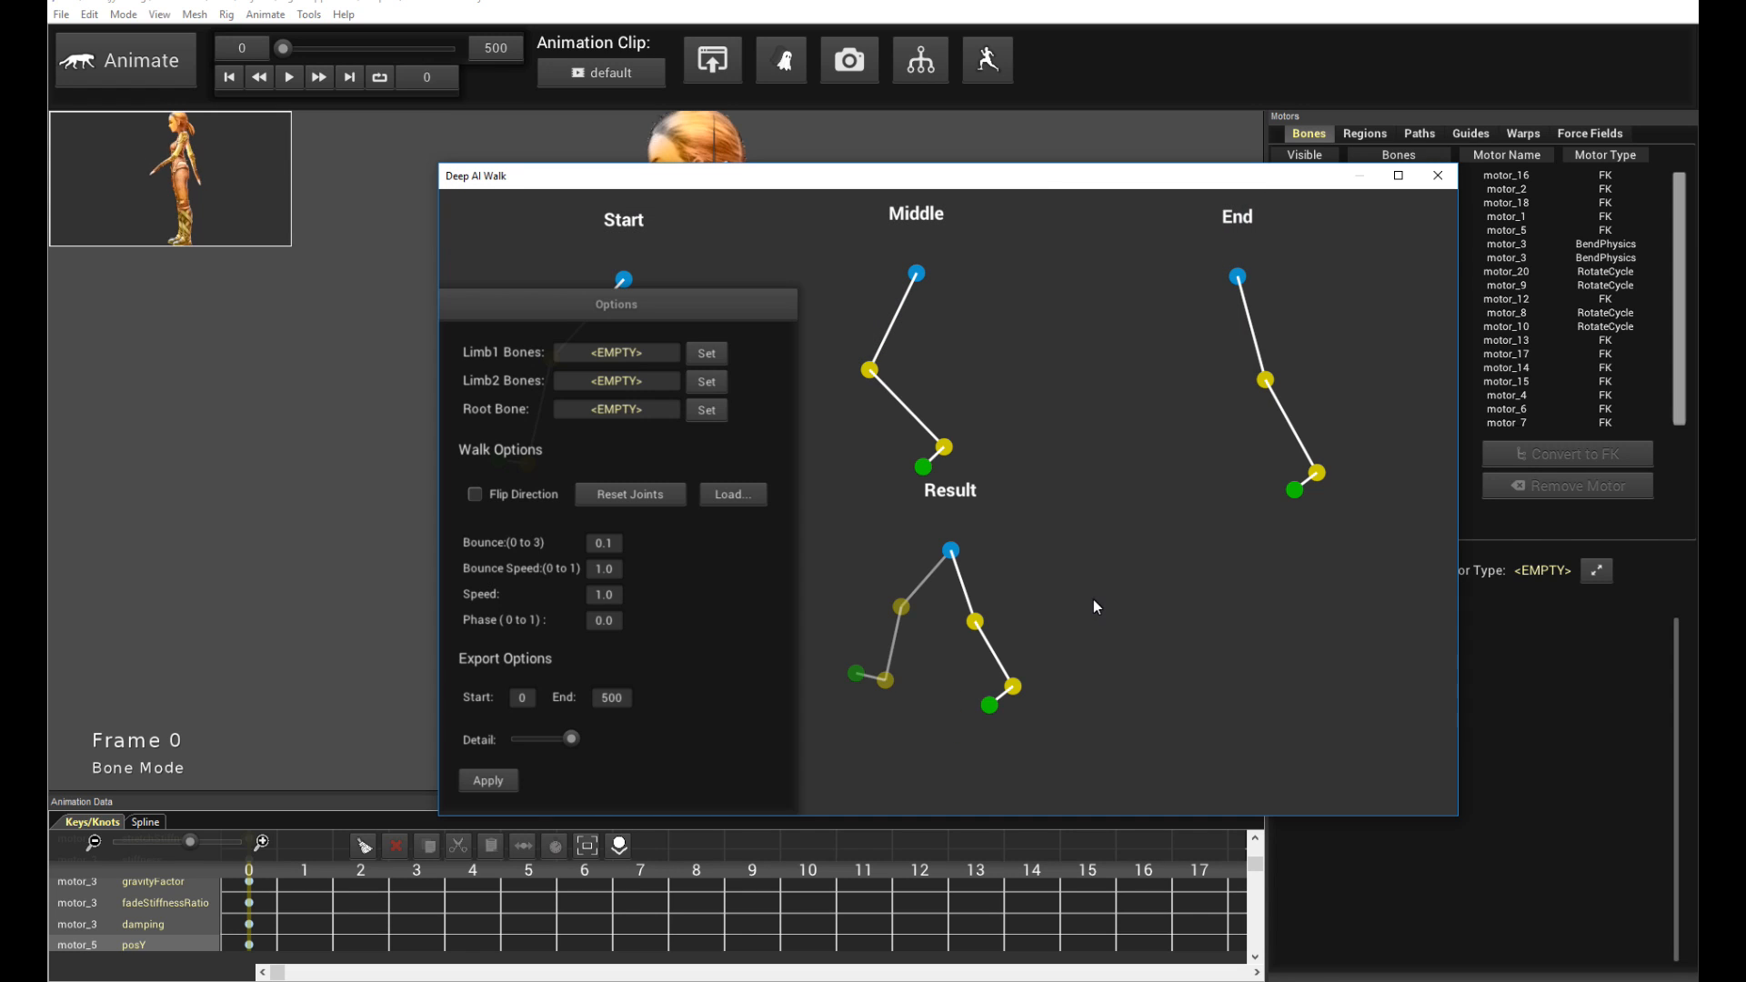
- Maximize the Deep AI Walk window and move its Options panel to the lower left
left_click_drag(618, 309, 1199, 260)
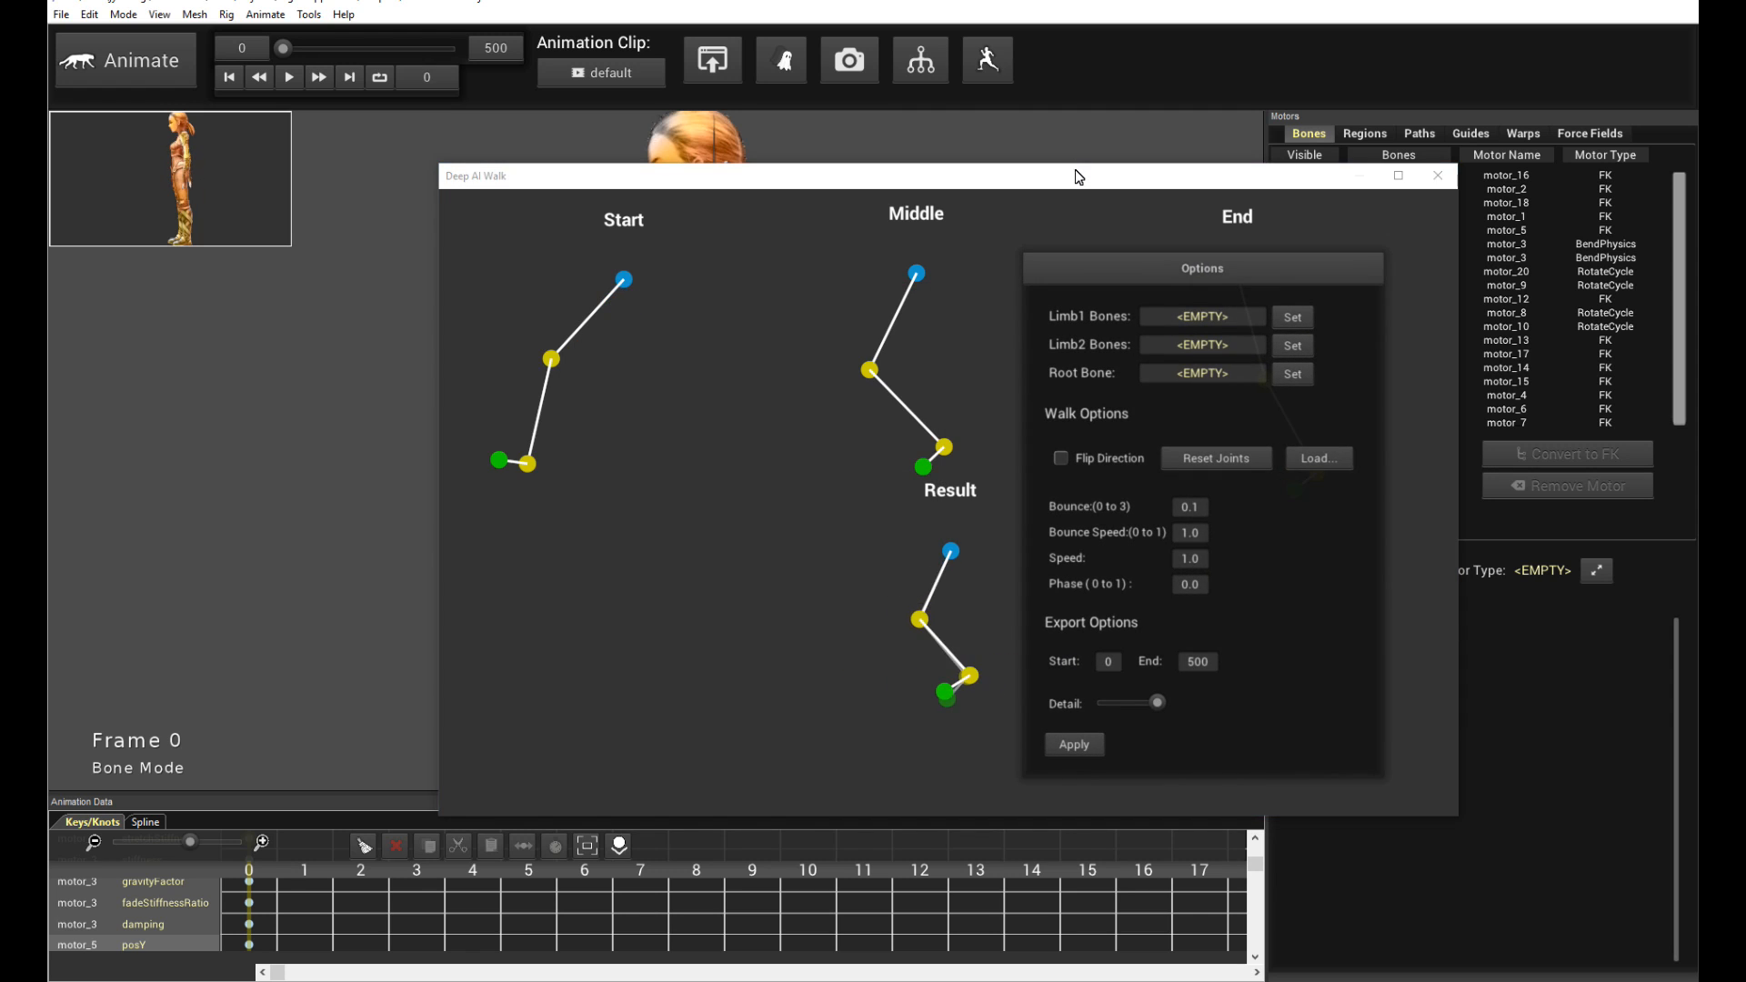
left_click_drag(1082, 181, 992, 160)
double_click(991, 160)
left_click_drag(779, 80, 1434, 451)
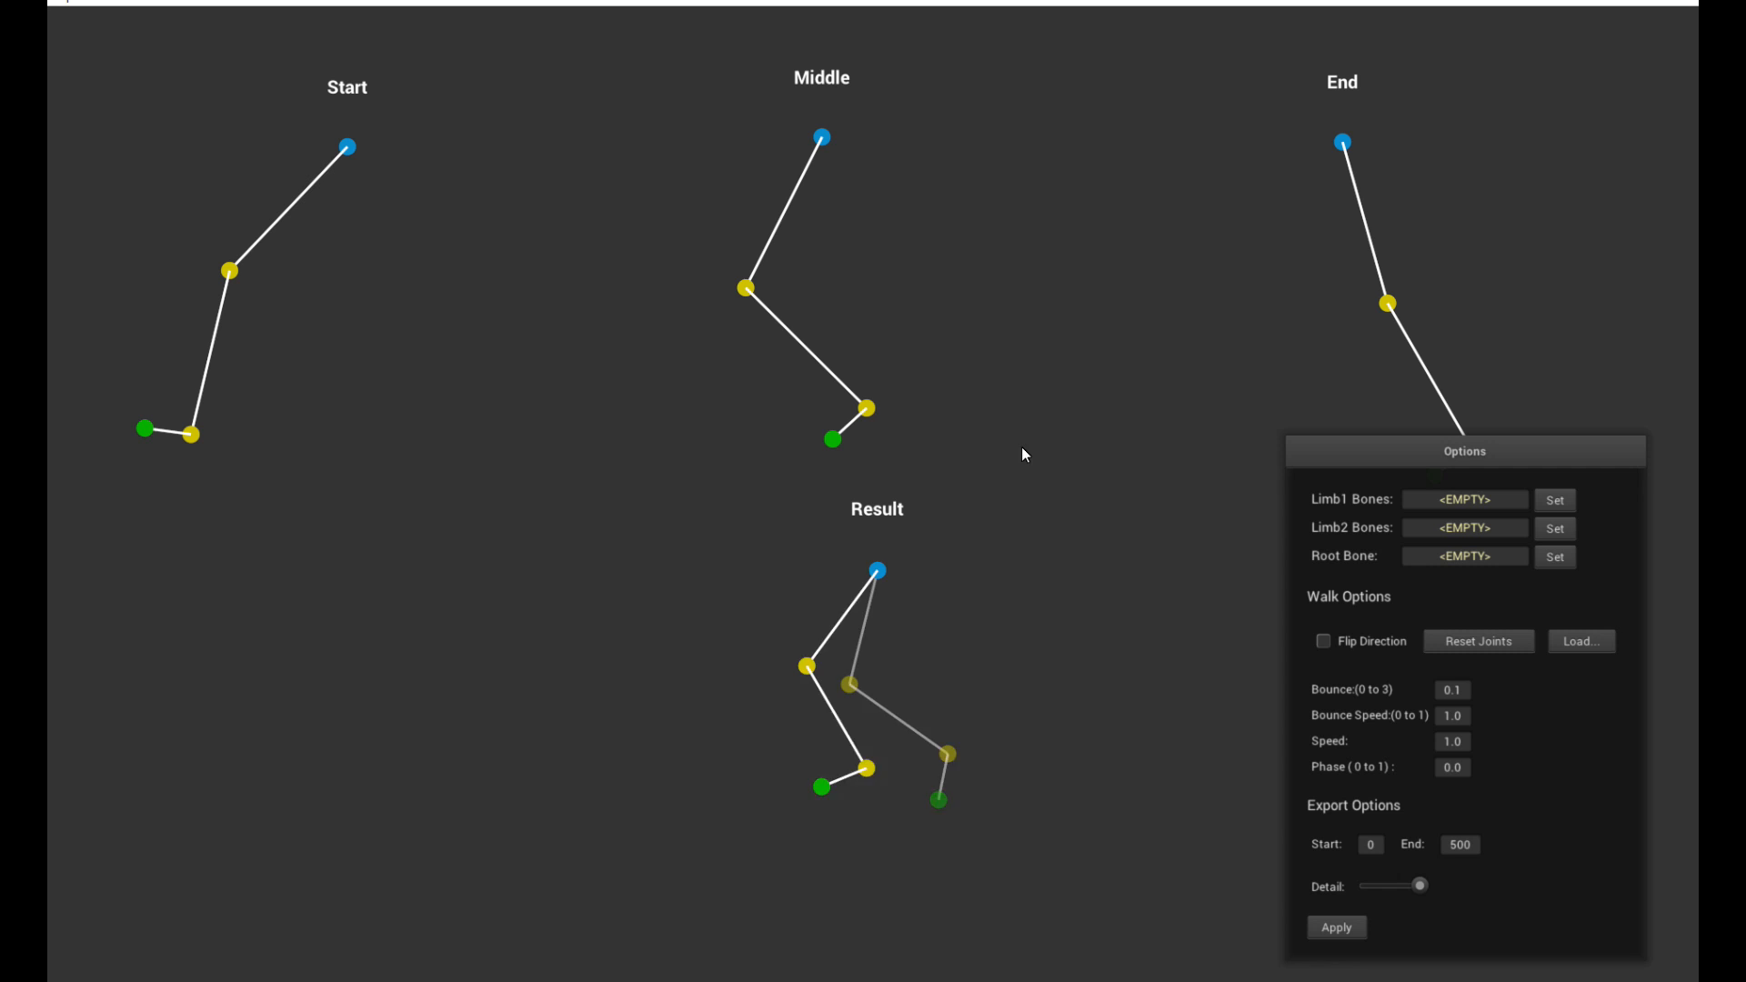
left_click_drag(1492, 461, 397, 476)
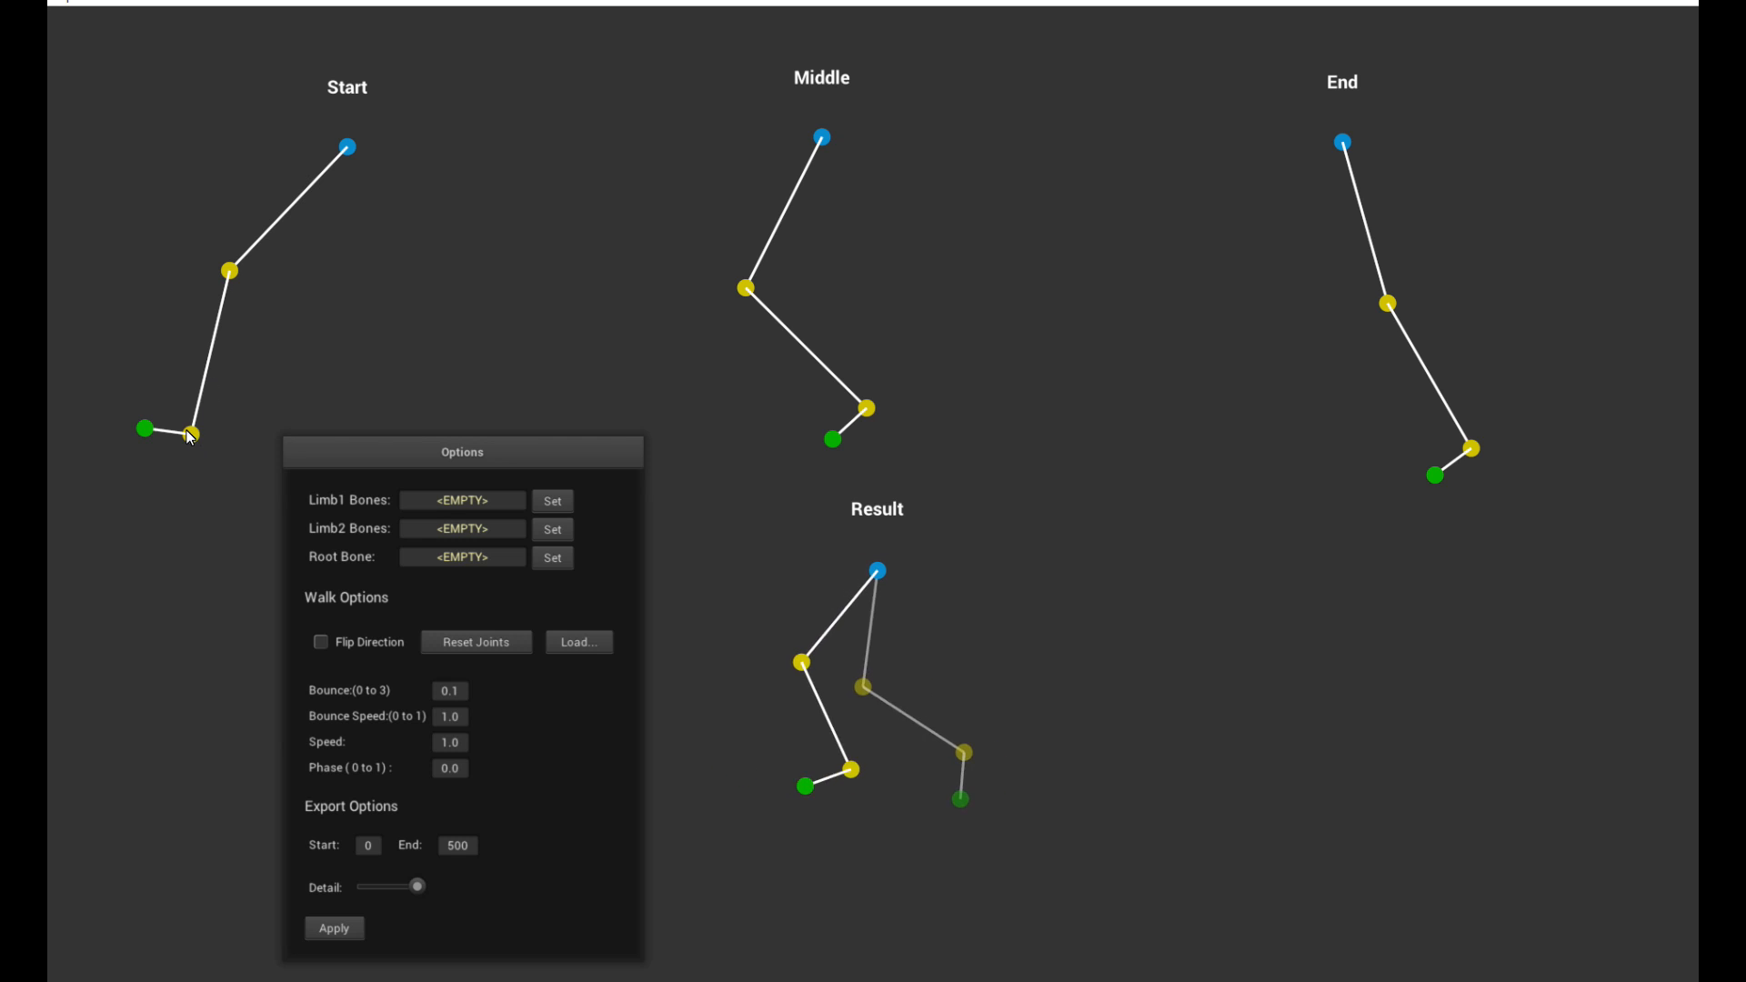
- Raise the End pose's ankle joint slightly and restore the window size
left_click_drag(1479, 449, 1517, 416)
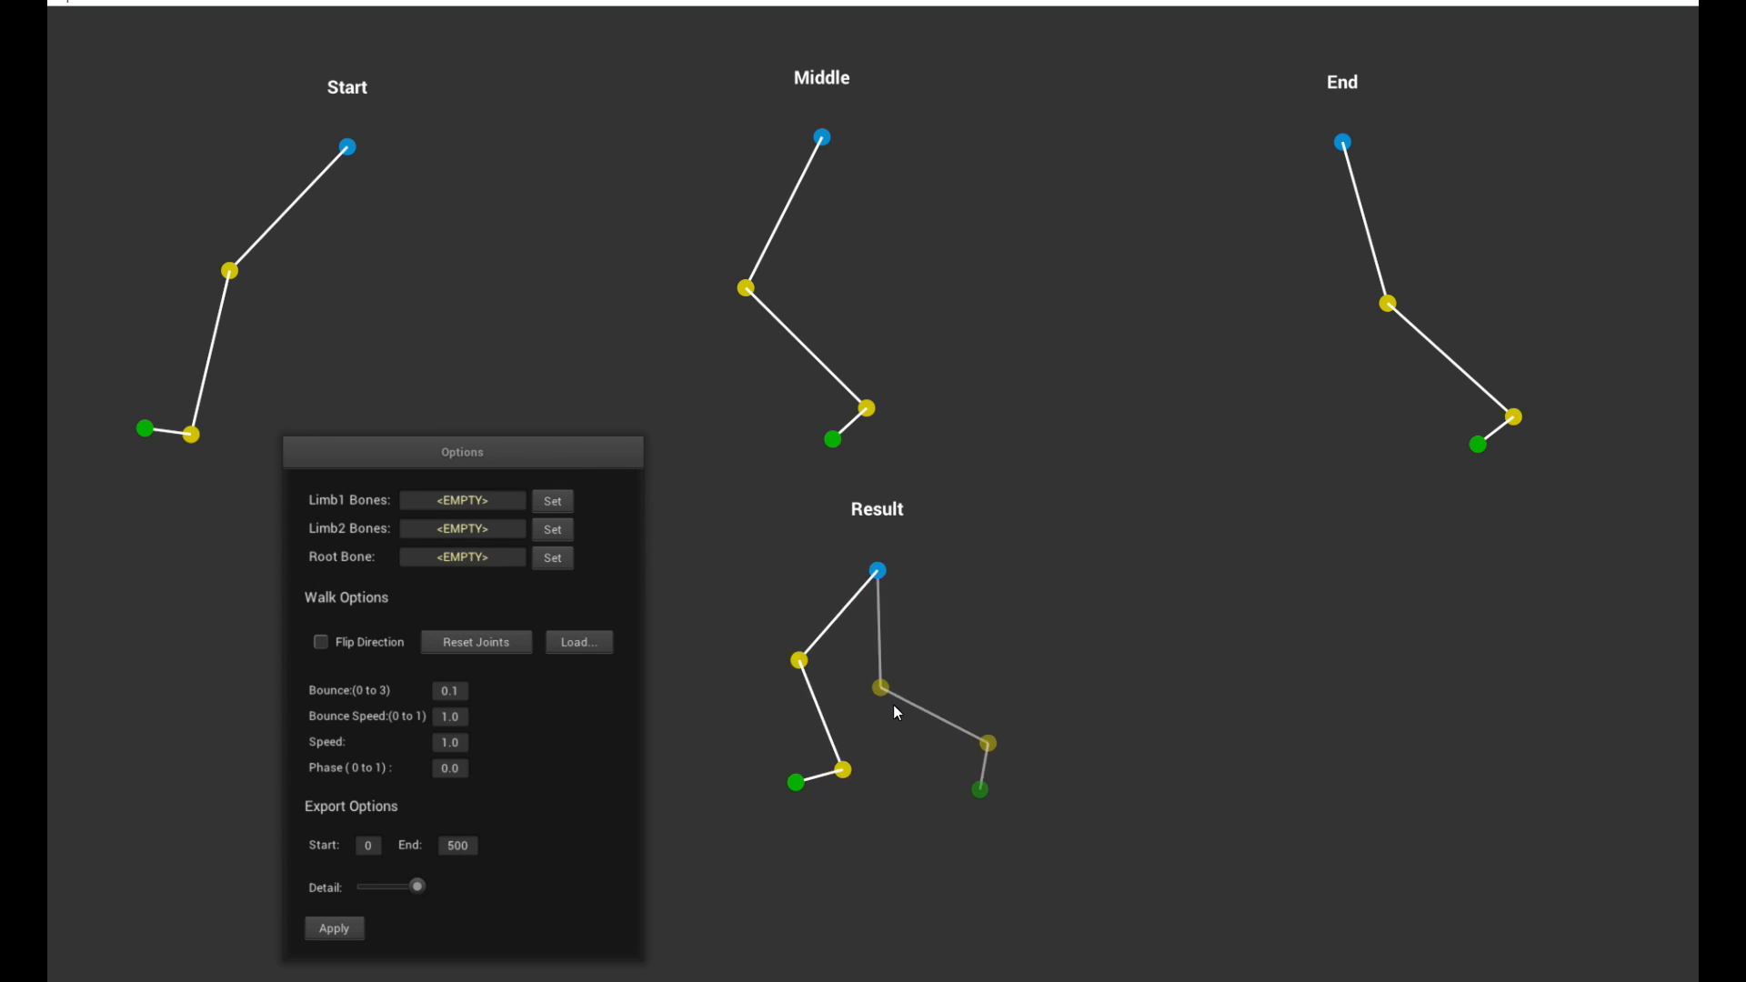
left_click(1634, 3)
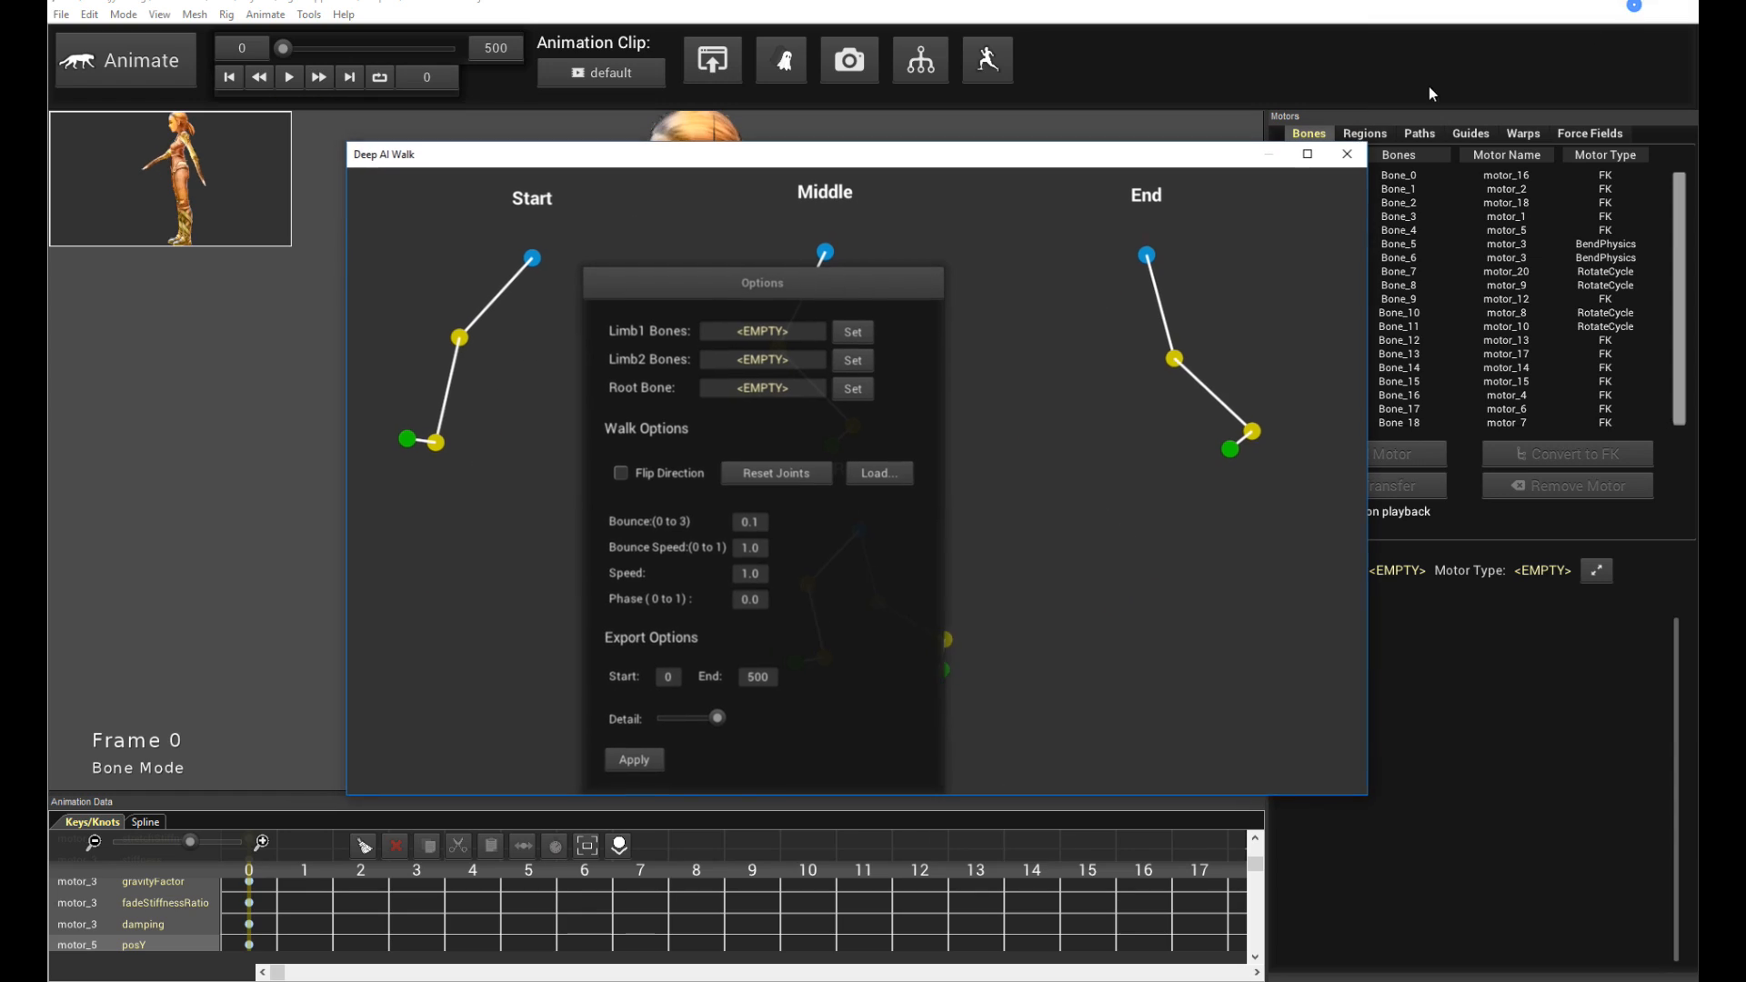
- Rearrange the Deep AI Walk window beside the character, select one leg's bone chain, and set it as Limb1 Bones
left_click_drag(673, 288, 1046, 264)
left_click_drag(779, 162, 1219, 277)
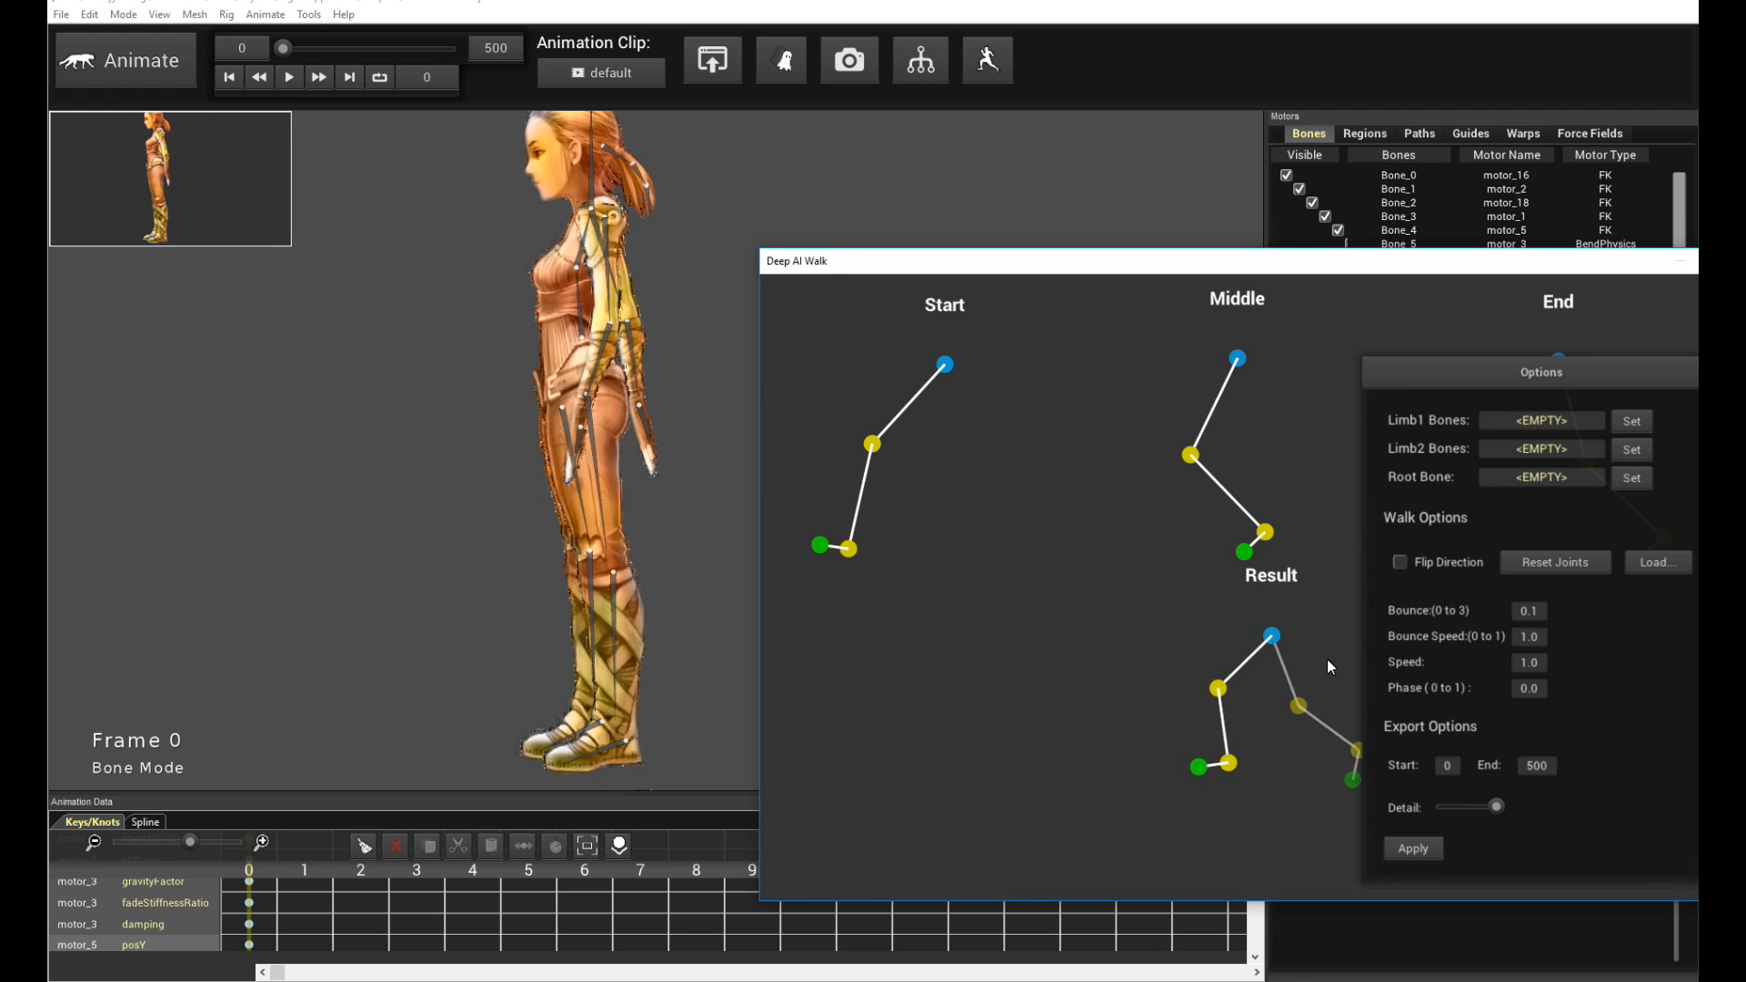
left_click(684, 605)
left_click_drag(688, 612, 682, 553)
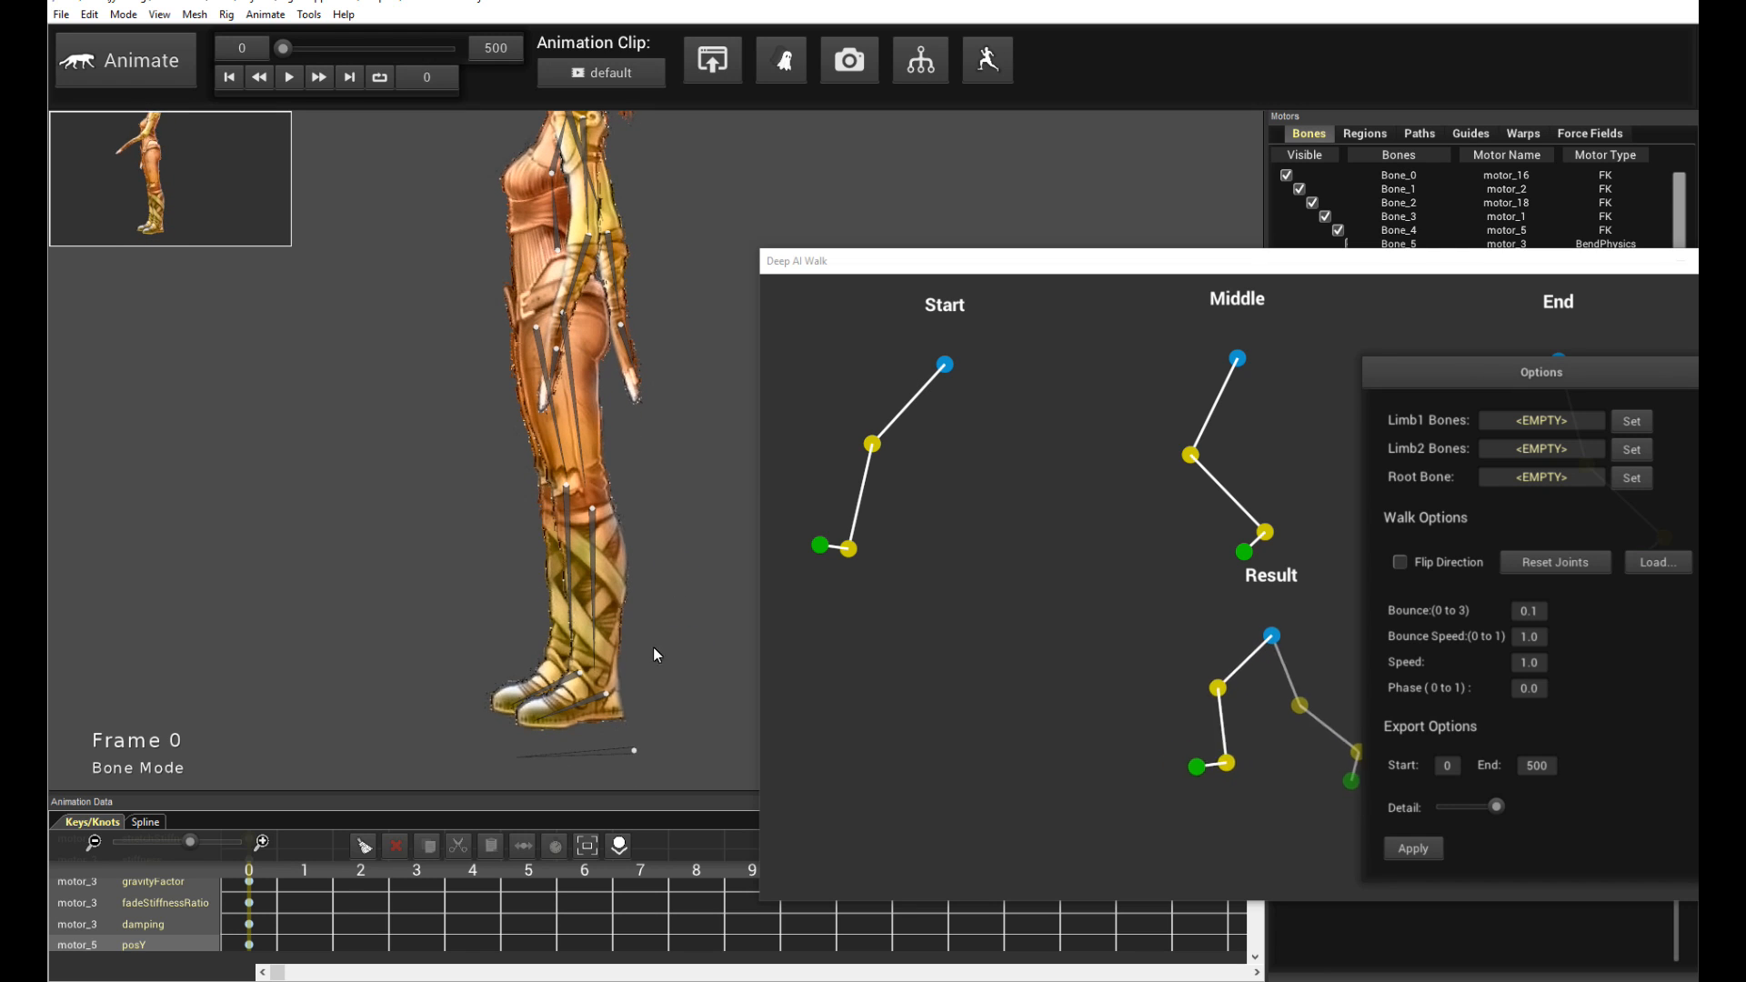
left_click(592, 700)
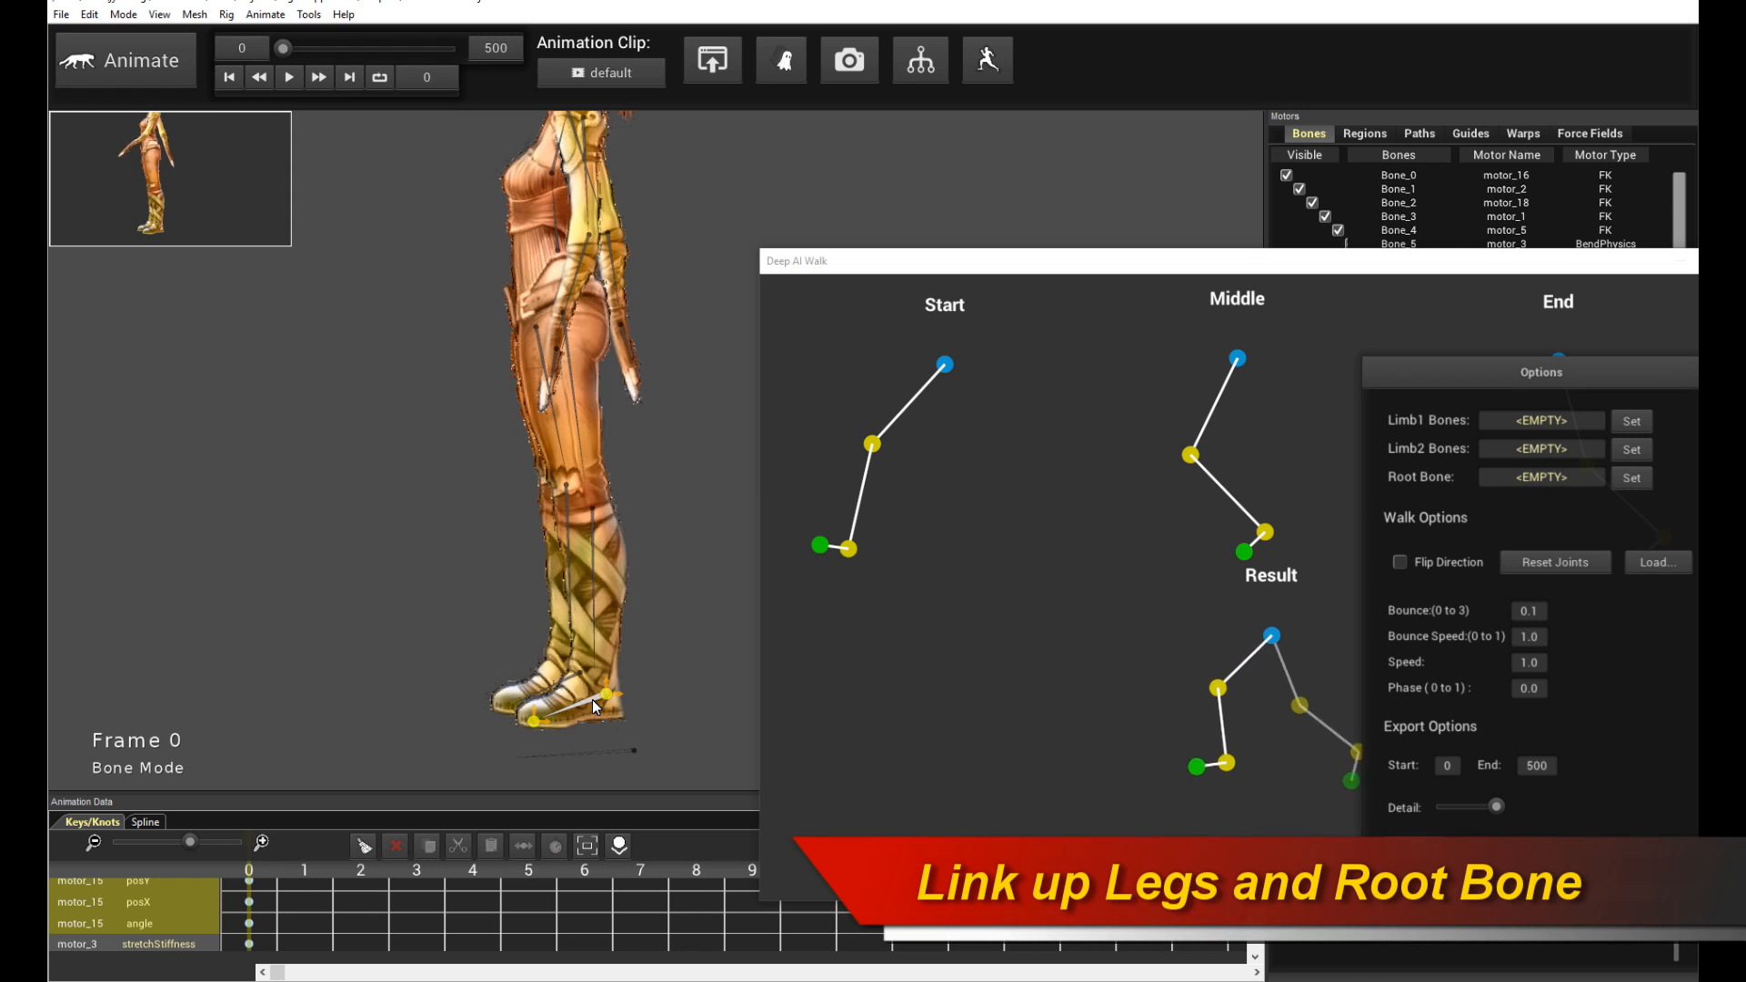
left_click(597, 600, "shift")
left_click(582, 383, "shift")
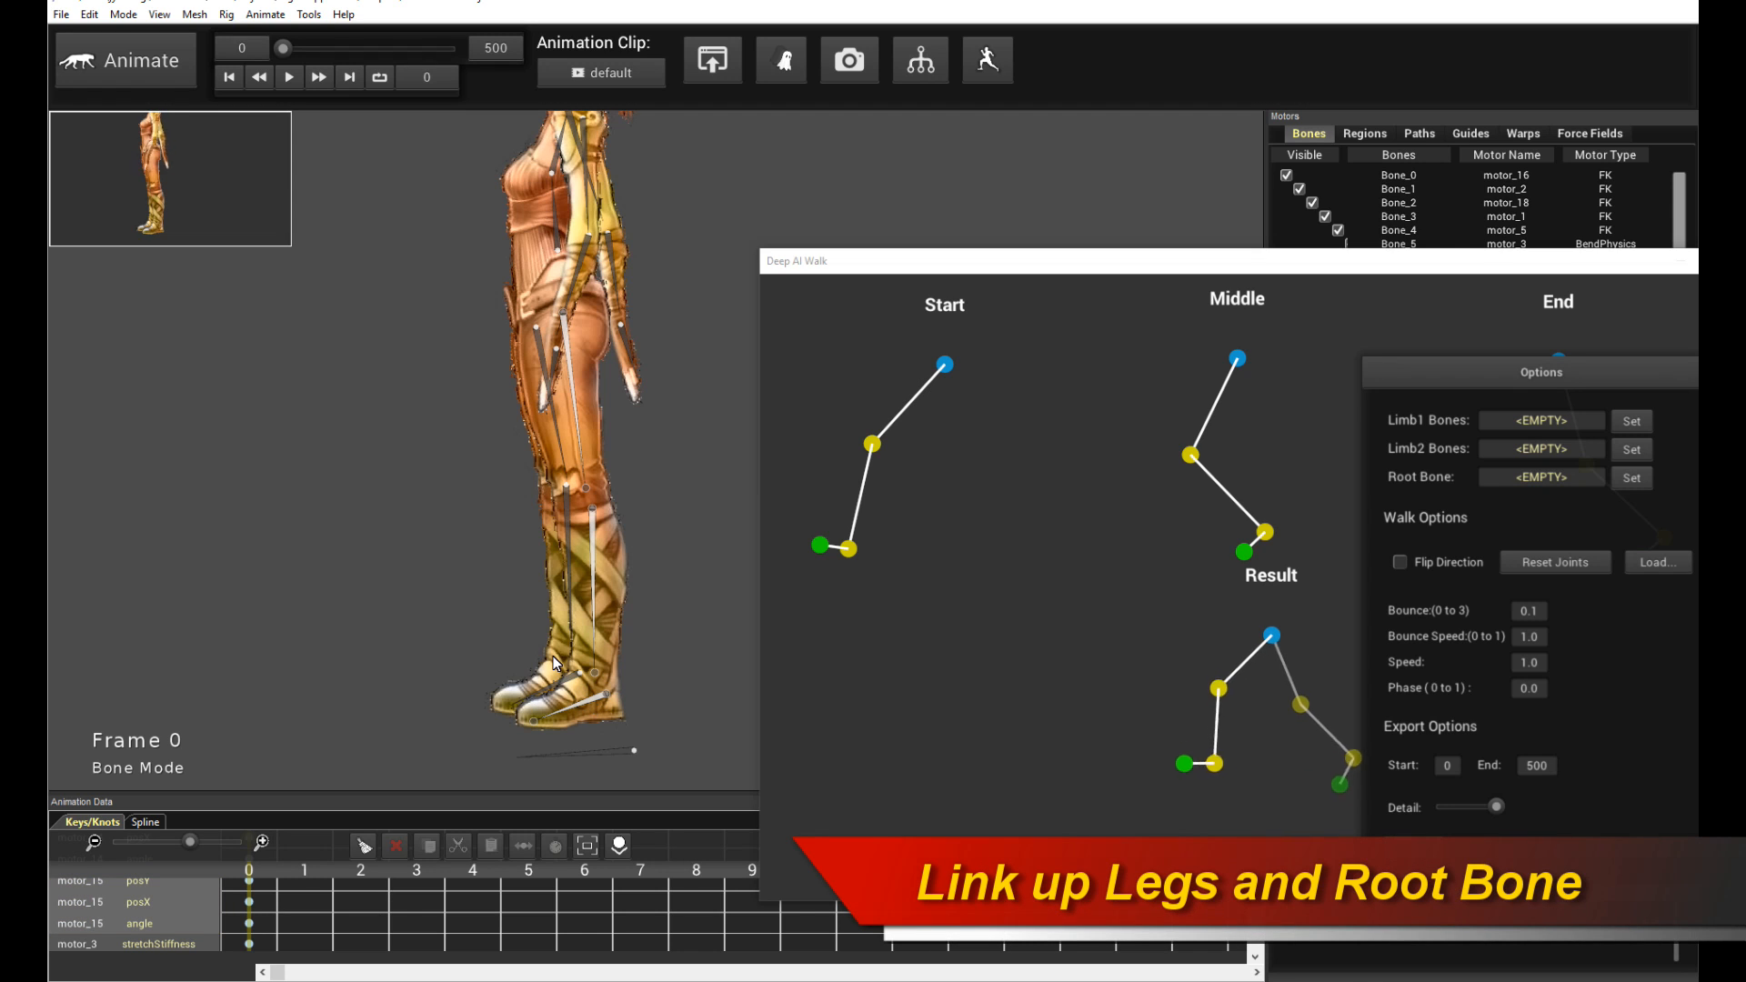
left_click(1637, 419)
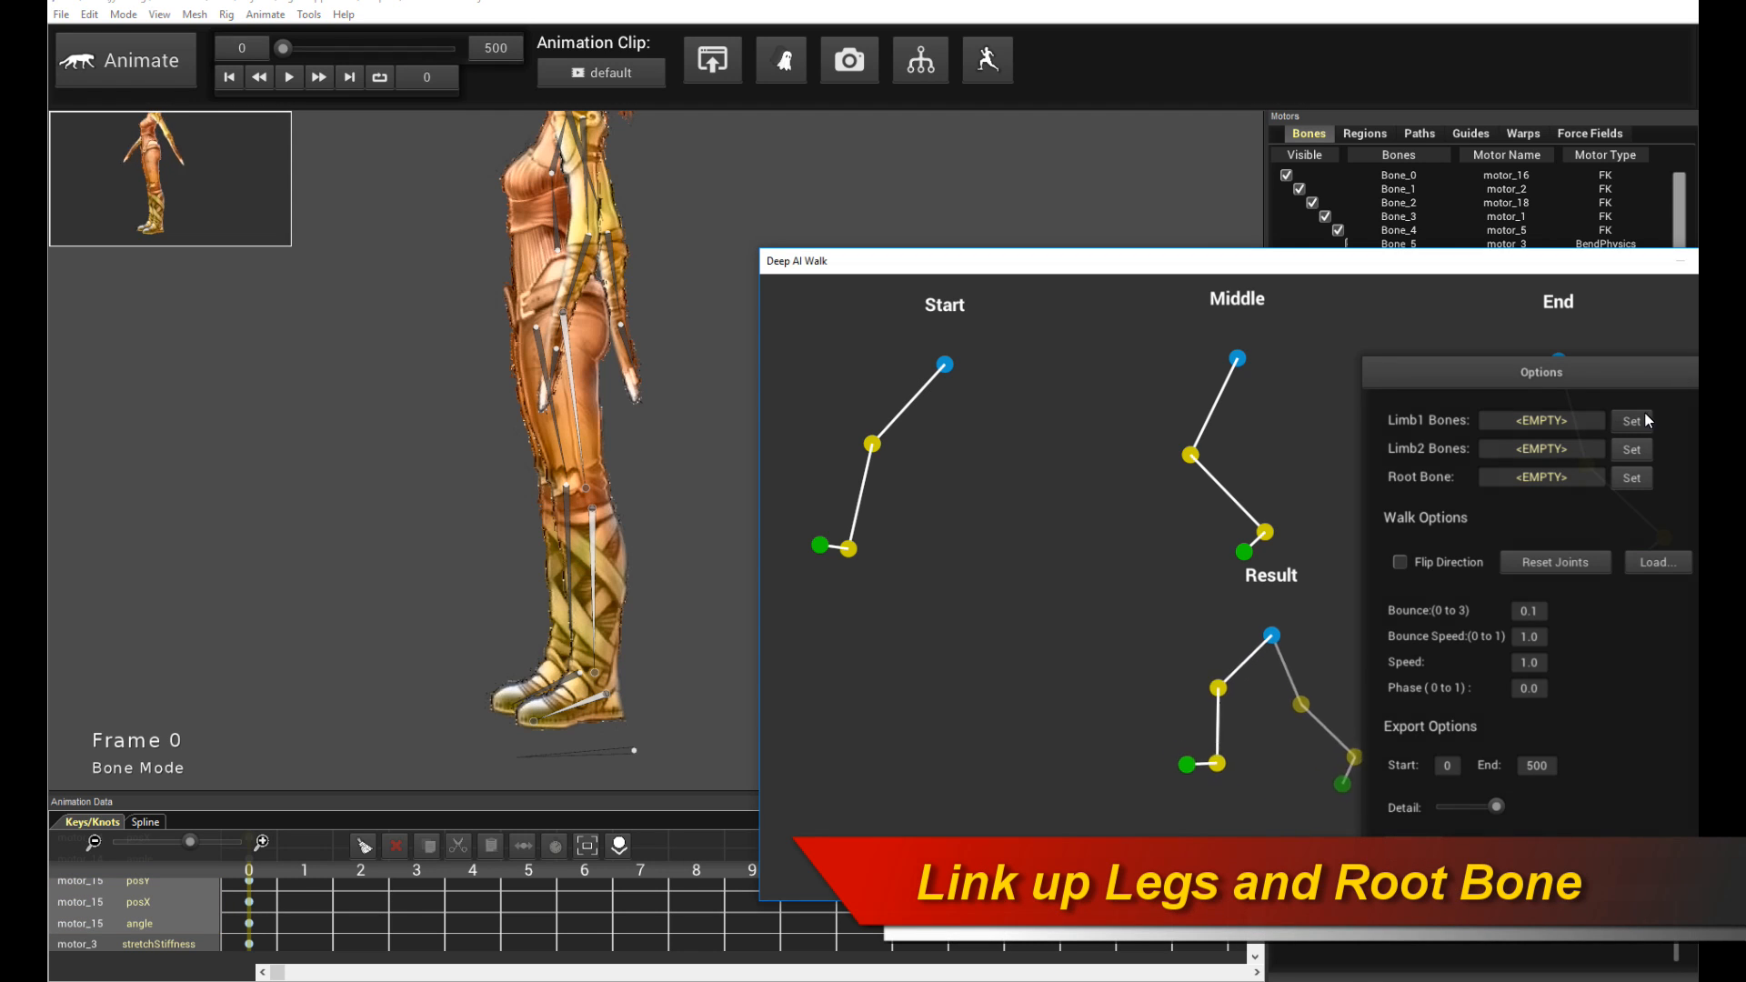
left_click(1643, 420)
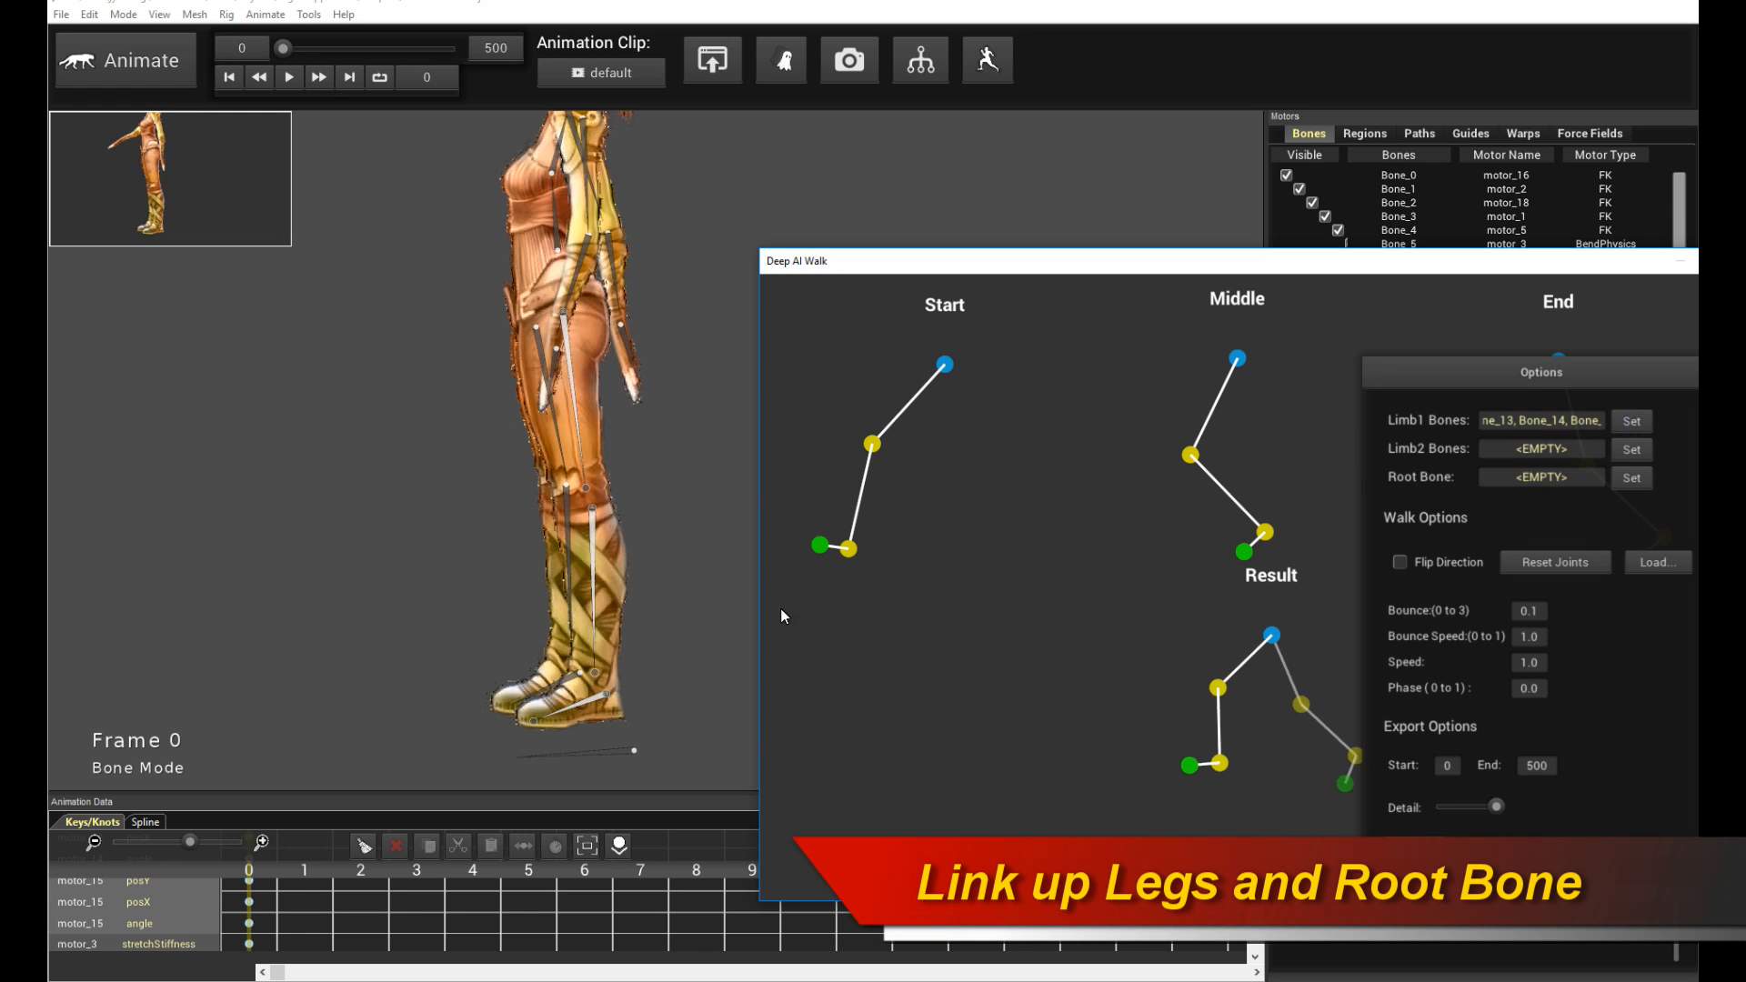
- Select the other leg's bone chain as Limb2 Bones and the ground root bone as the Root Bone
left_click(564, 681)
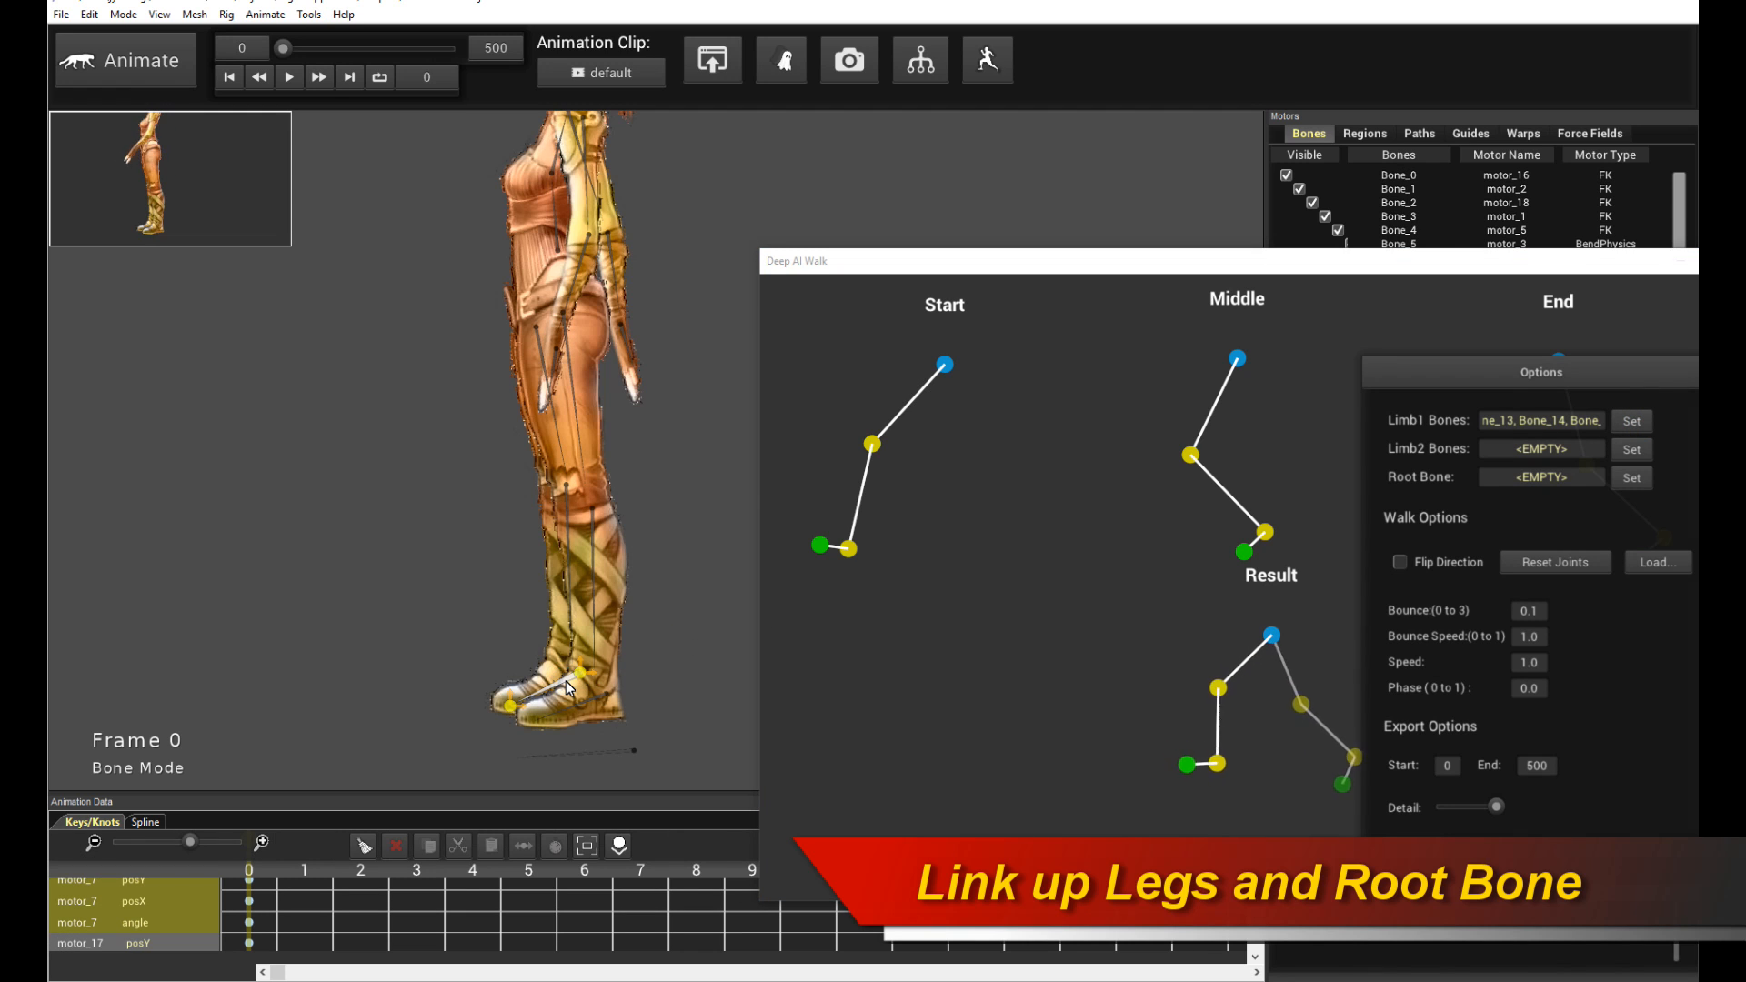
key("shift+Up")
key("shift+Up")
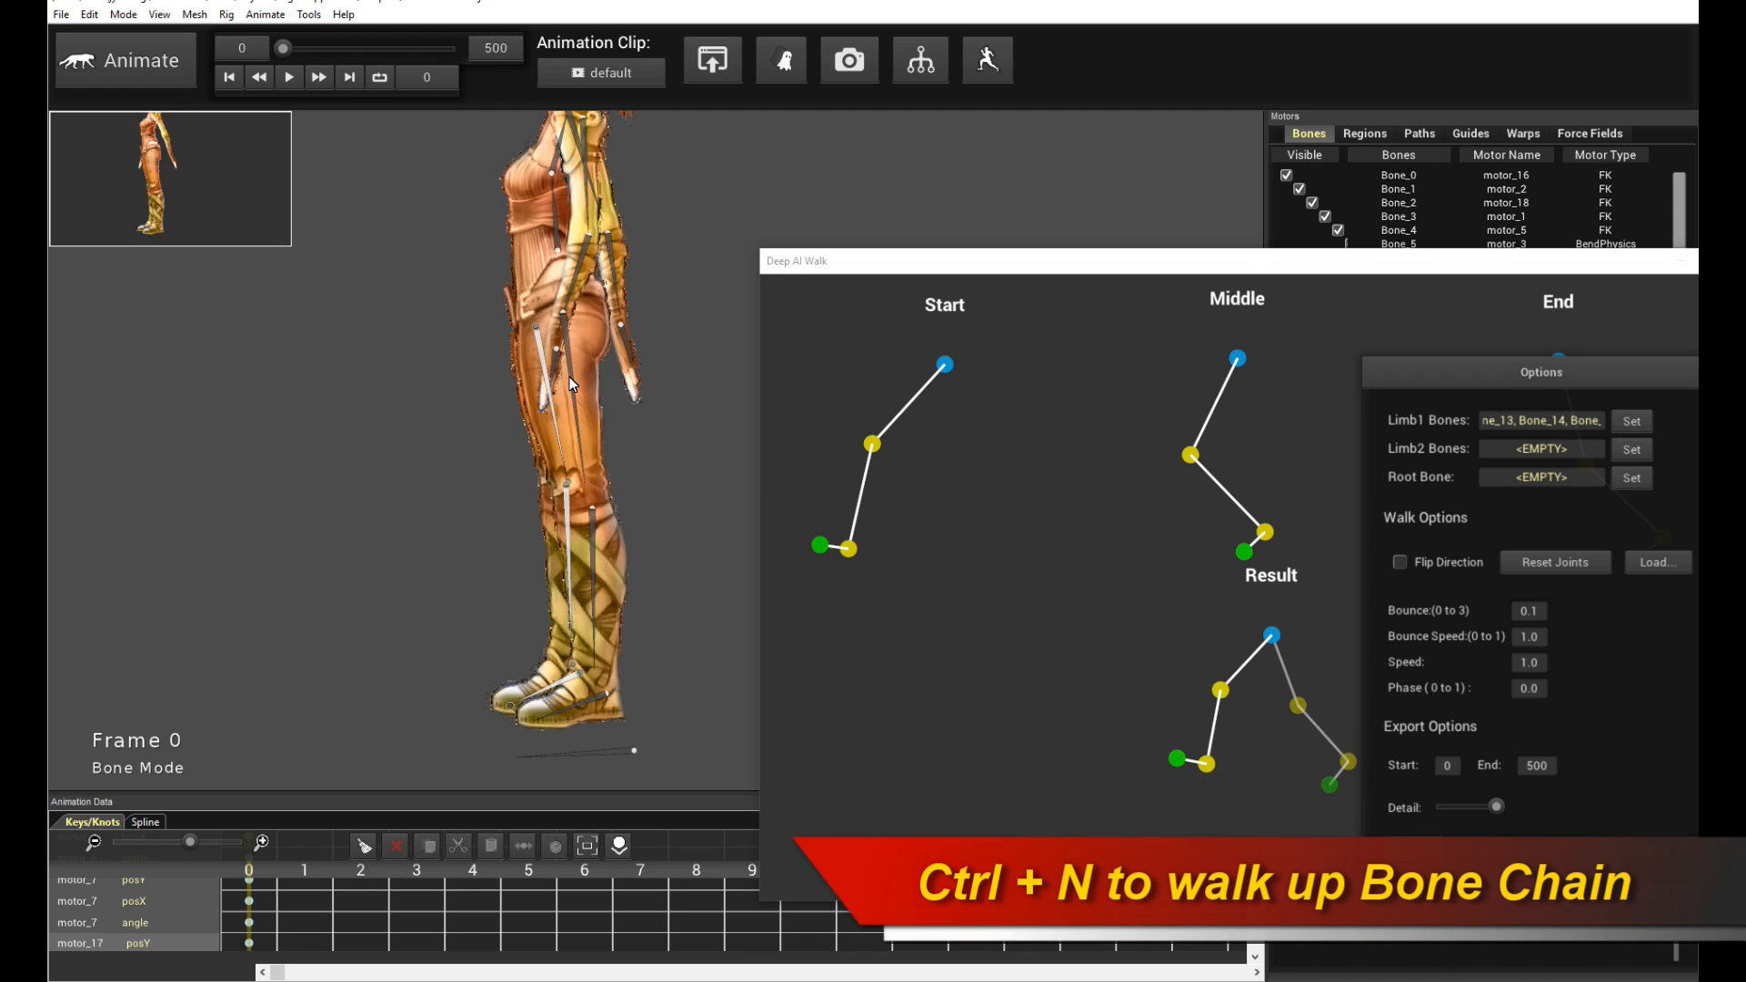
left_click(1632, 451)
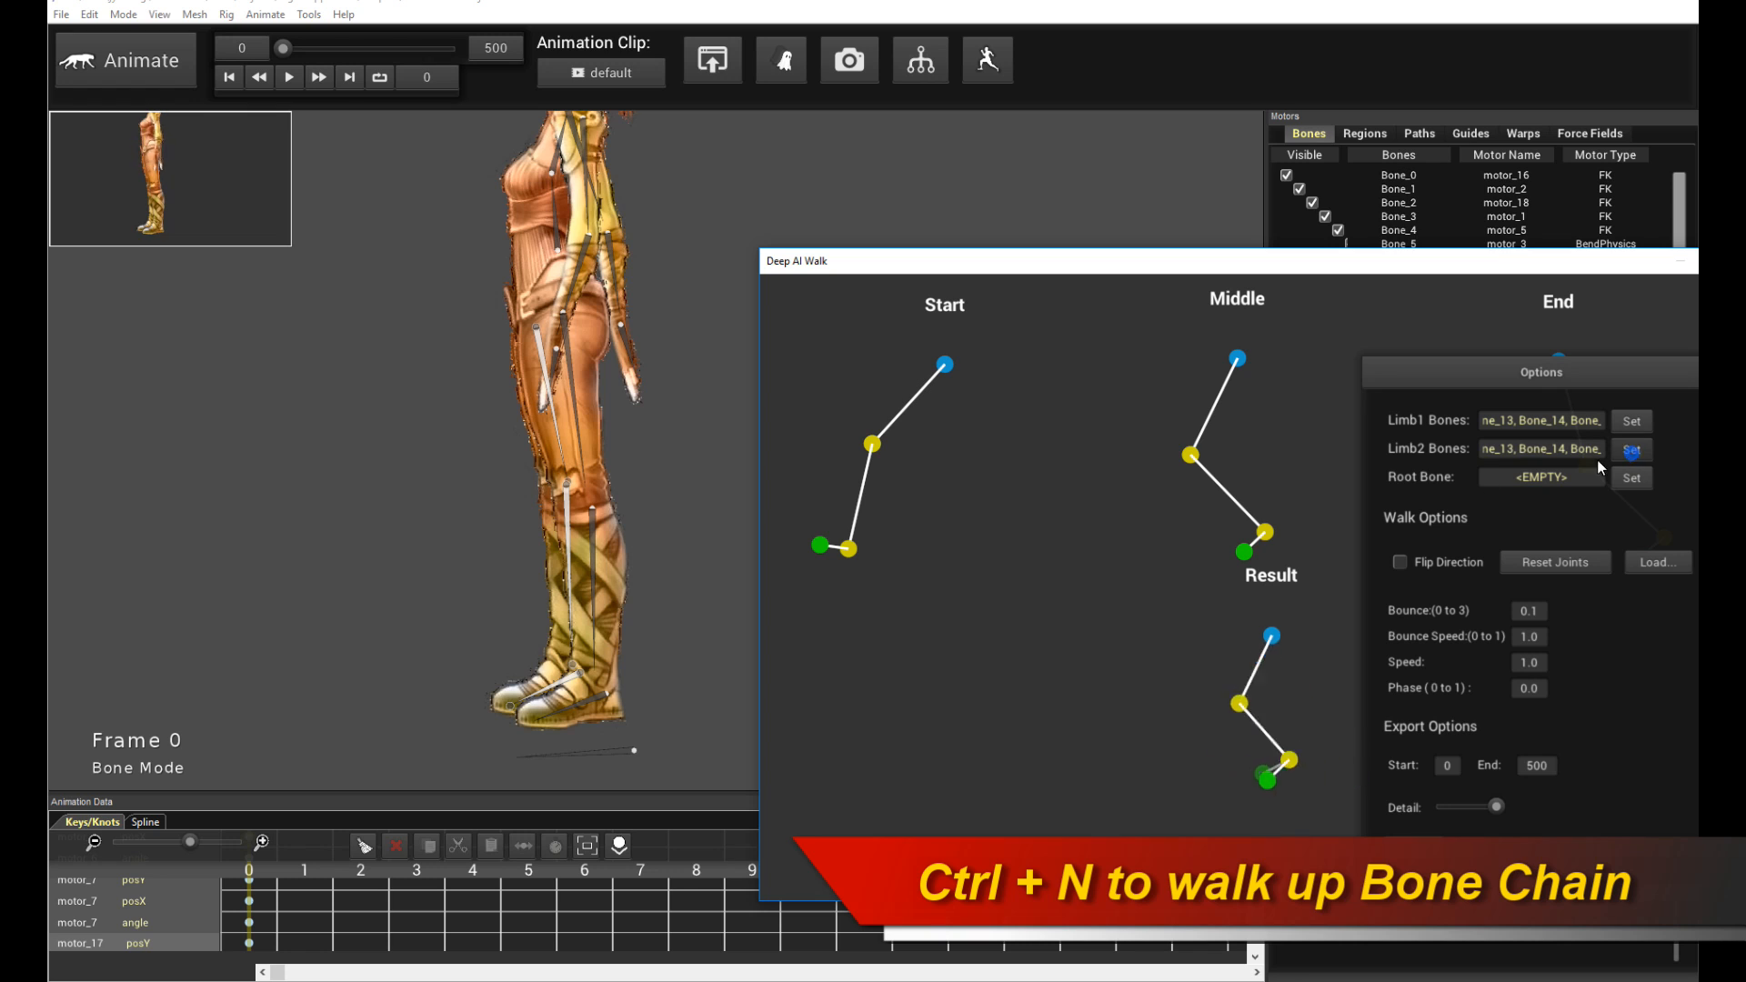
left_click(614, 751)
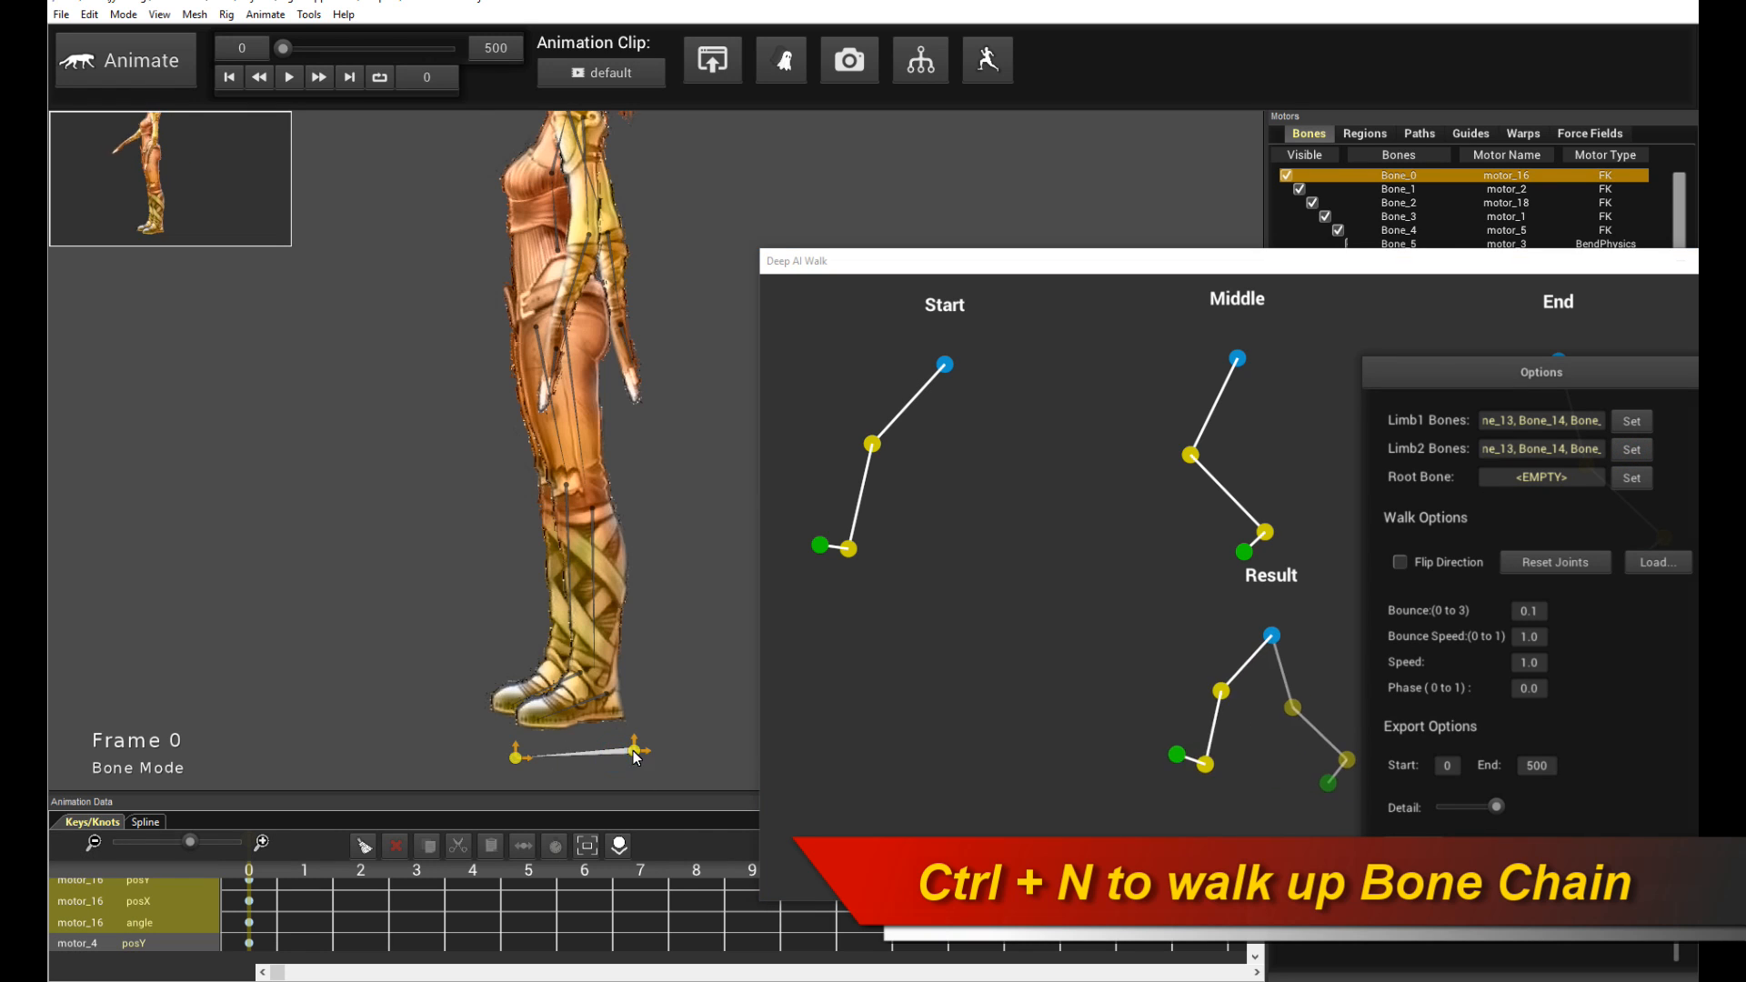
left_click(1642, 485)
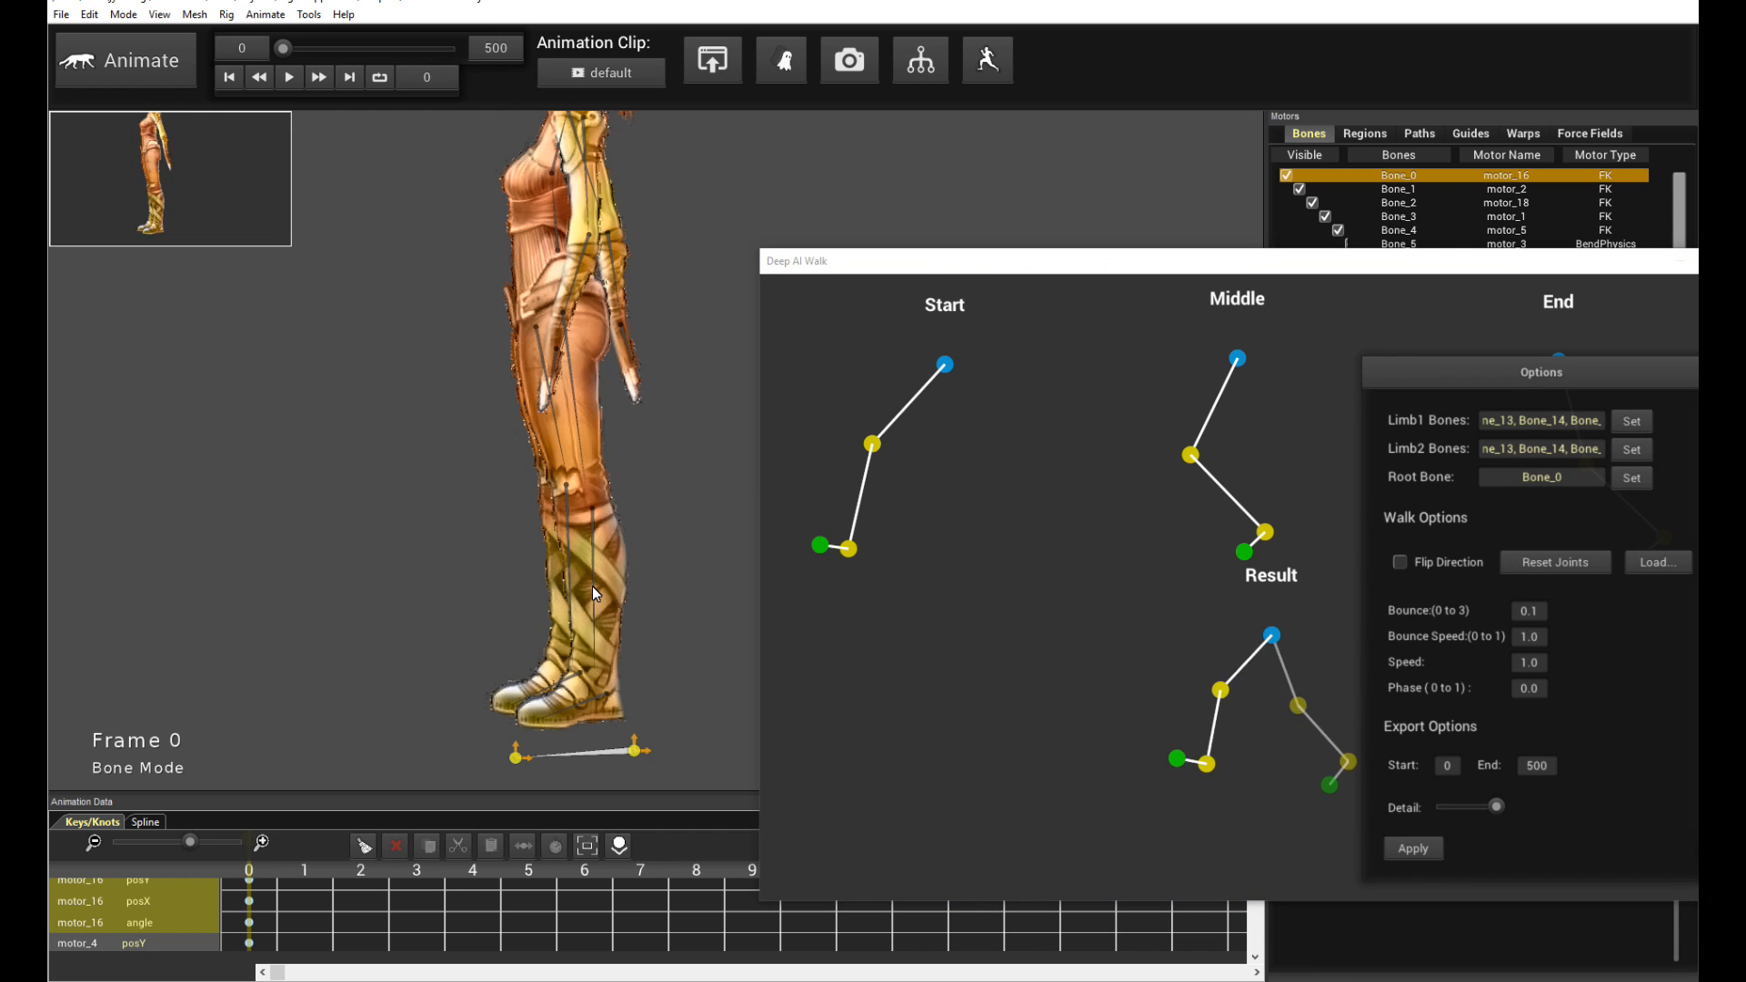
- Check the leg and root bone selections on the character in the viewport
left_click(671, 547)
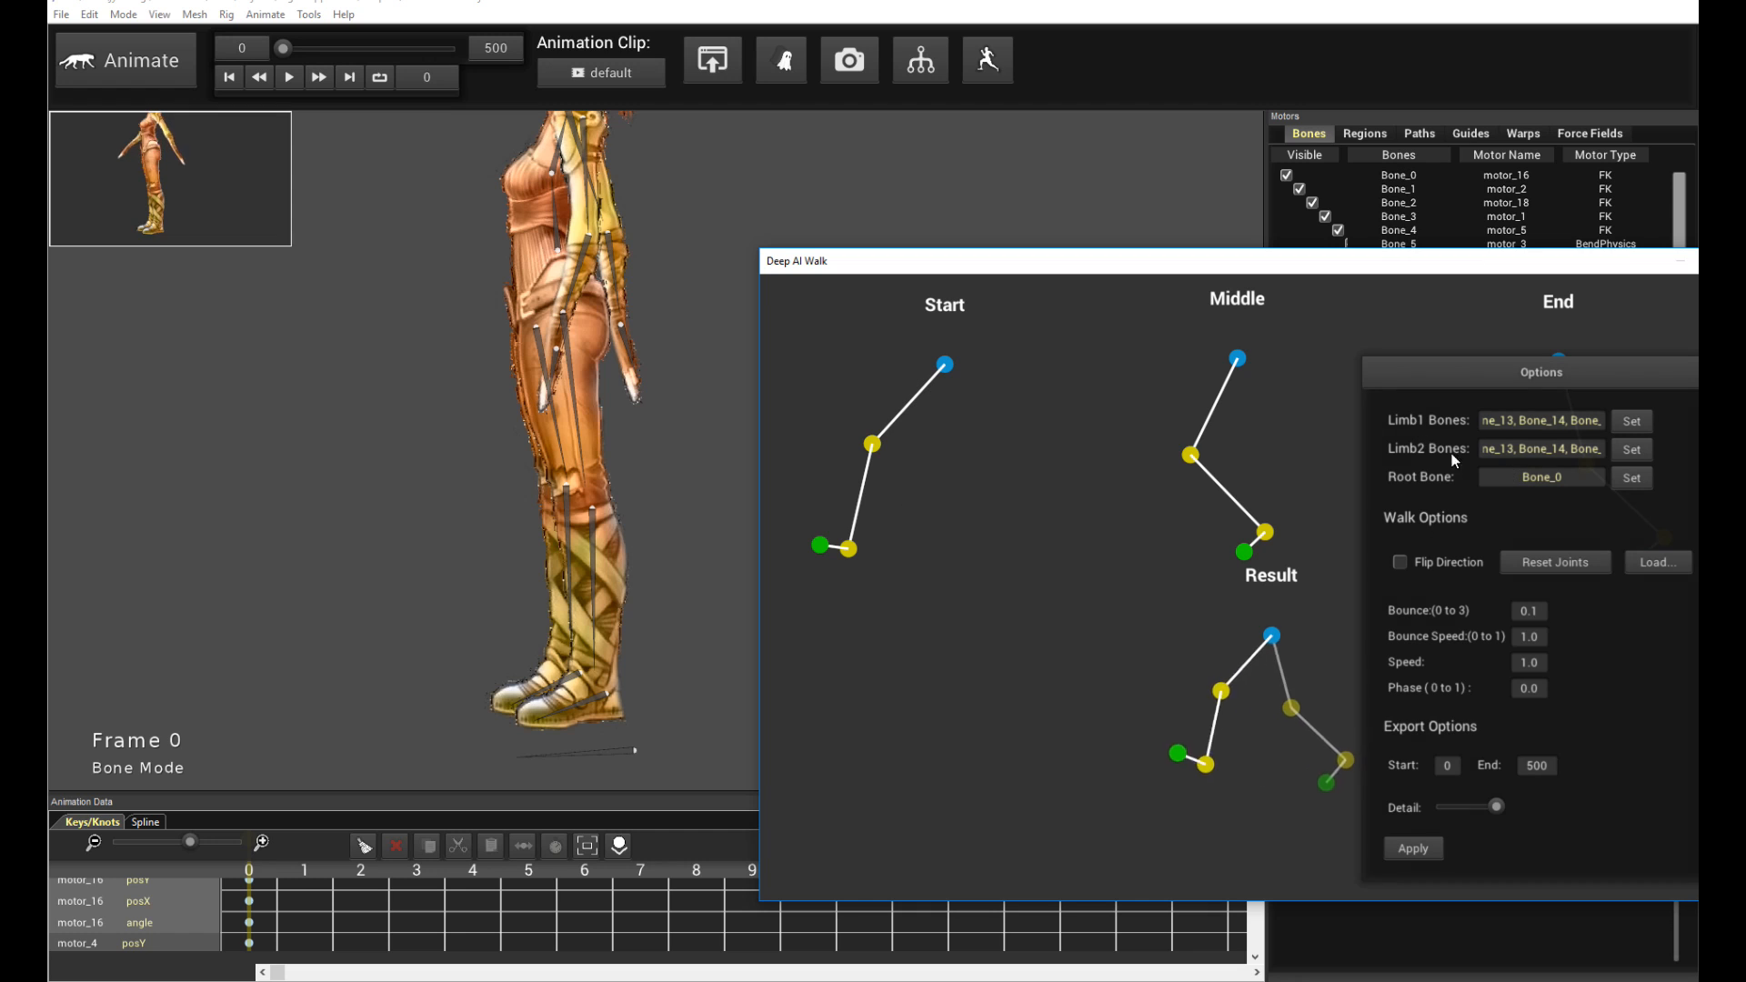
left_click(633, 683)
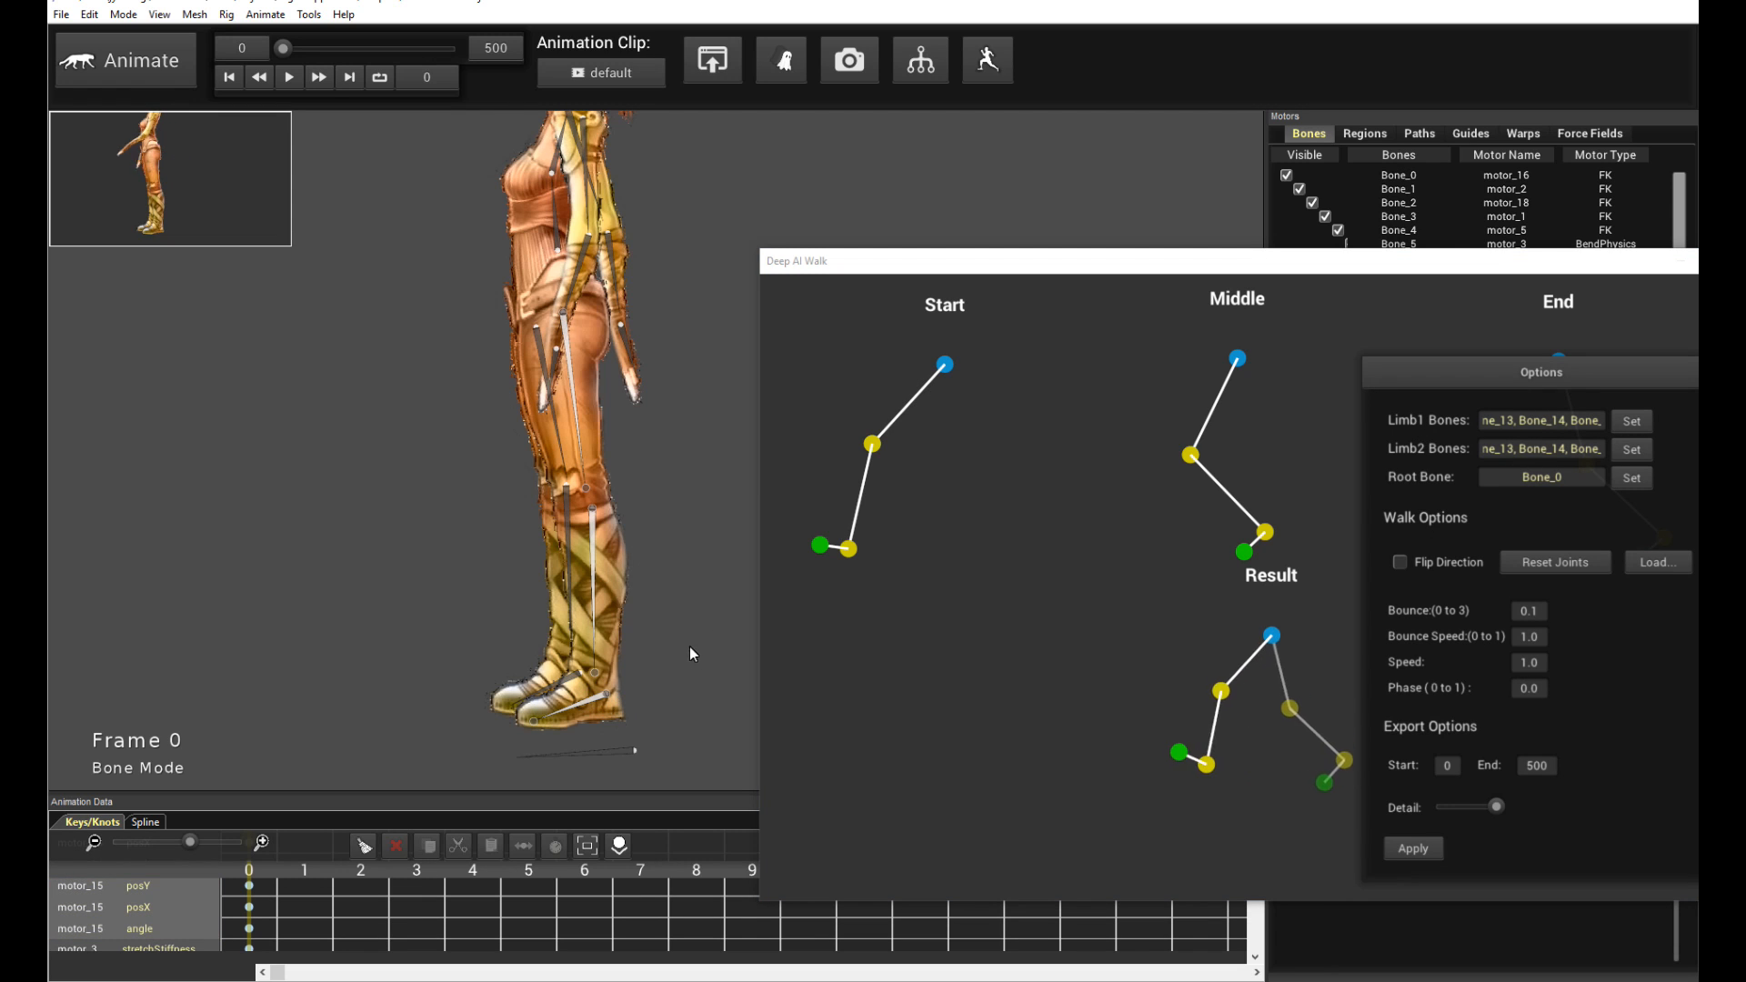
left_click(550, 687)
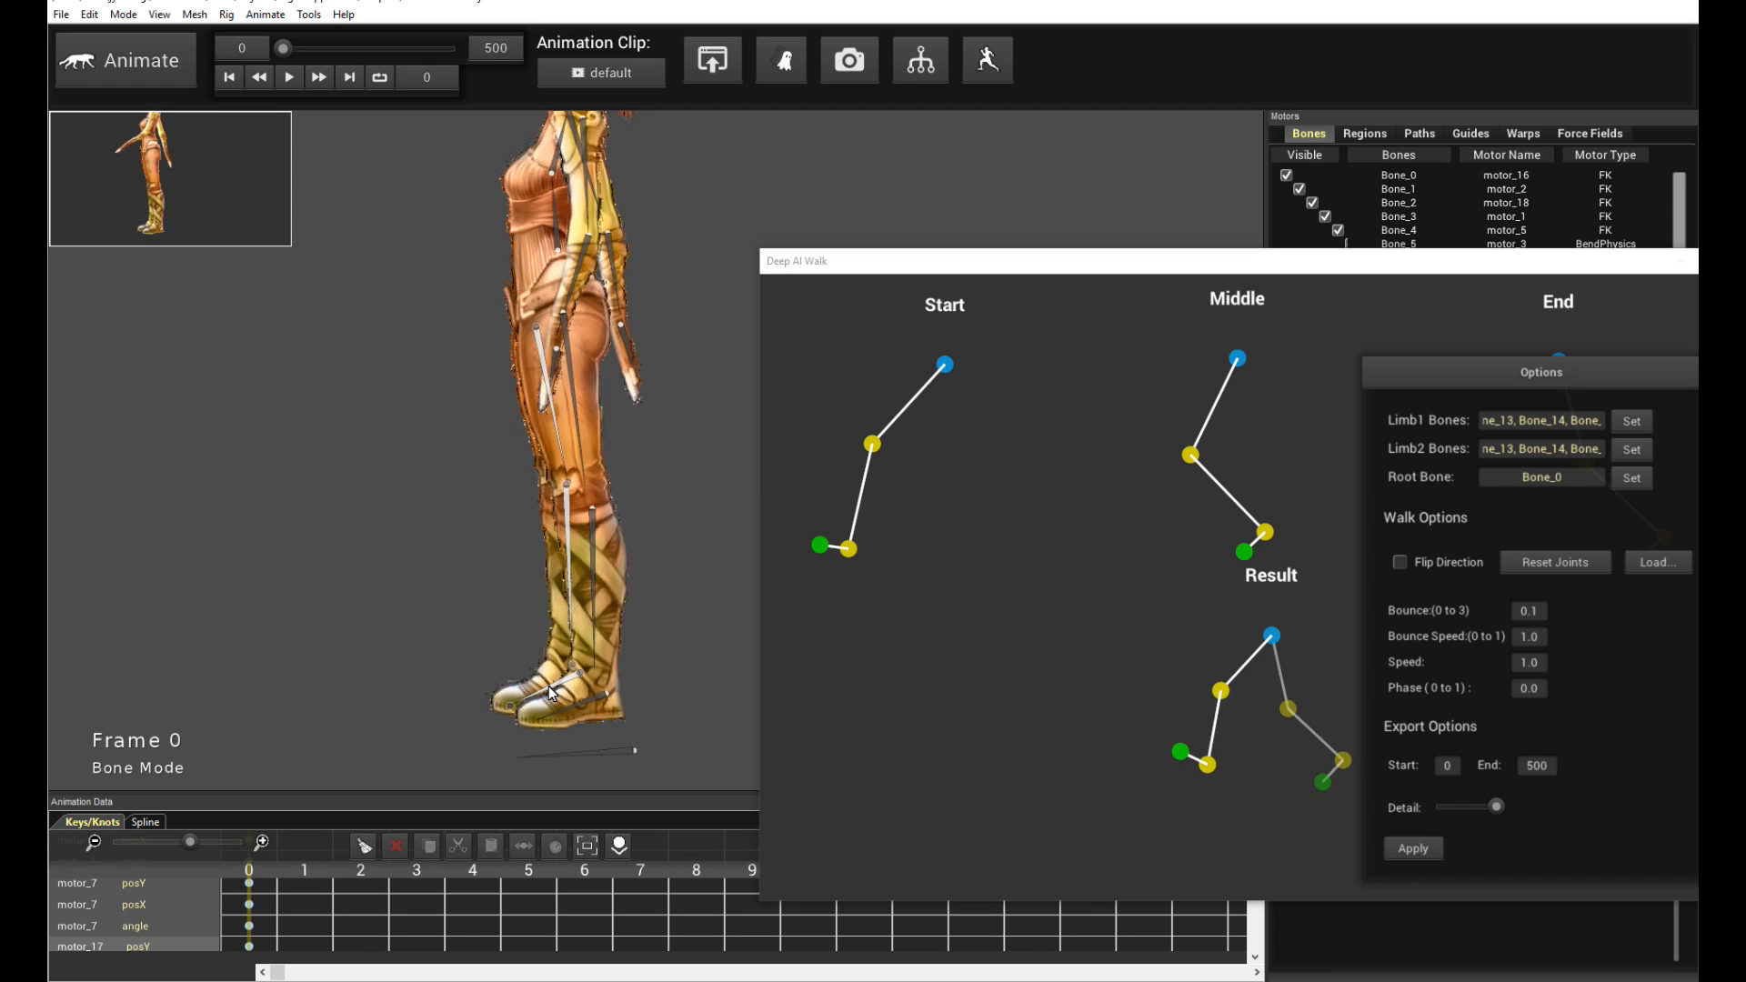
left_click(574, 758)
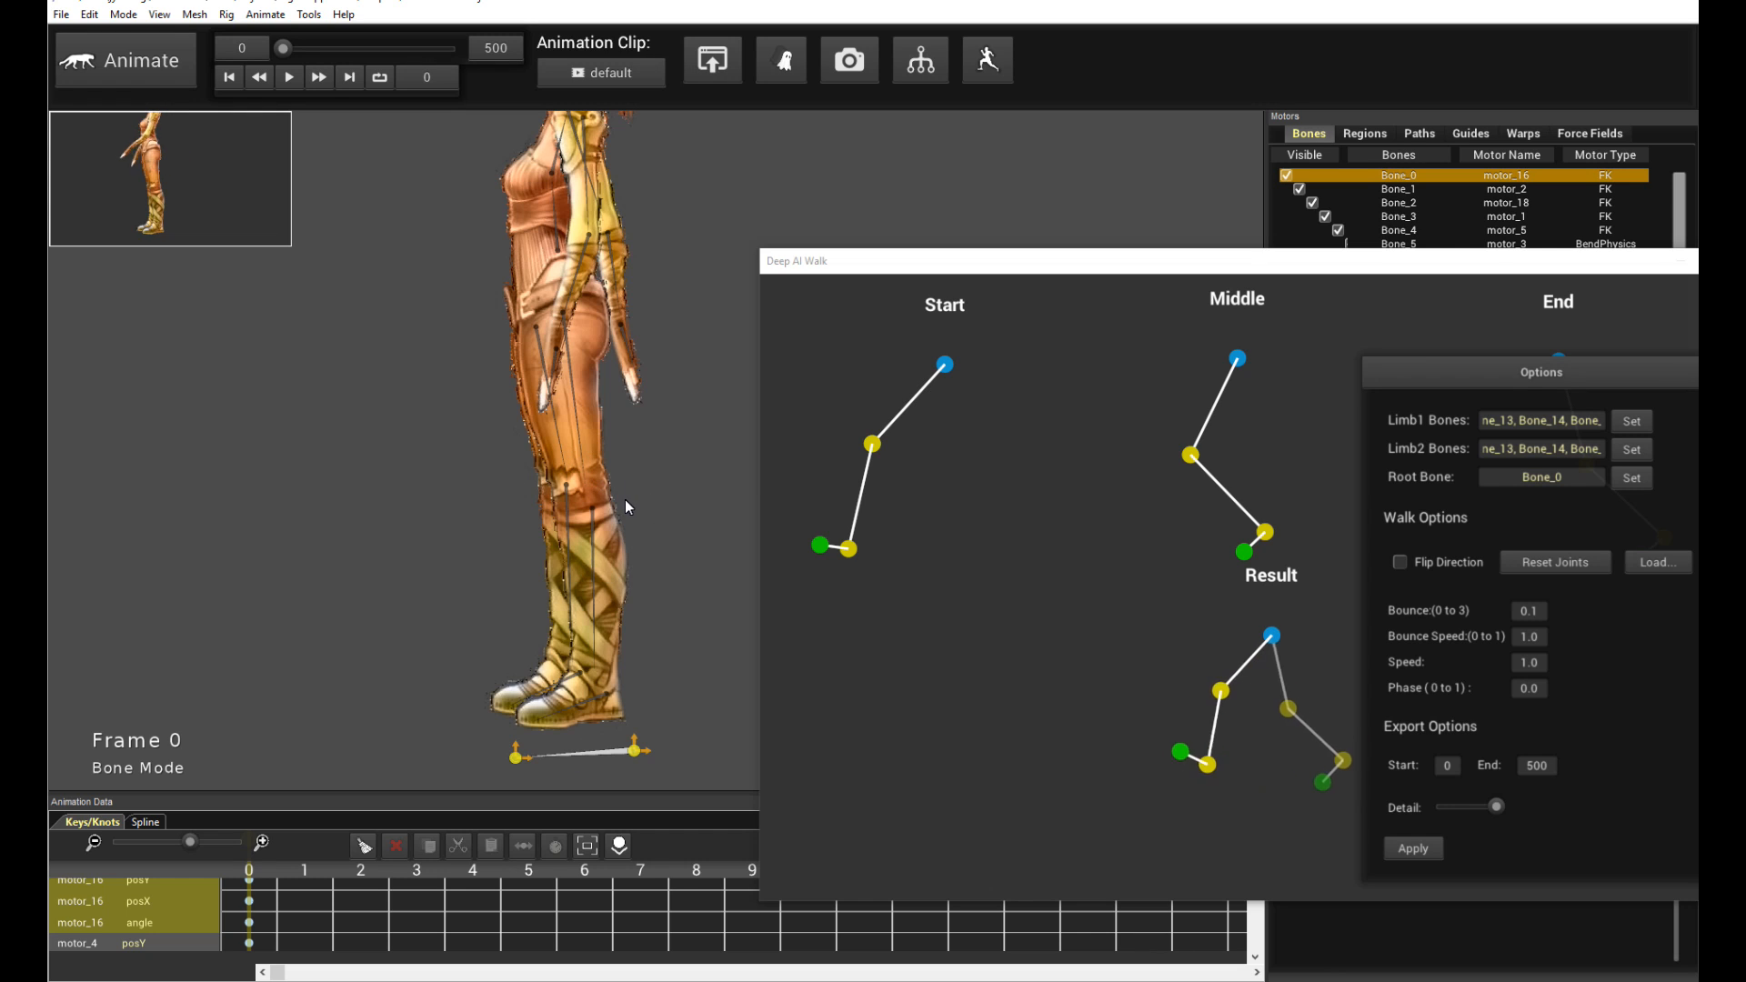
left_click(906, 286)
left_click(559, 540)
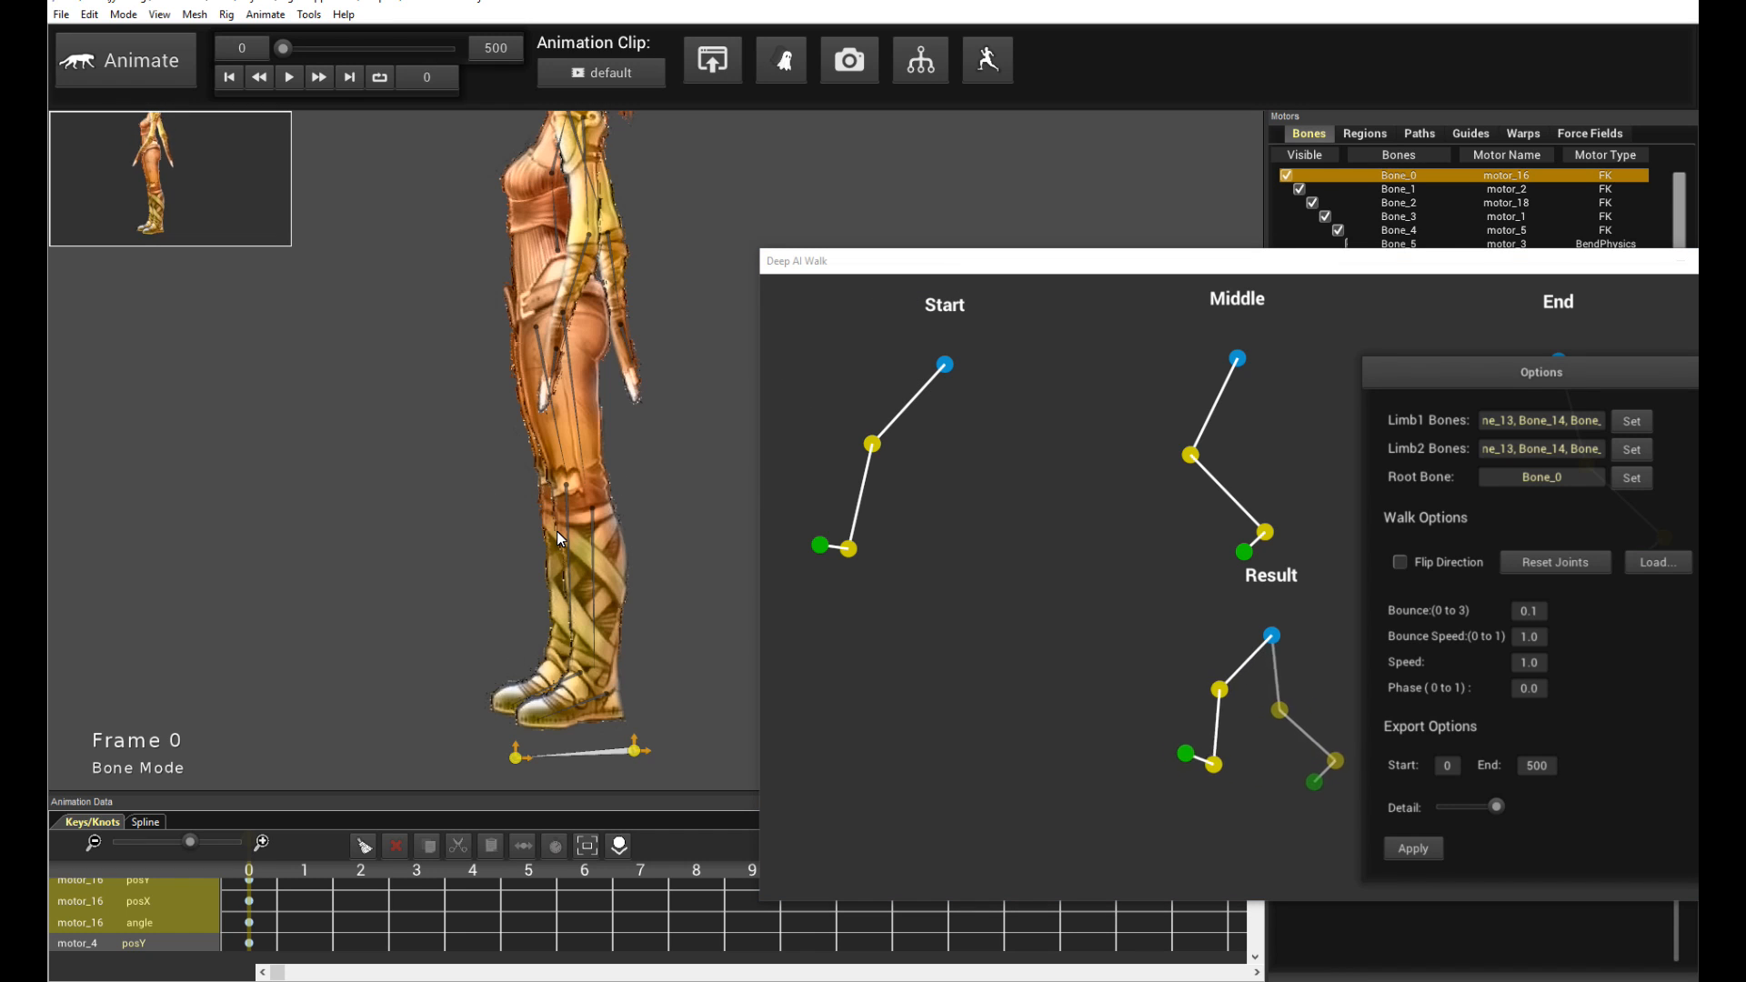
left_click(936, 546)
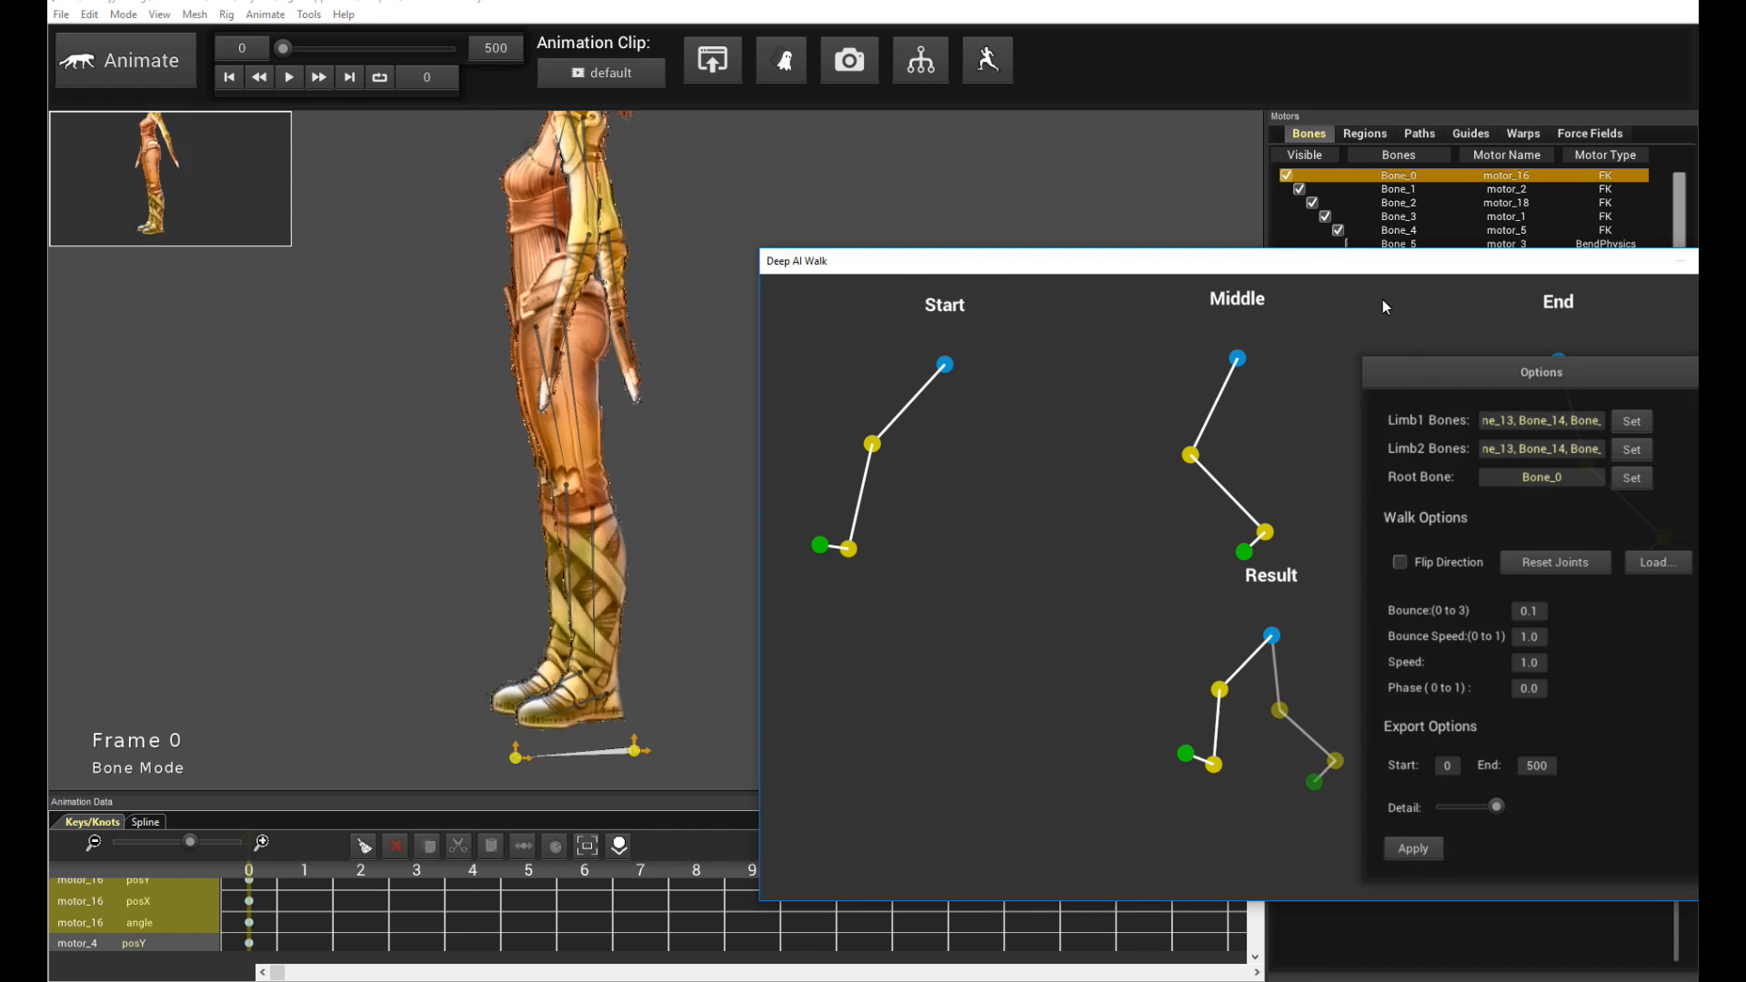
- Apply the Deep AI Walk settings to generate the walk and play back the animation
left_click_drag(1410, 269, 1386, 238)
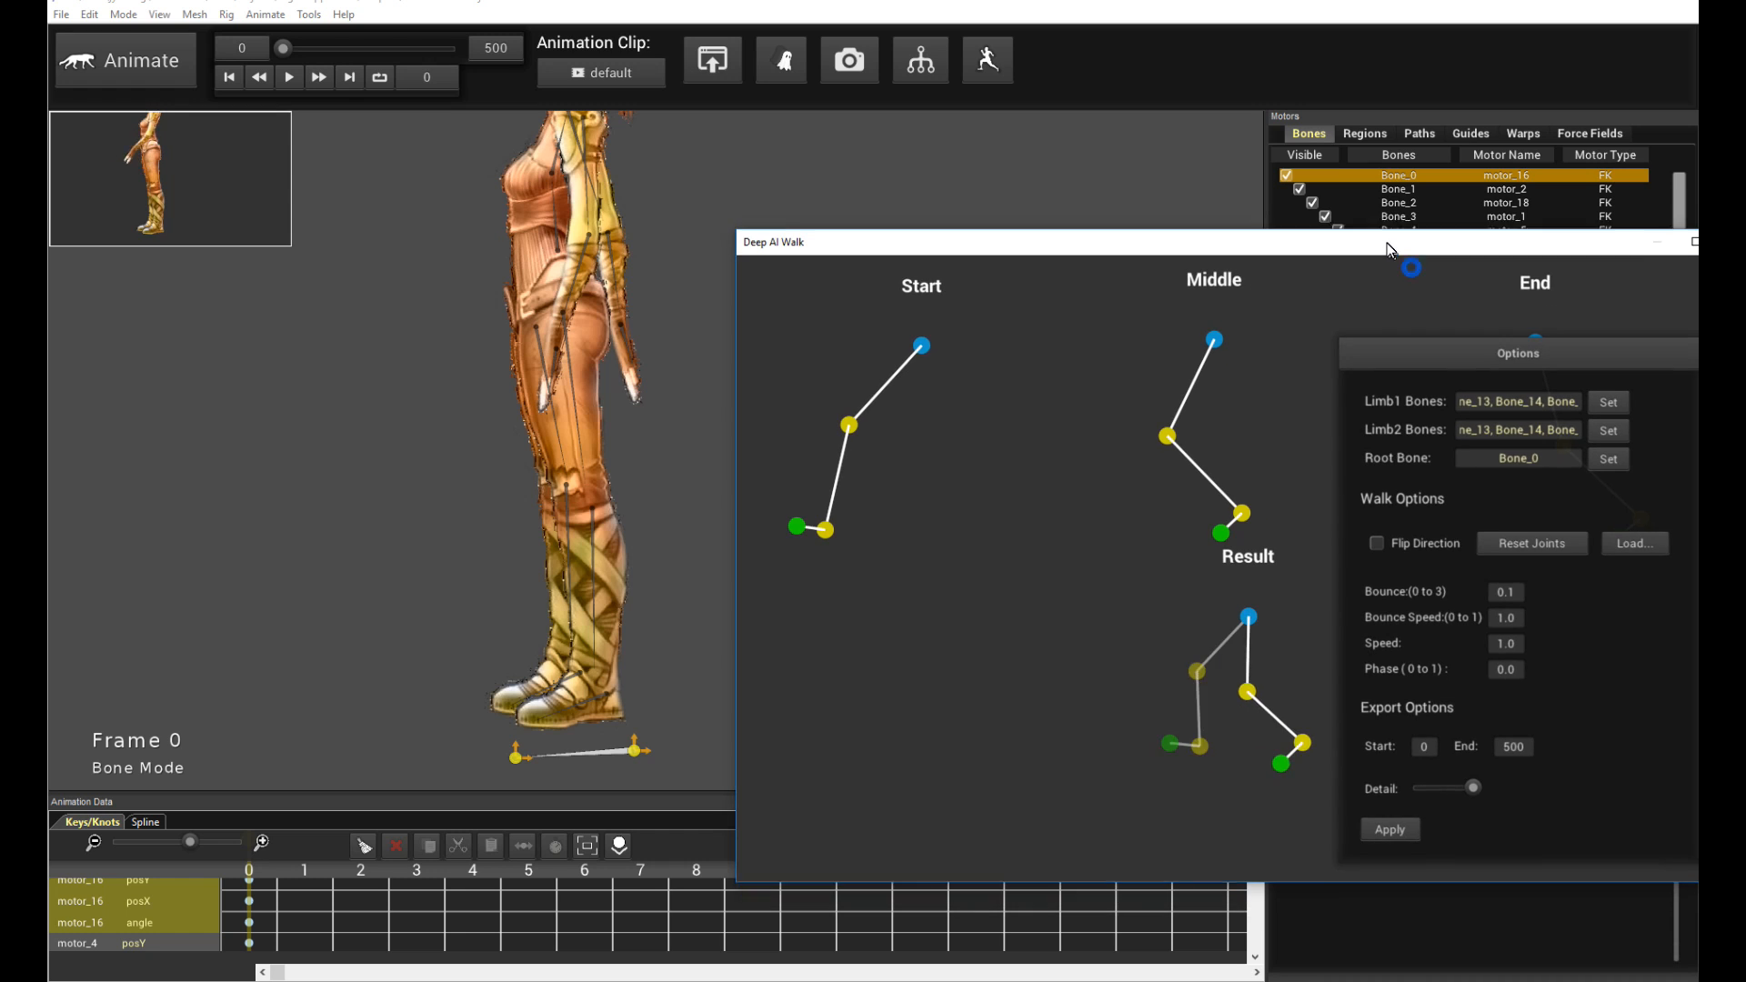
left_click(1395, 816)
left_click(241, 430)
scroll(263, 427, "down", 3)
left_click_drag(328, 390, 320, 414)
key("space")
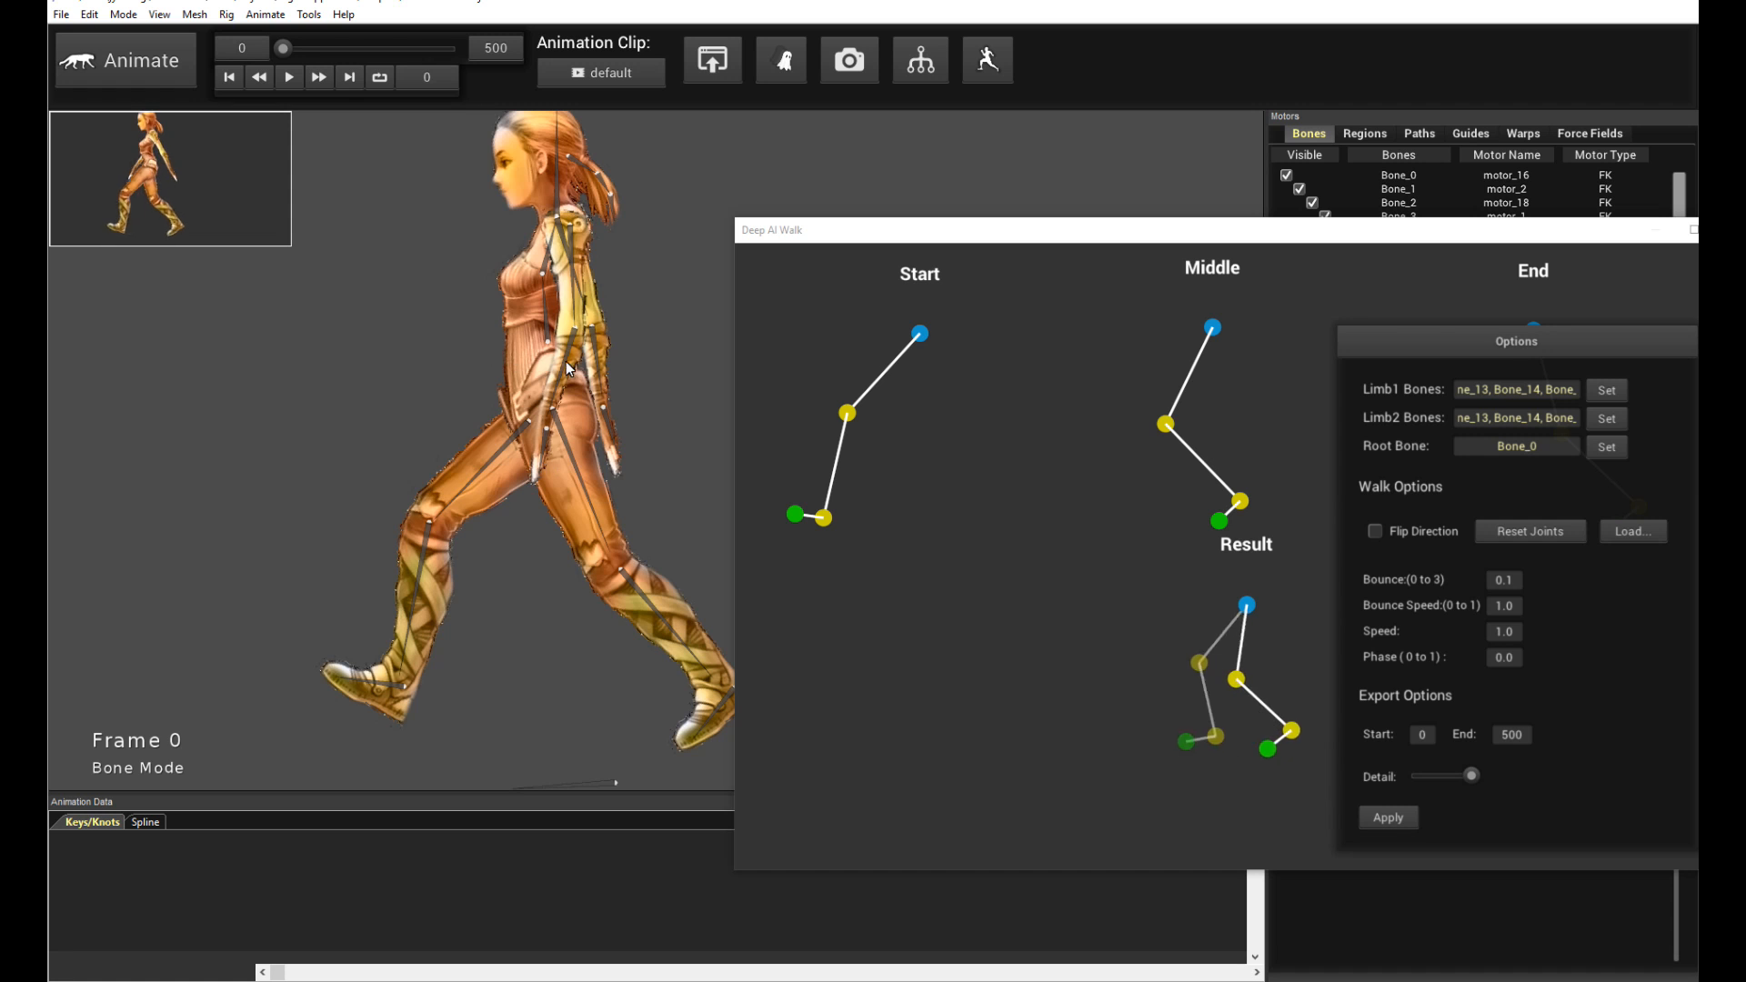
key("space")
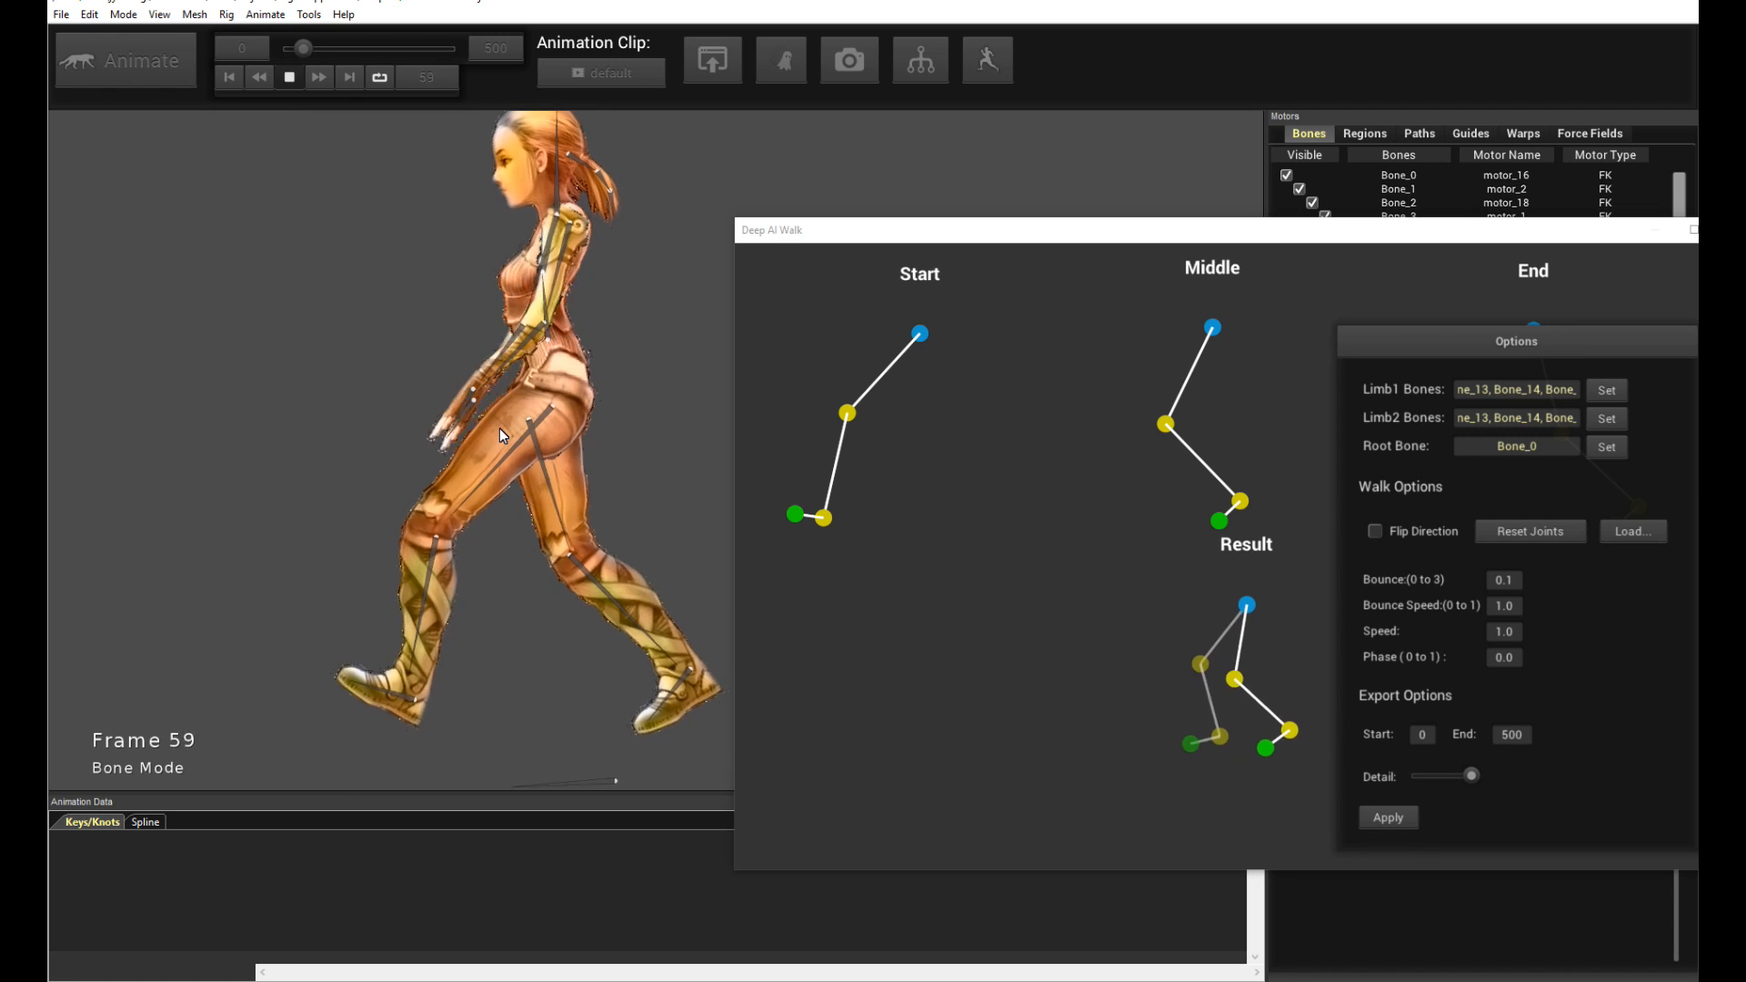
key("space")
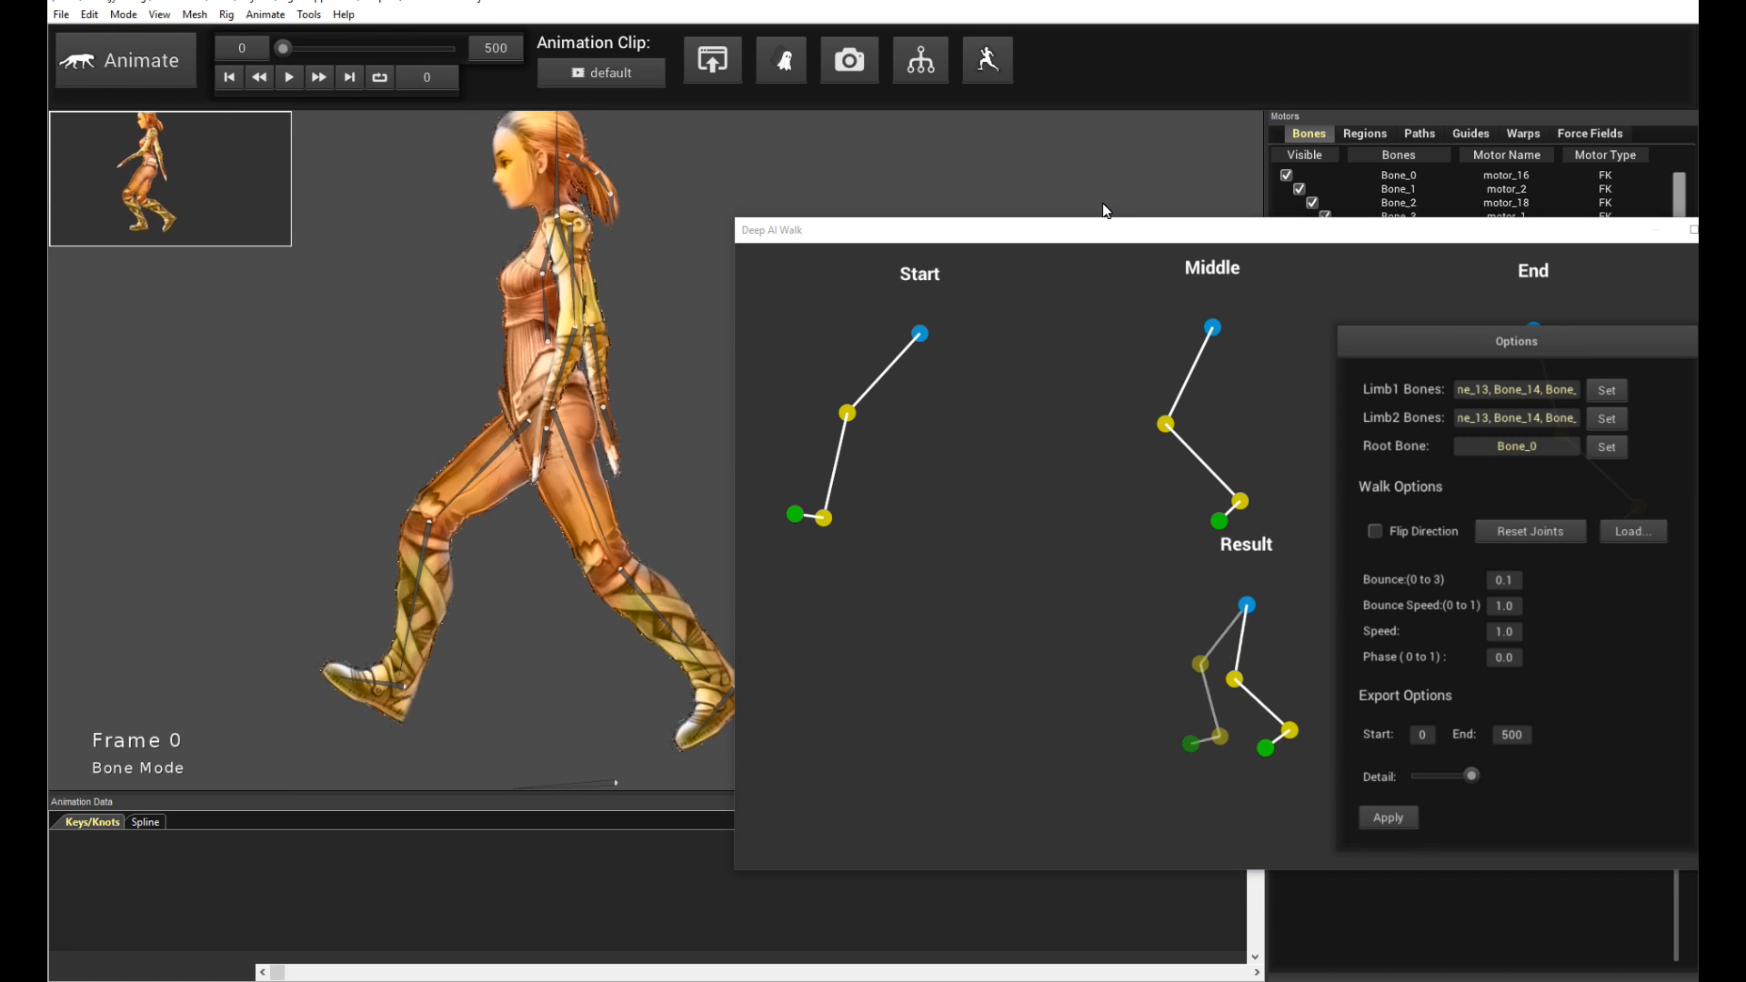
- Enlarge the Deep AI Walk window and adjust the Start pose's knee and ankle joints
left_click_drag(735, 219, 634, 34)
left_click_drag(1458, 147, 1533, 357)
left_click_drag(761, 286, 786, 303)
left_click_drag(735, 429, 739, 430)
left_click_drag(785, 304, 790, 305)
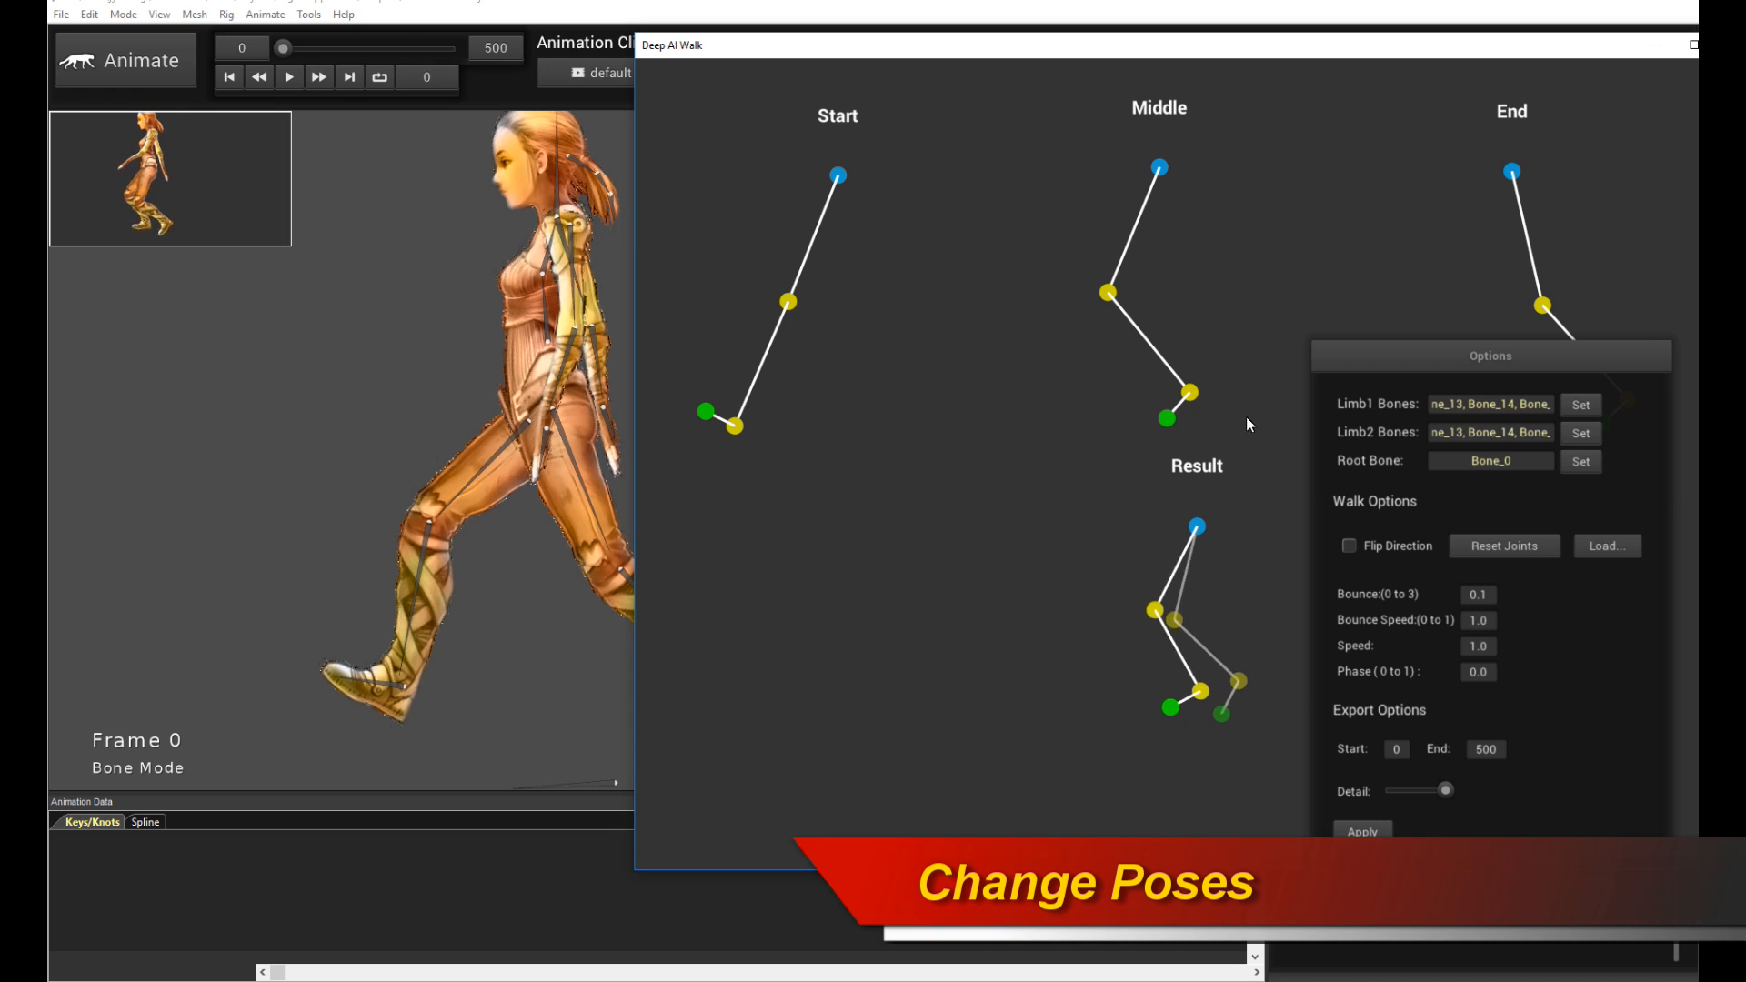
- Nudge the Middle pose's knee and ankle and the End pose's knee slightly forward
left_click_drag(1117, 300, 1151, 309)
left_click_drag(1179, 417, 1193, 448)
left_click_drag(1482, 357, 840, 342)
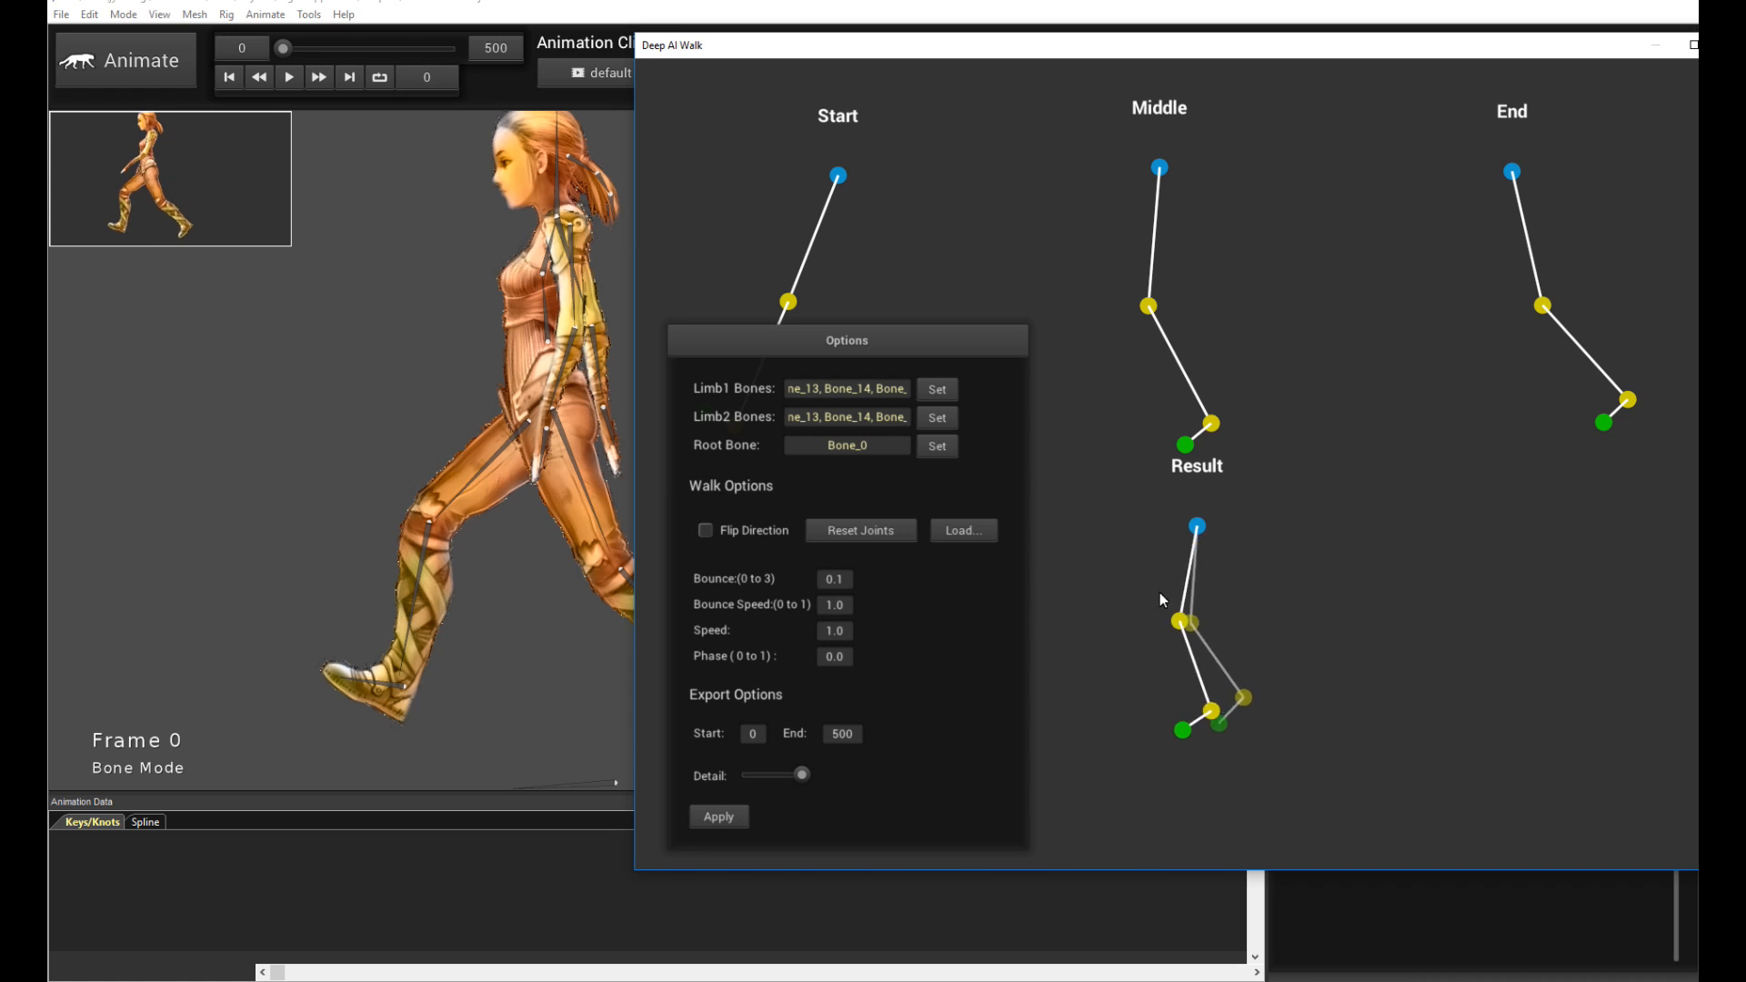
left_click_drag(1544, 307, 1576, 304)
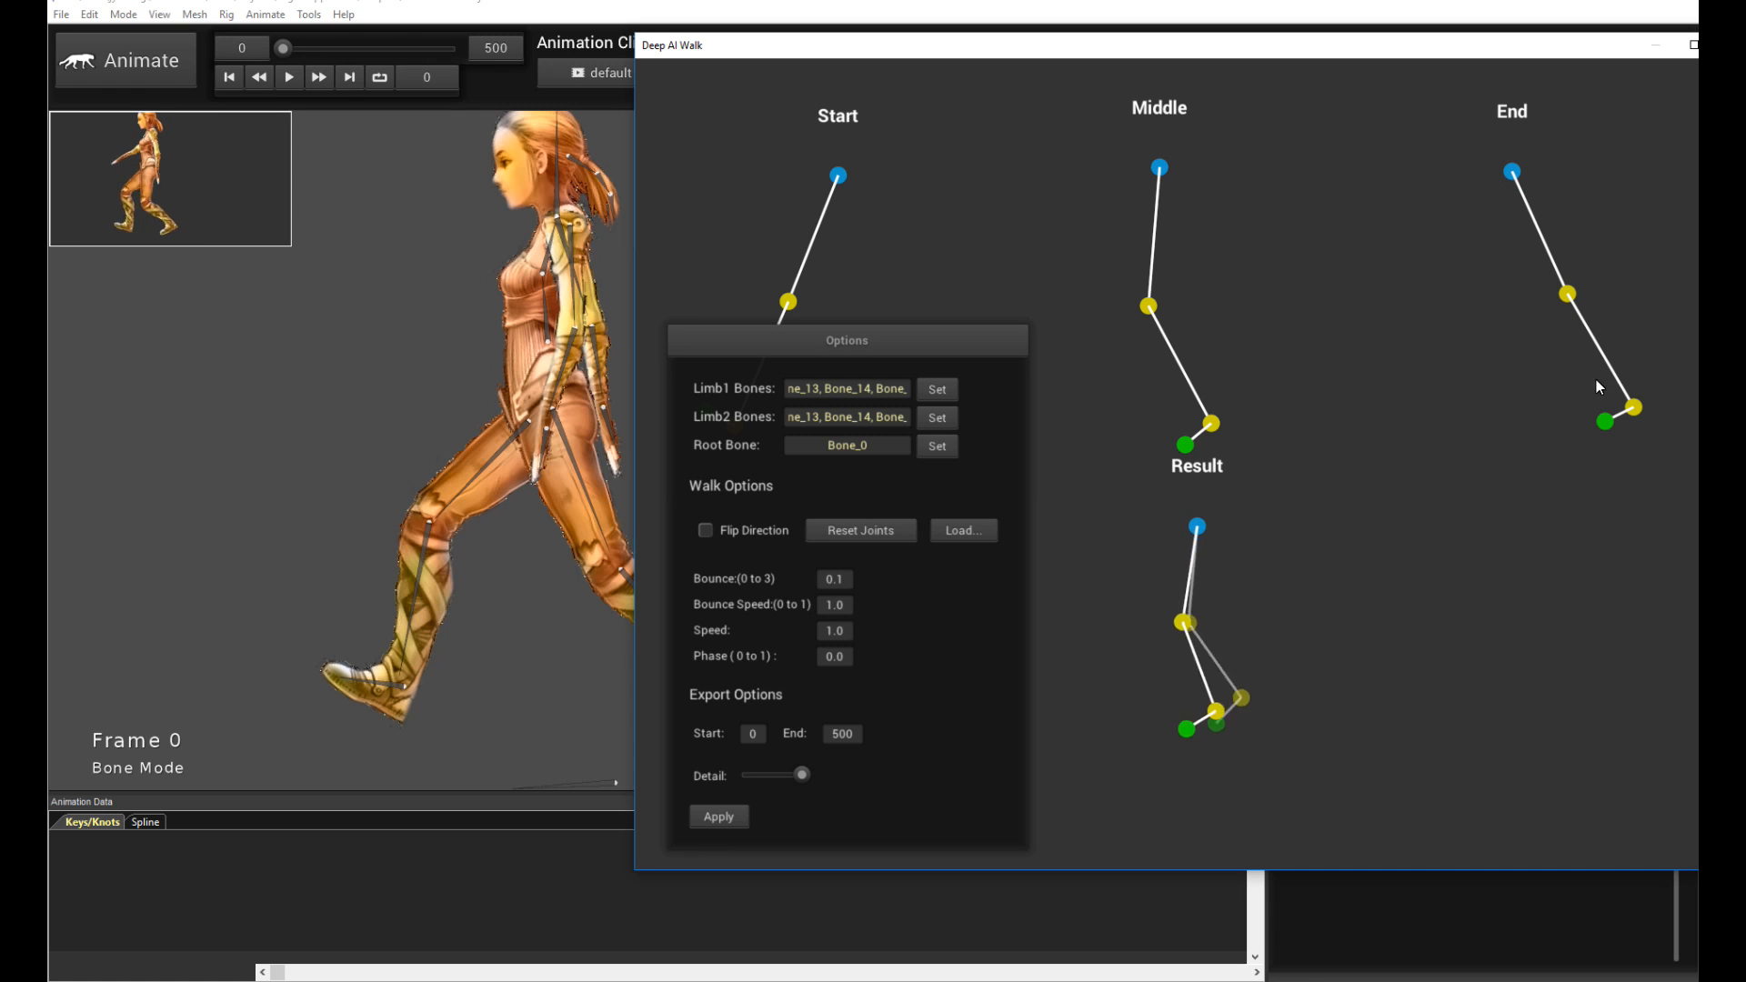
- Apply the adjusted poses and play back the resulting walk cycle
left_click_drag(853, 335, 1498, 271)
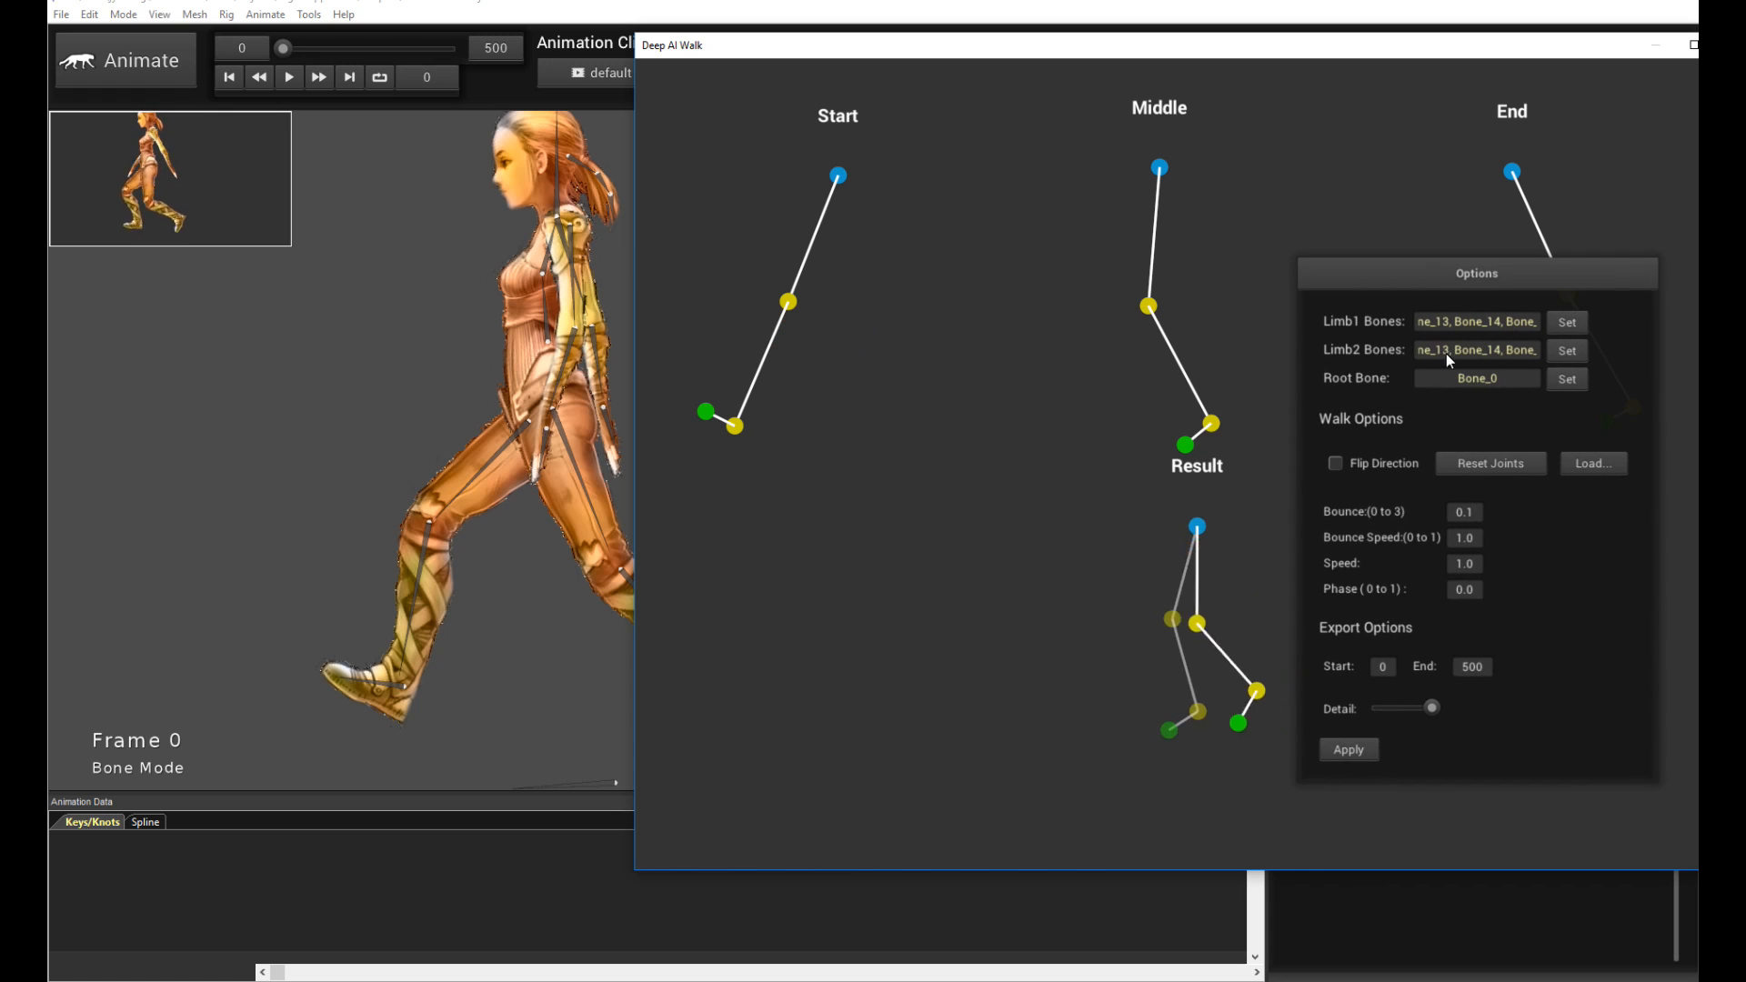
left_click(1349, 753)
left_click_drag(788, 37, 1102, 178)
key("space")
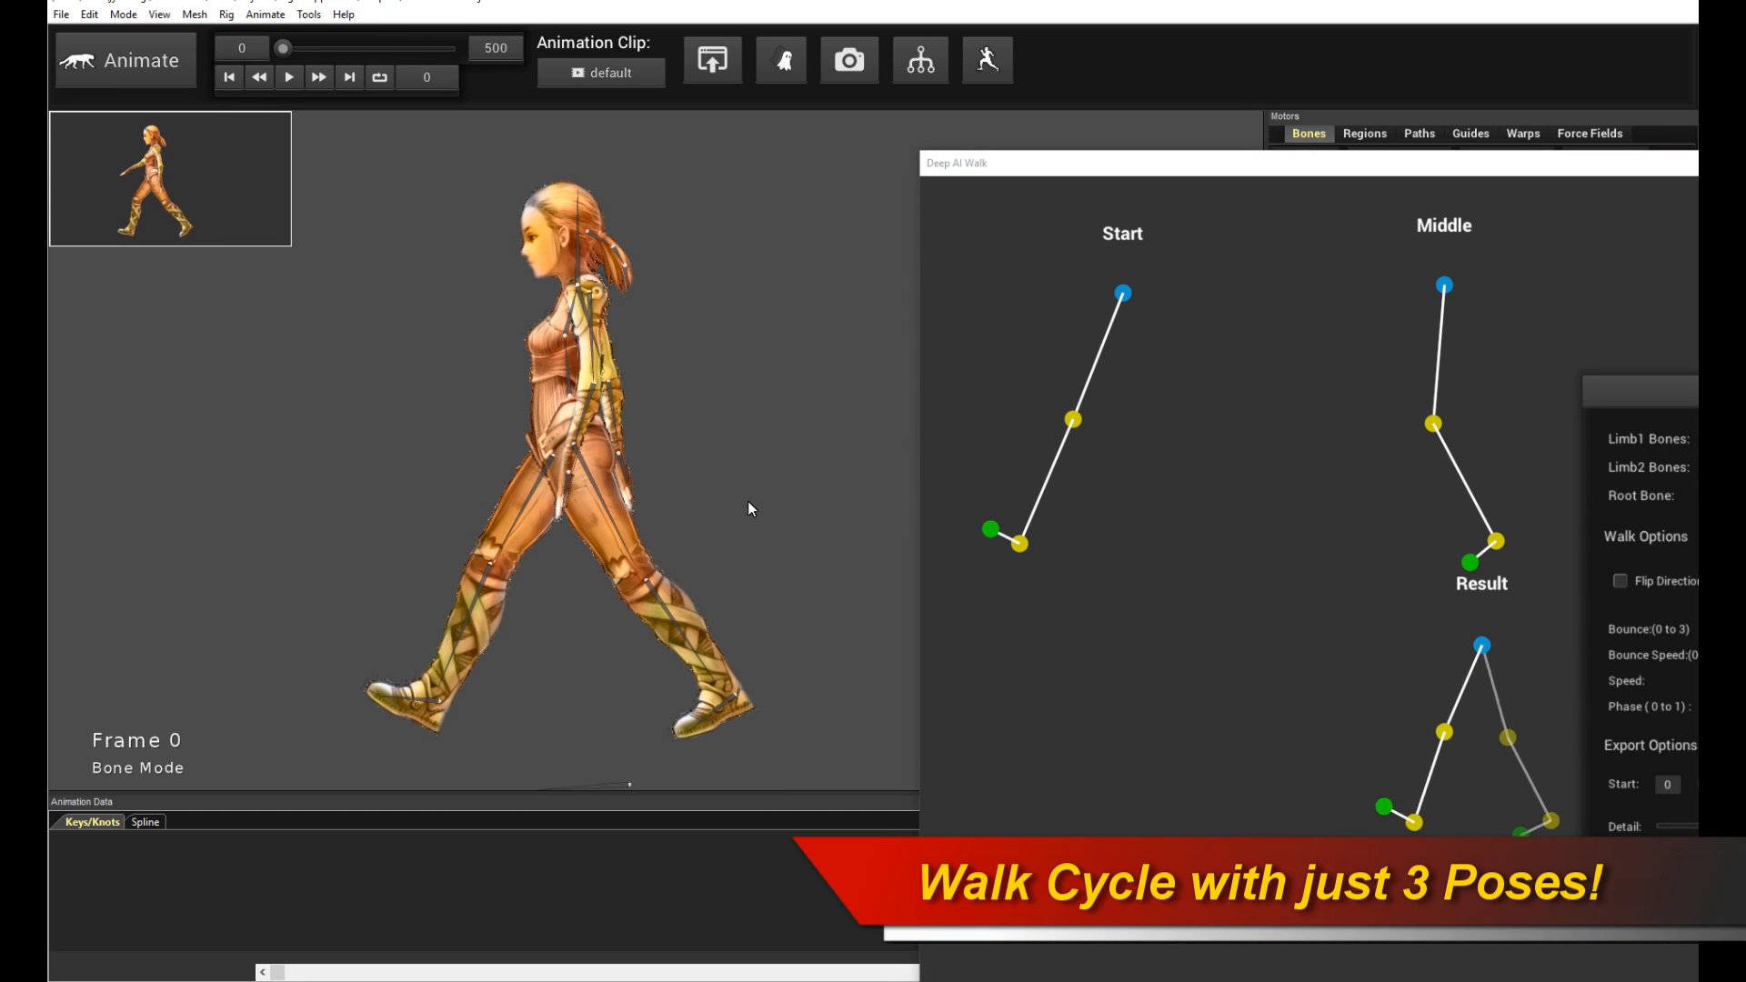
left_click_drag(1128, 163, 919, 127)
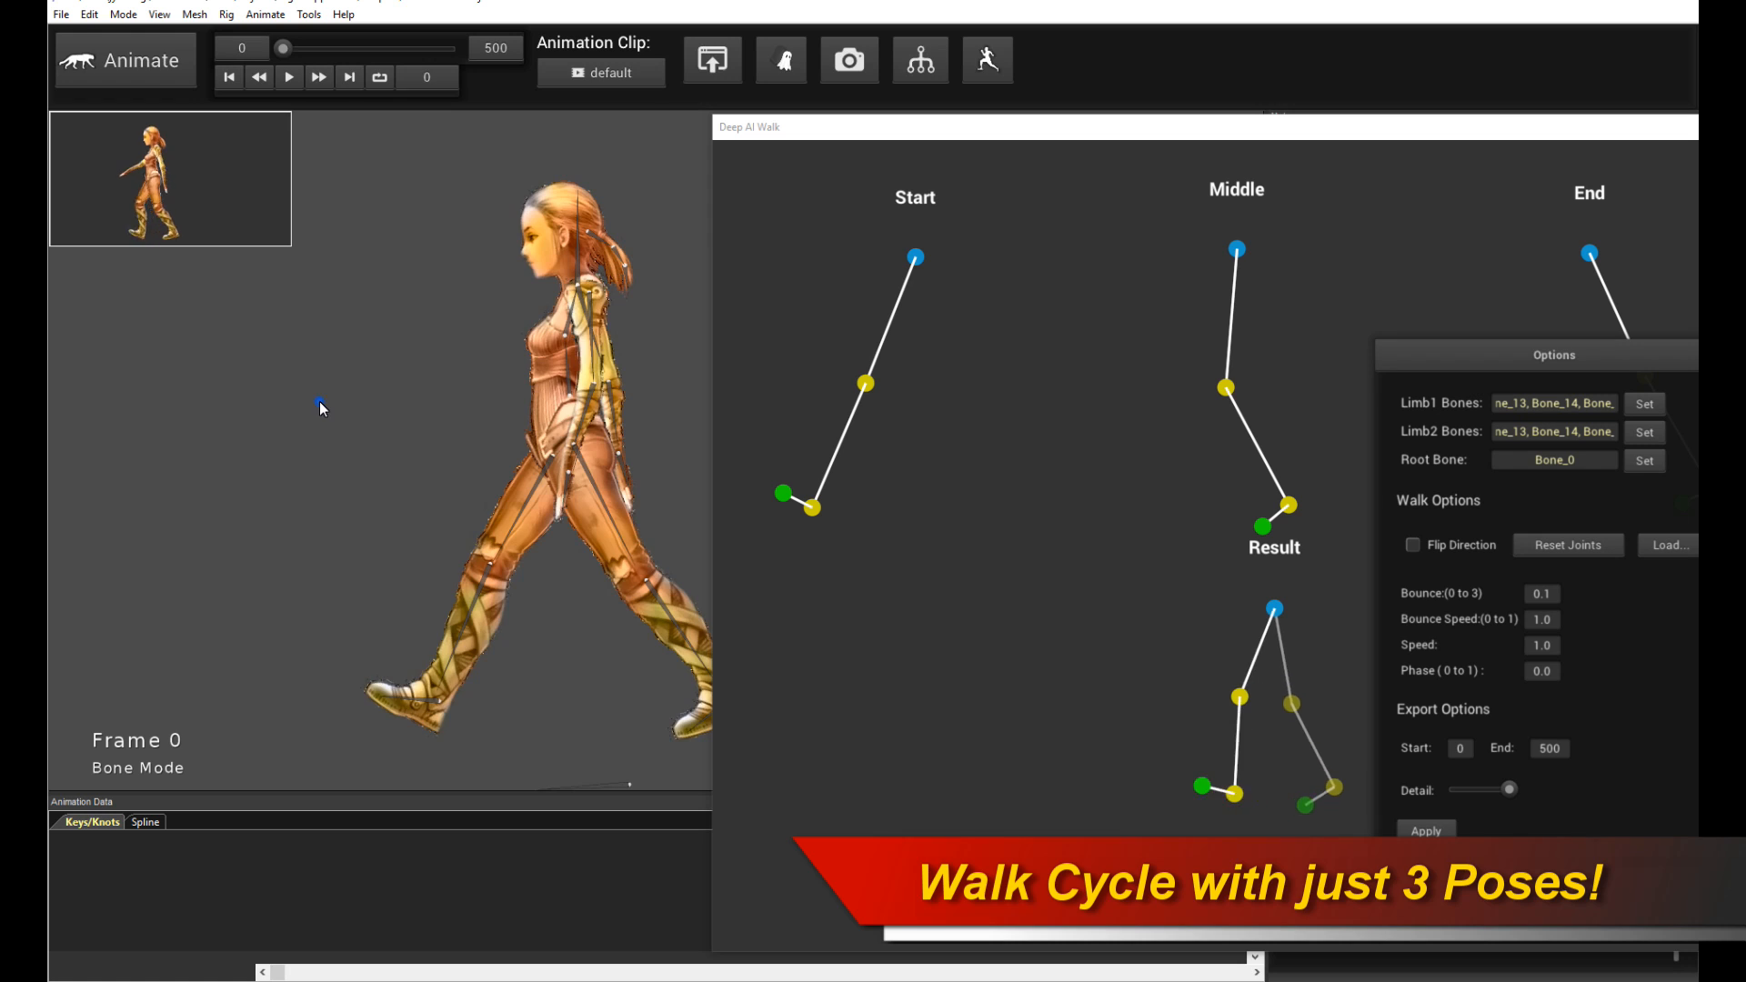
key("space")
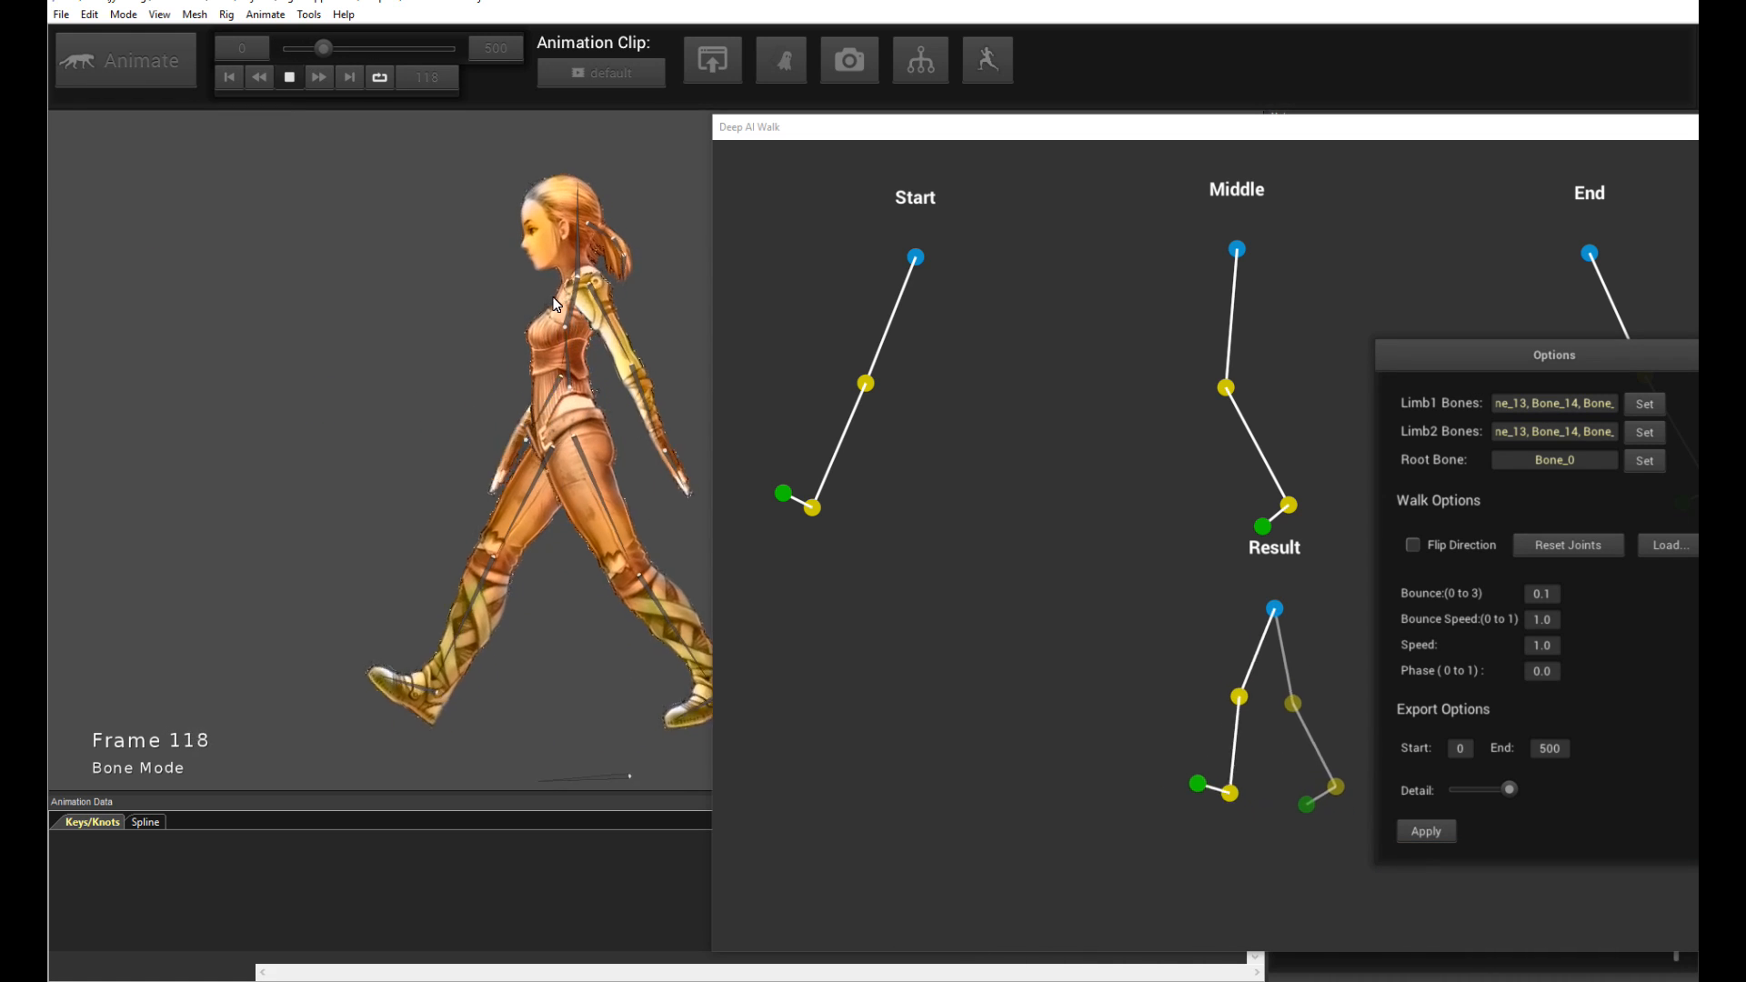
key("space")
- Set Bounce to 0.05 and apply the walk again
left_click(1546, 597)
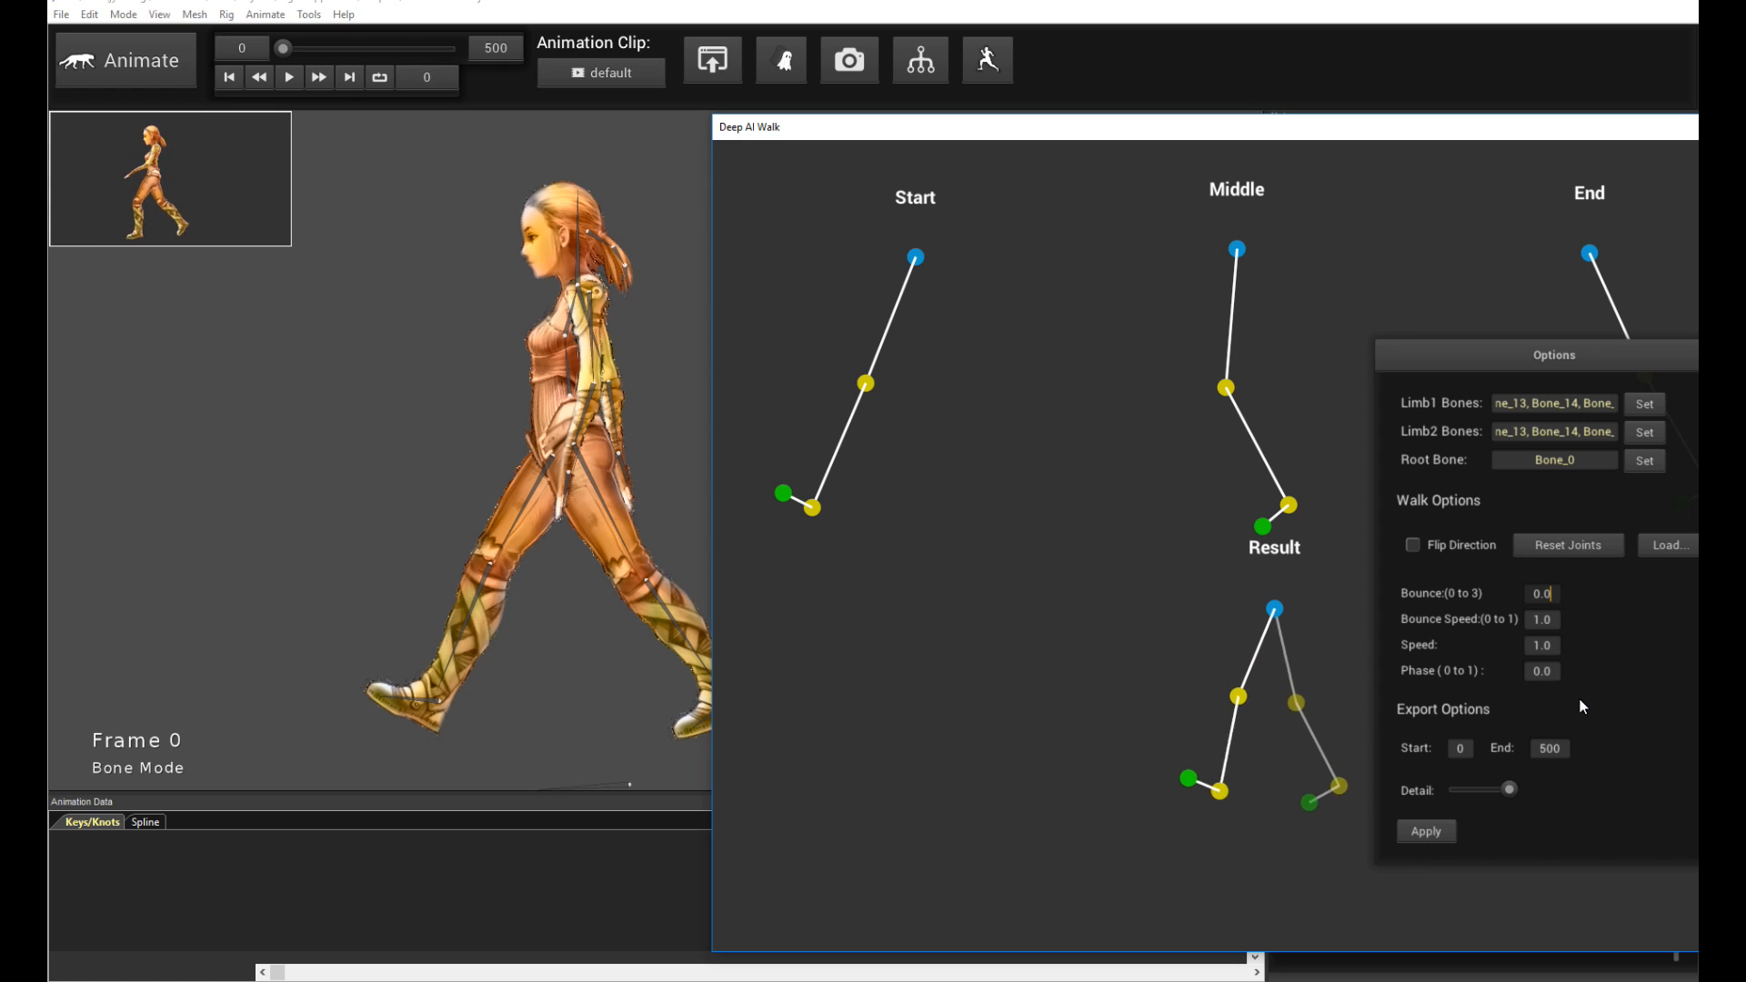
type("5")
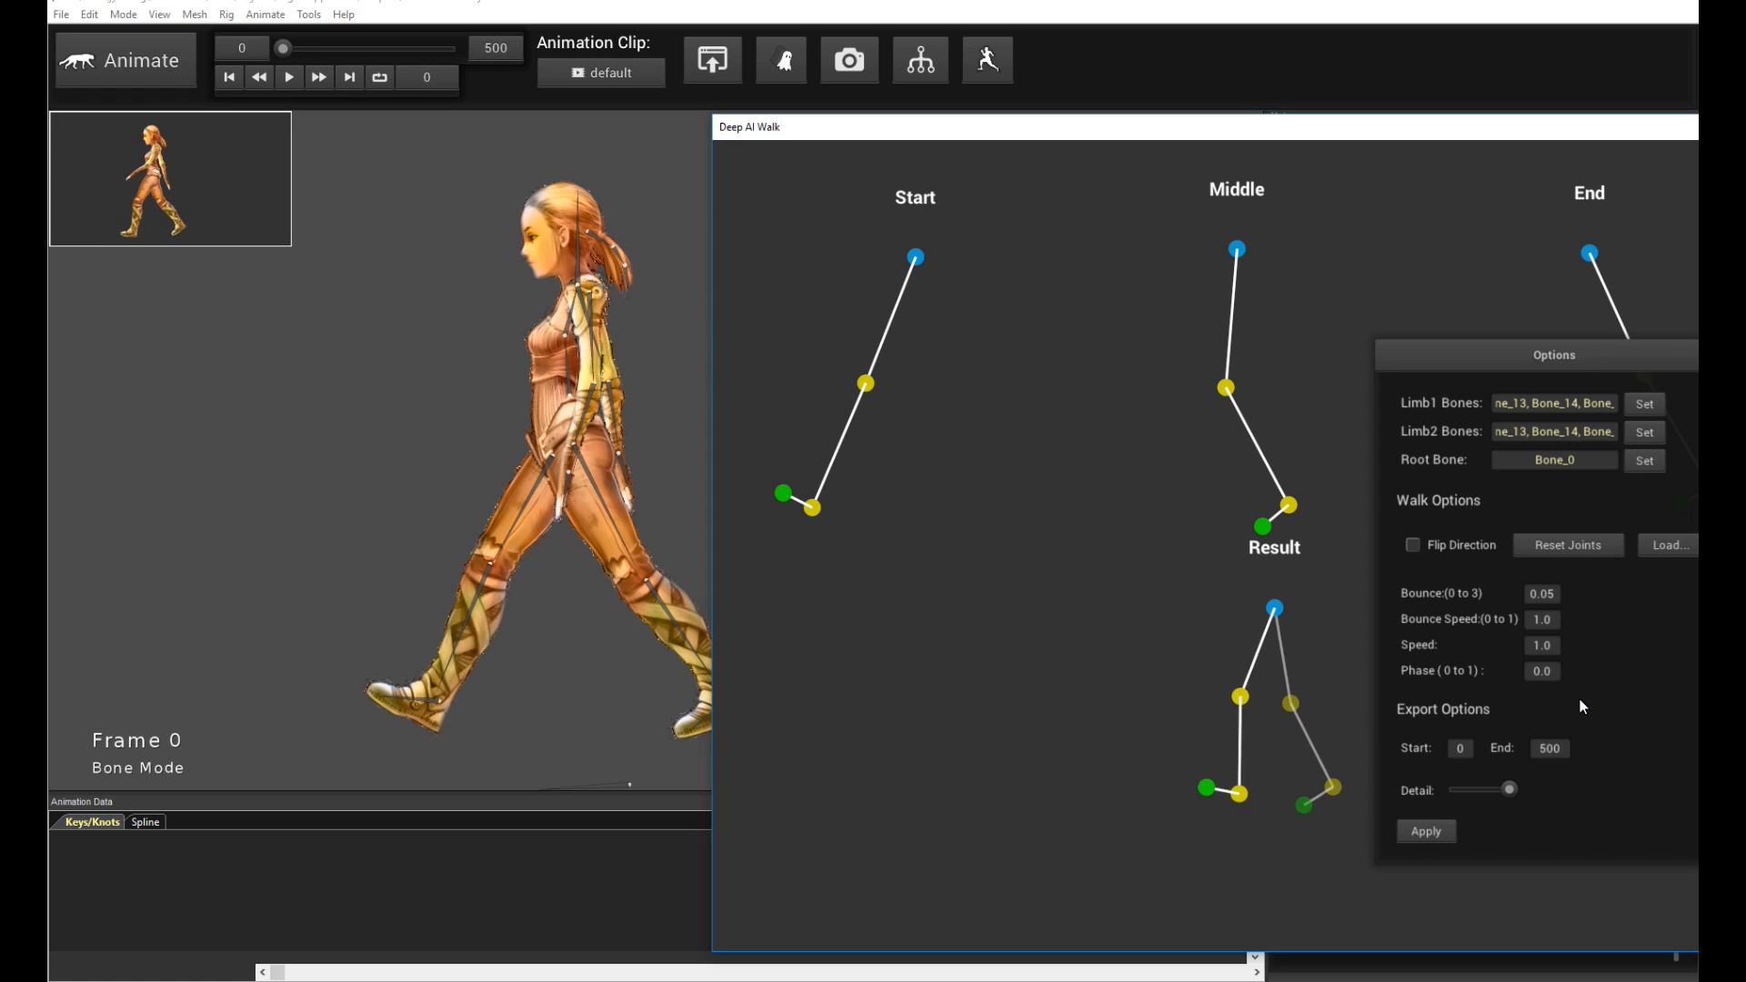
left_click(1438, 832)
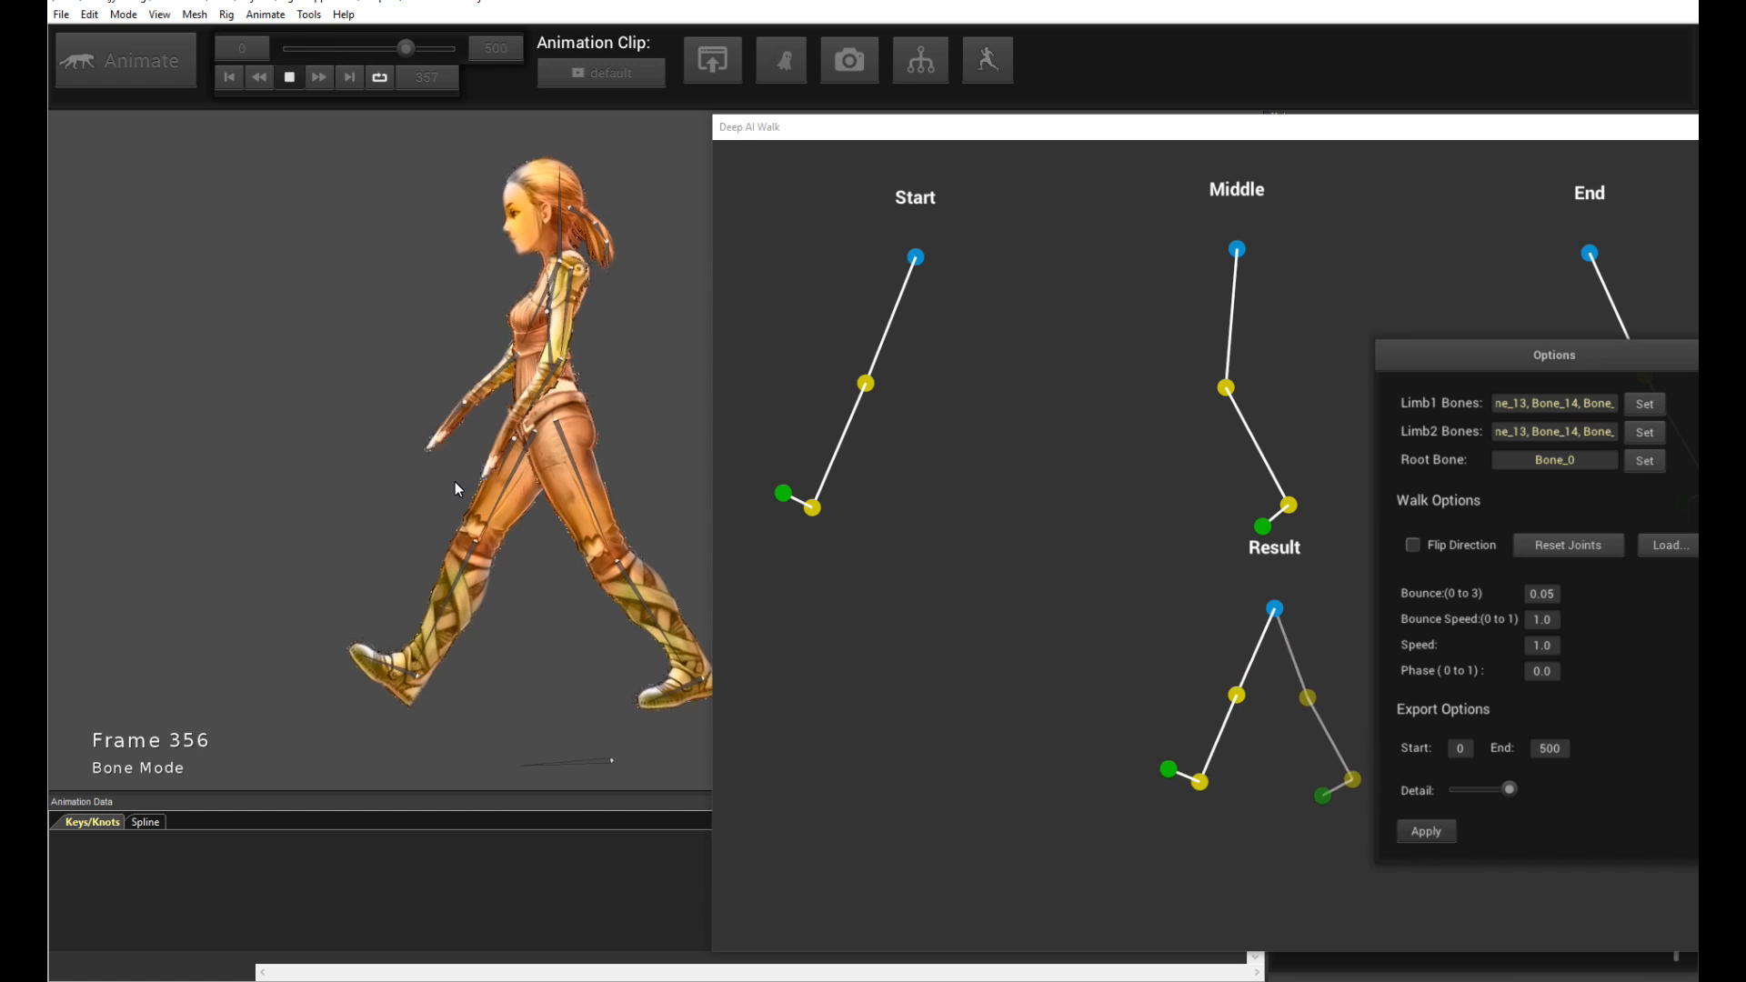
- Set Speed to 1.5 and apply the walk again
left_click(1315, 407)
double_click(1546, 651)
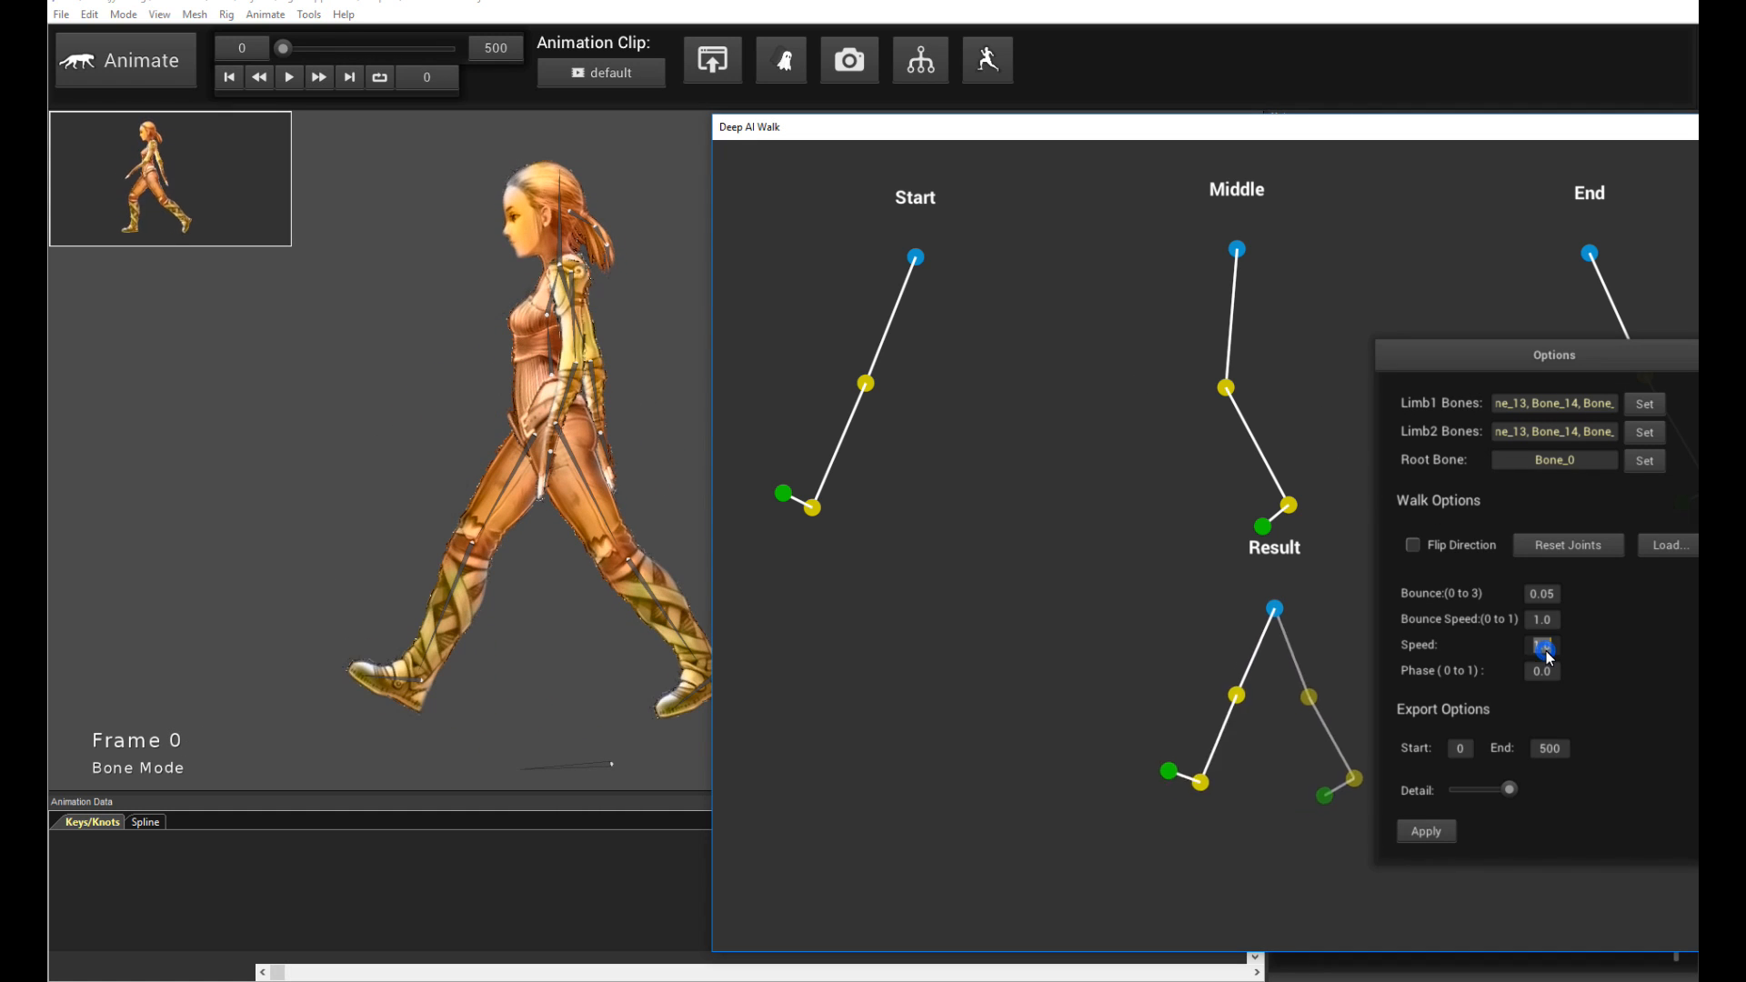
type("1.5")
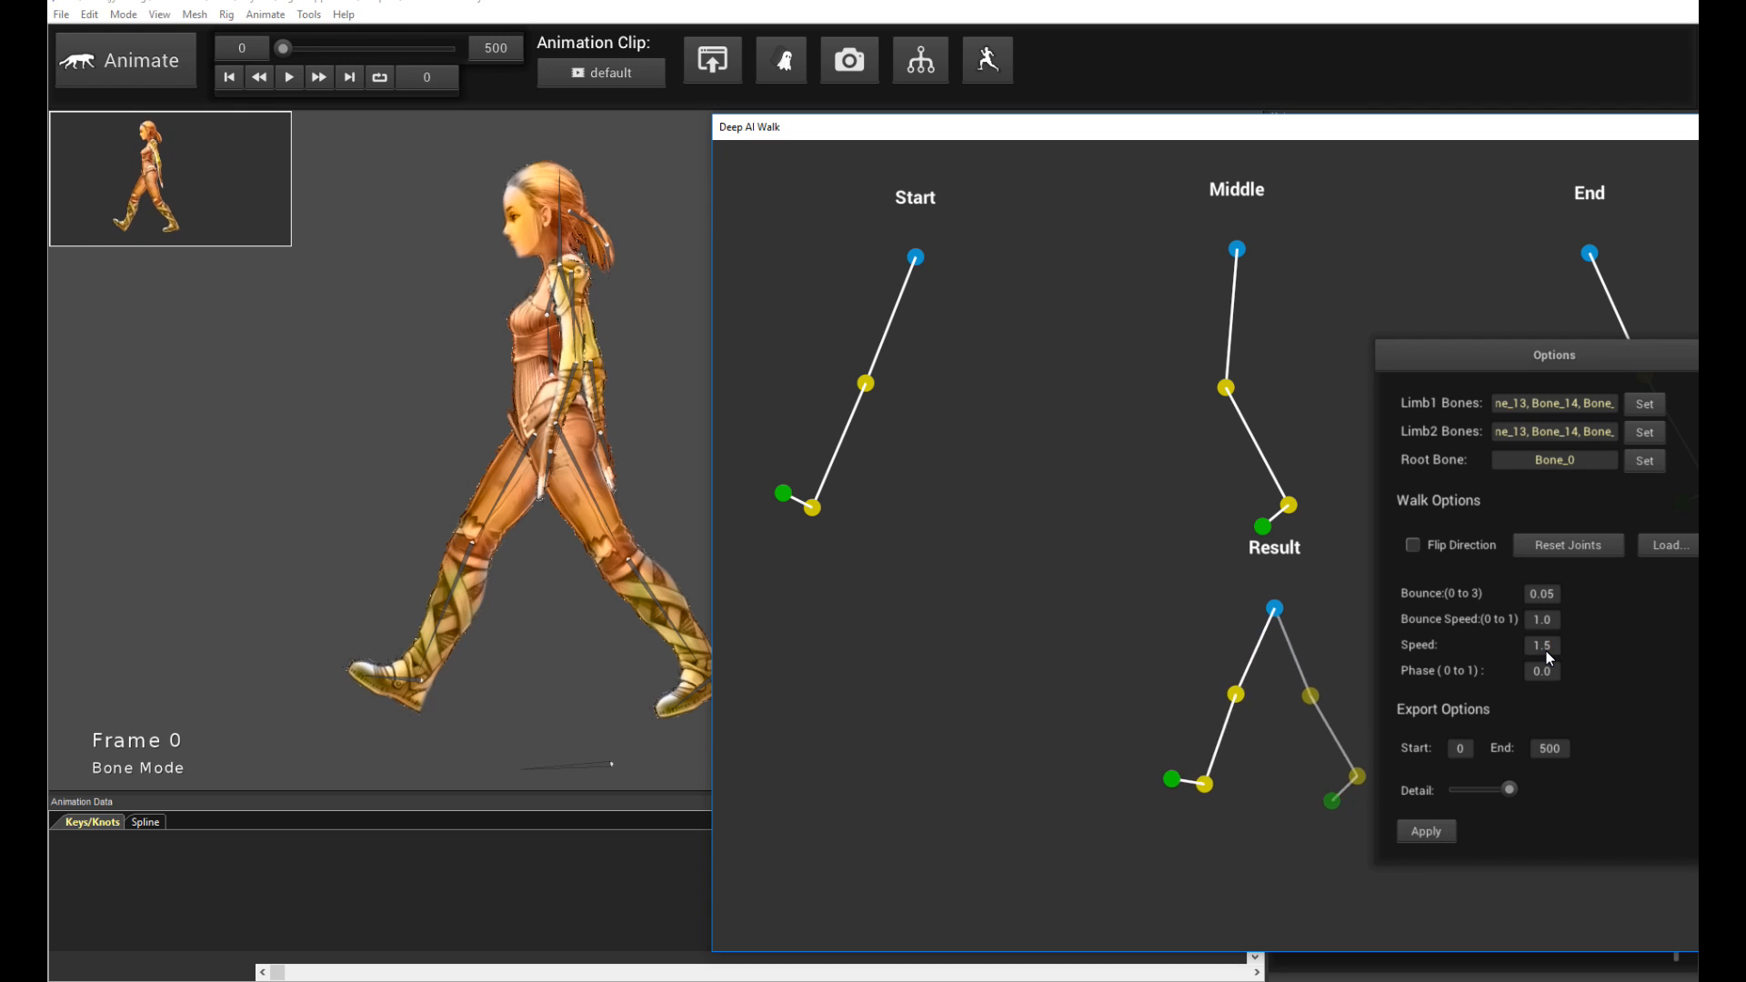
left_click(1426, 831)
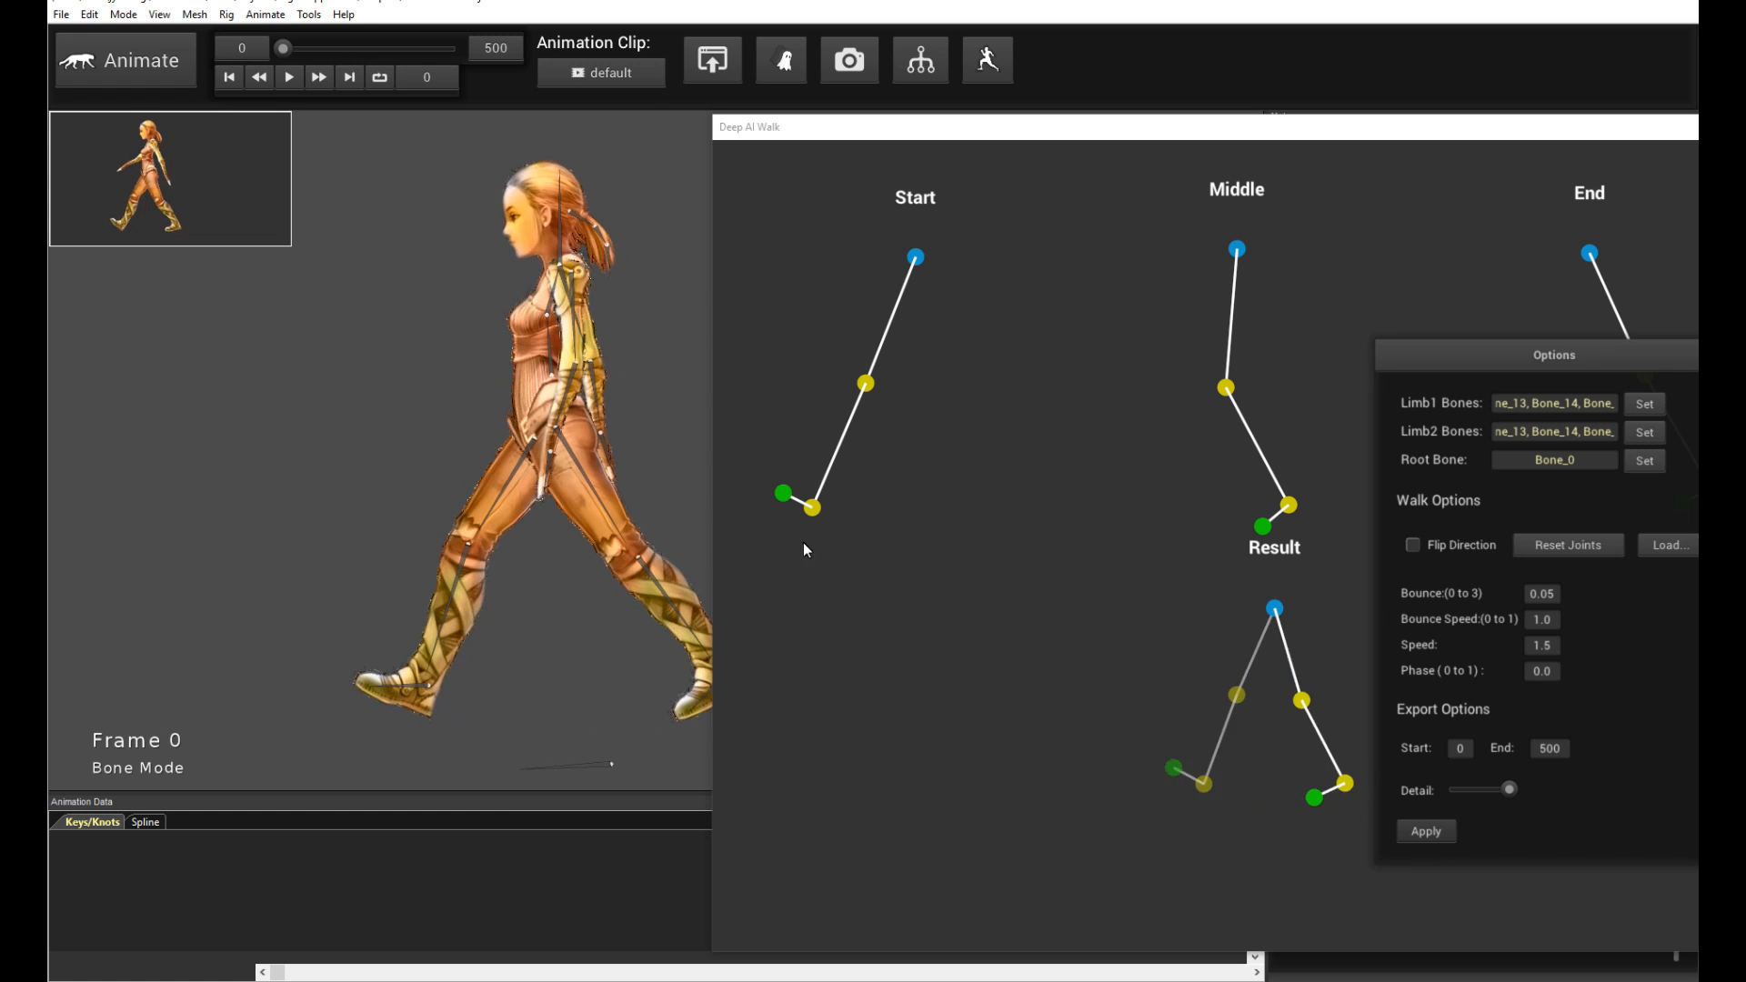
left_click(803, 543)
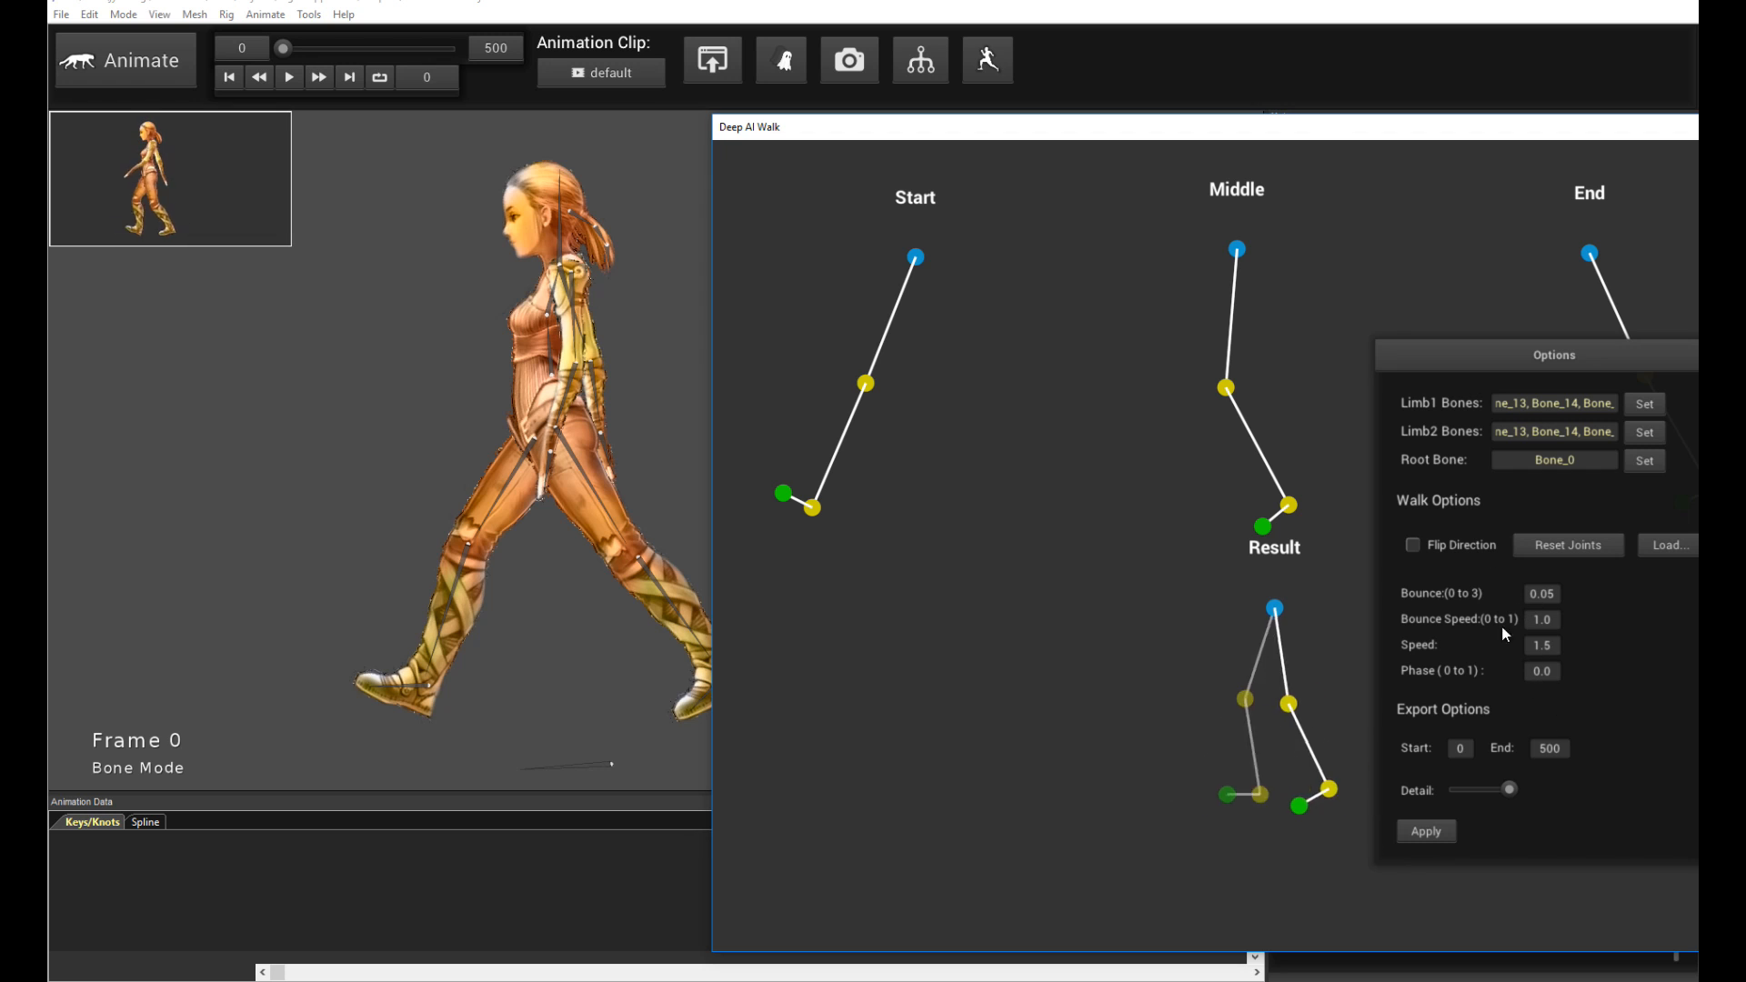
- Play back the current walk cycle in the viewport and stop it
left_click(326, 467)
key("space")
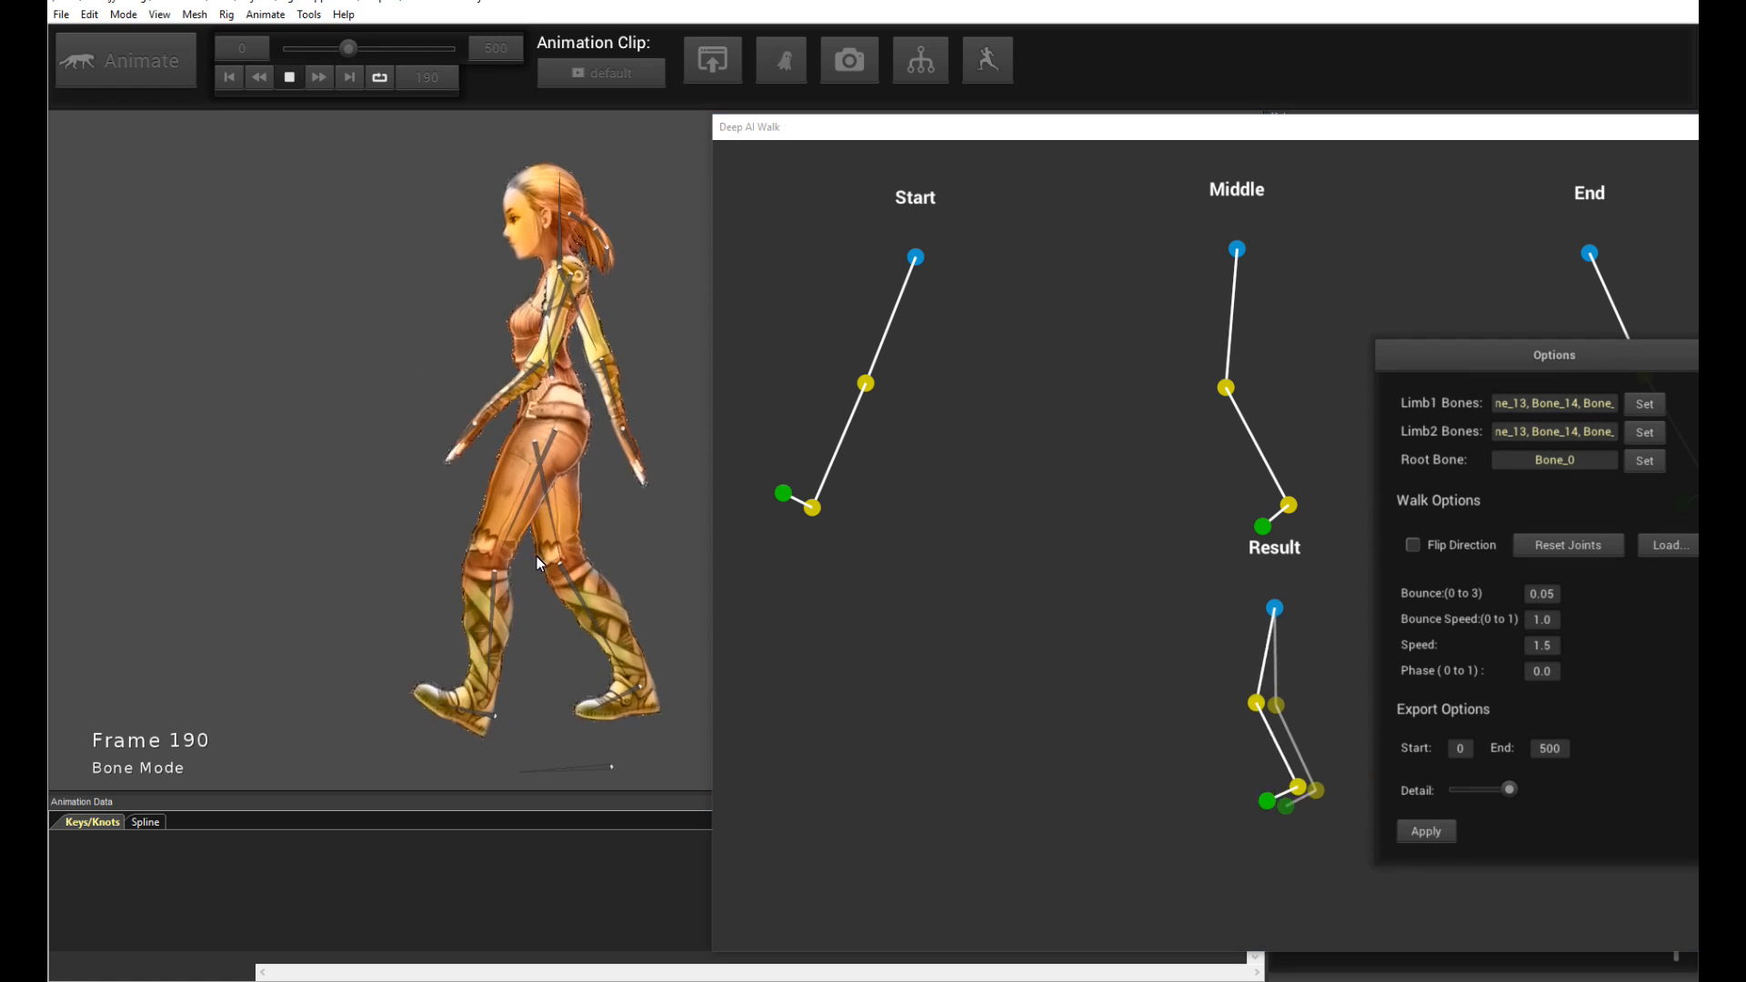
left_click(789, 535)
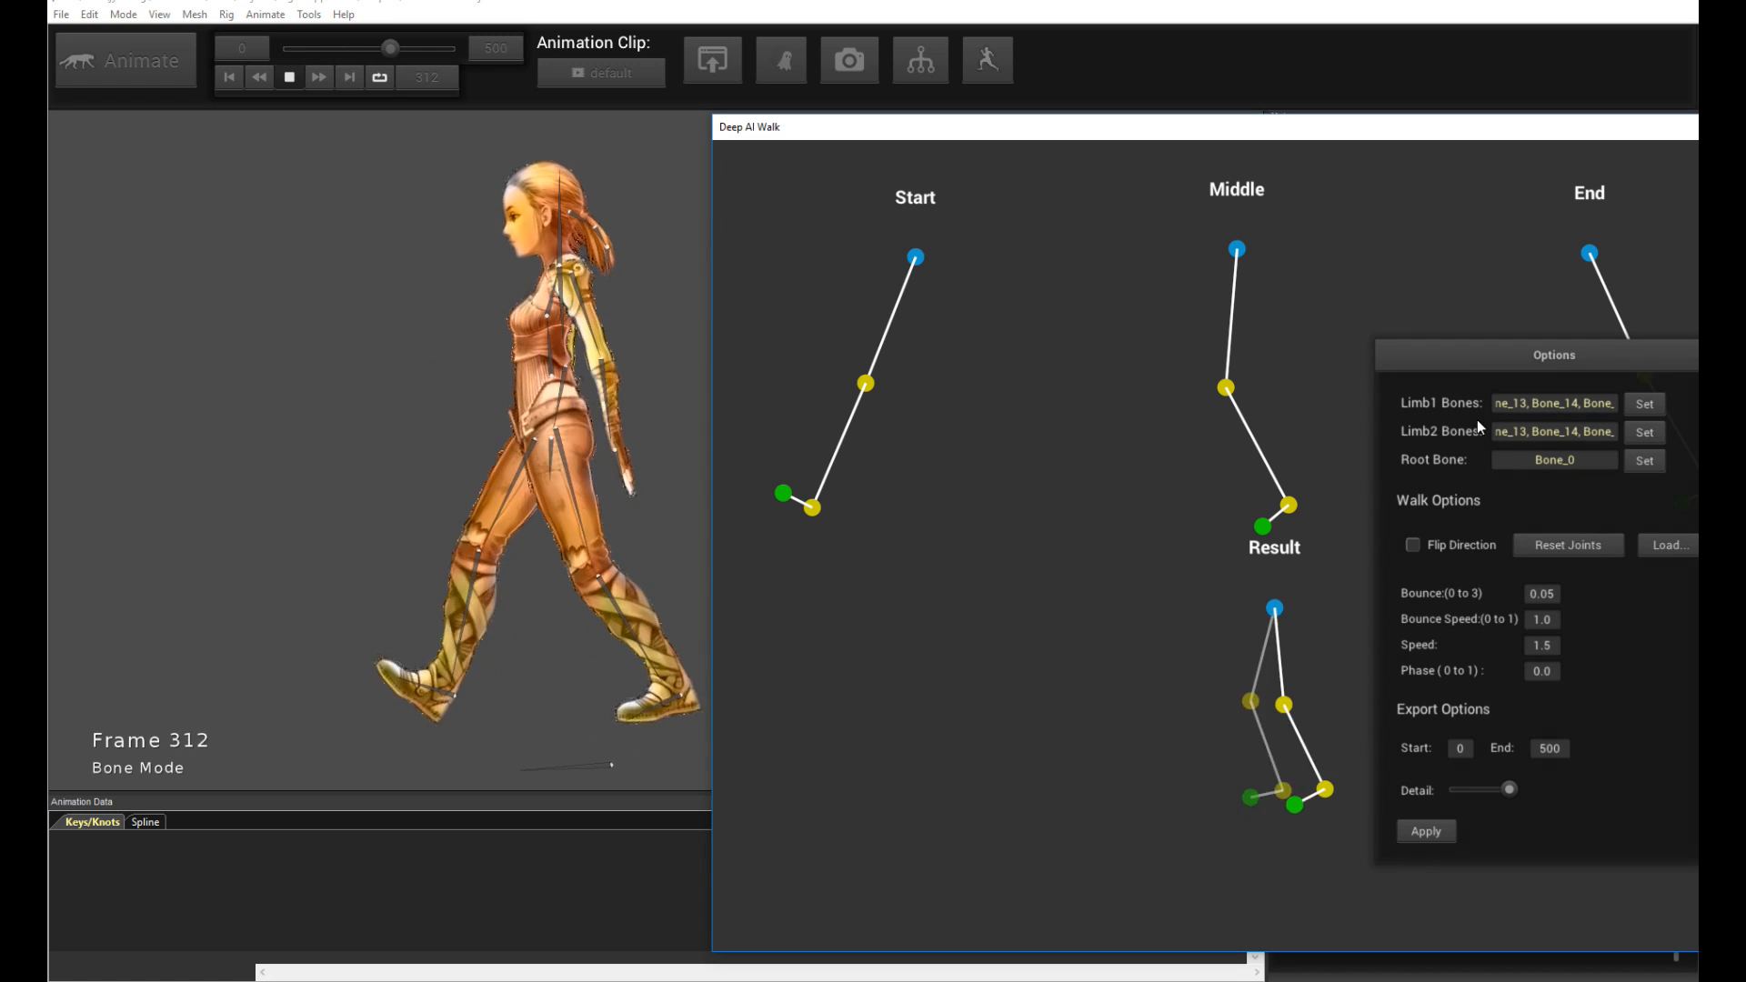
left_click(346, 394)
key("space")
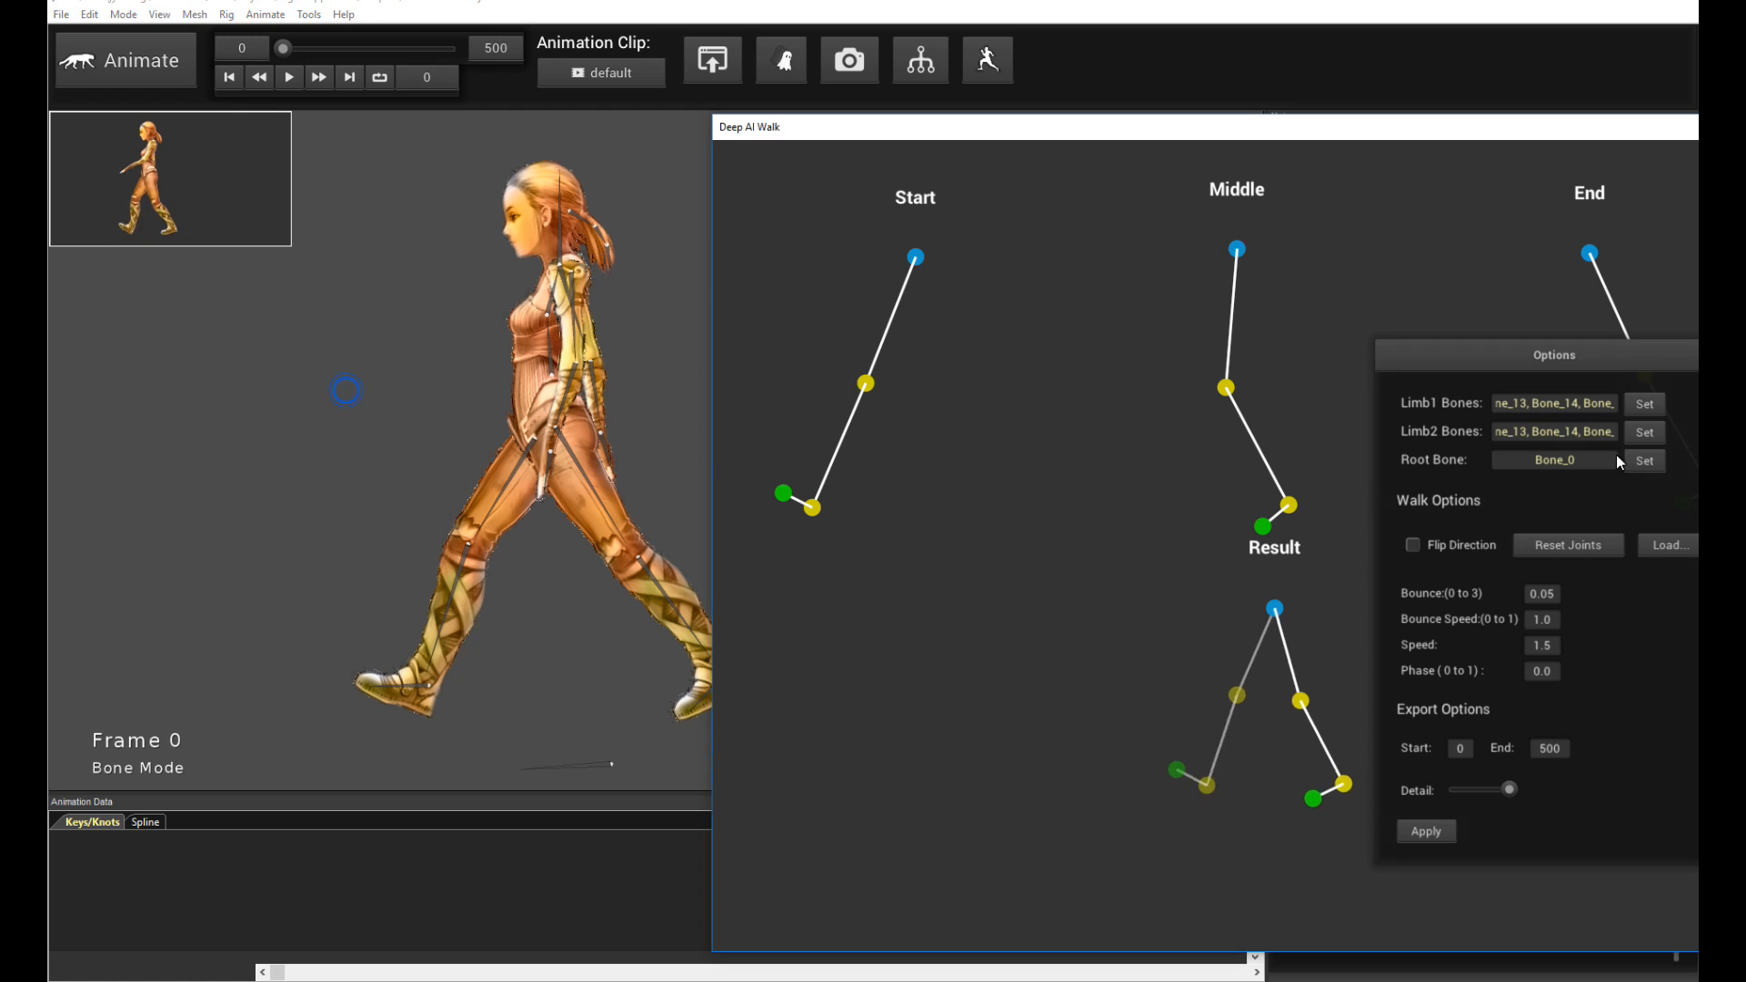
- Toggle Flip Direction on and back off, and replay the walk
left_click(1414, 546)
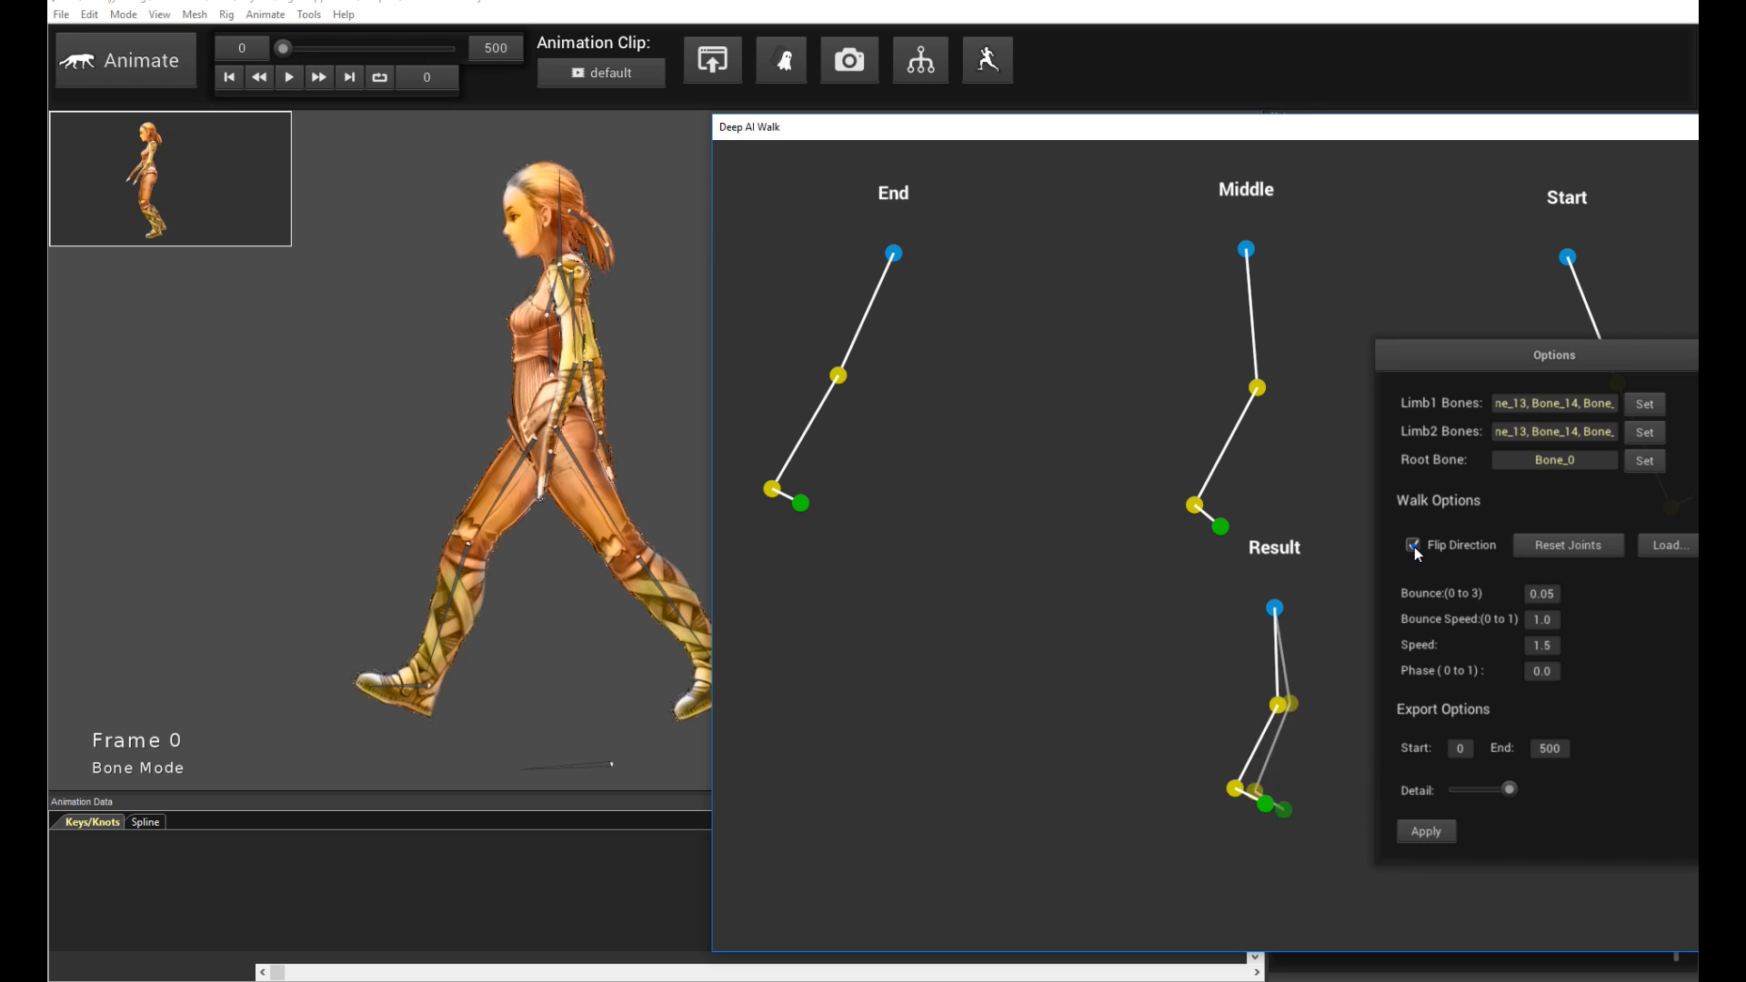
left_click(1415, 547)
key("space")
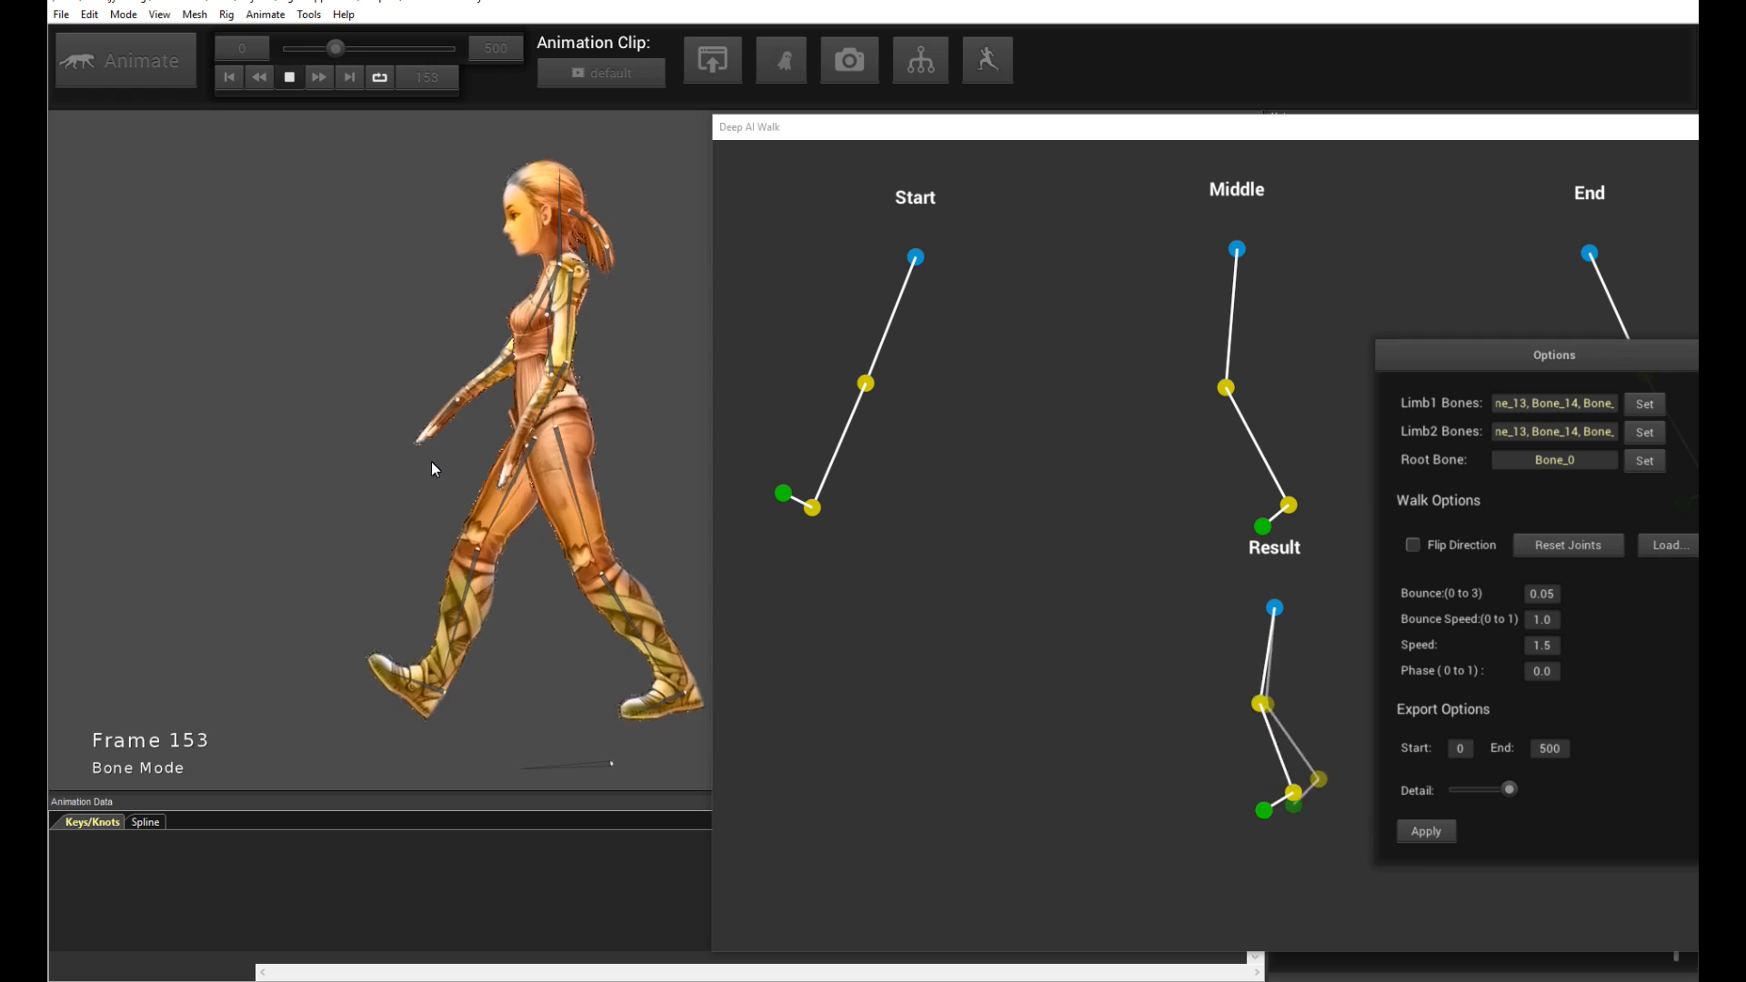
key("space")
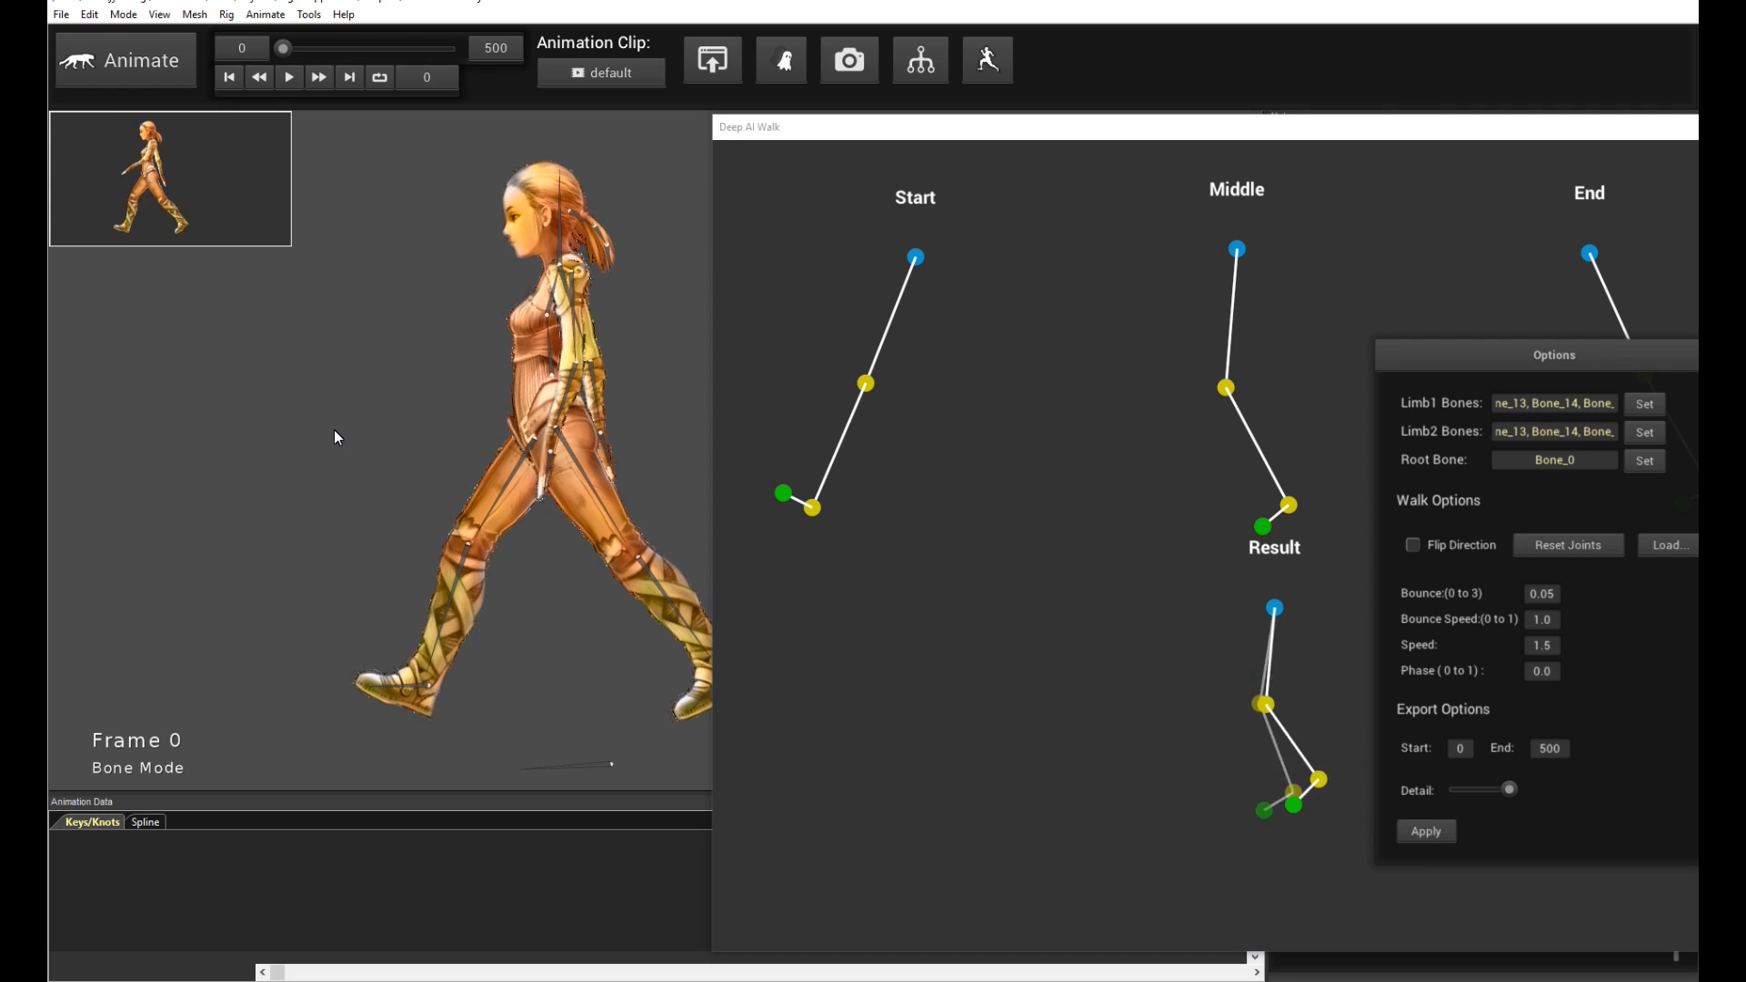
key("space")
- Move the Start pose's knee up and forward and its ankle slightly forward
left_click_drag(1262, 132, 964, 124)
left_click_drag(1251, 349, 1352, 406)
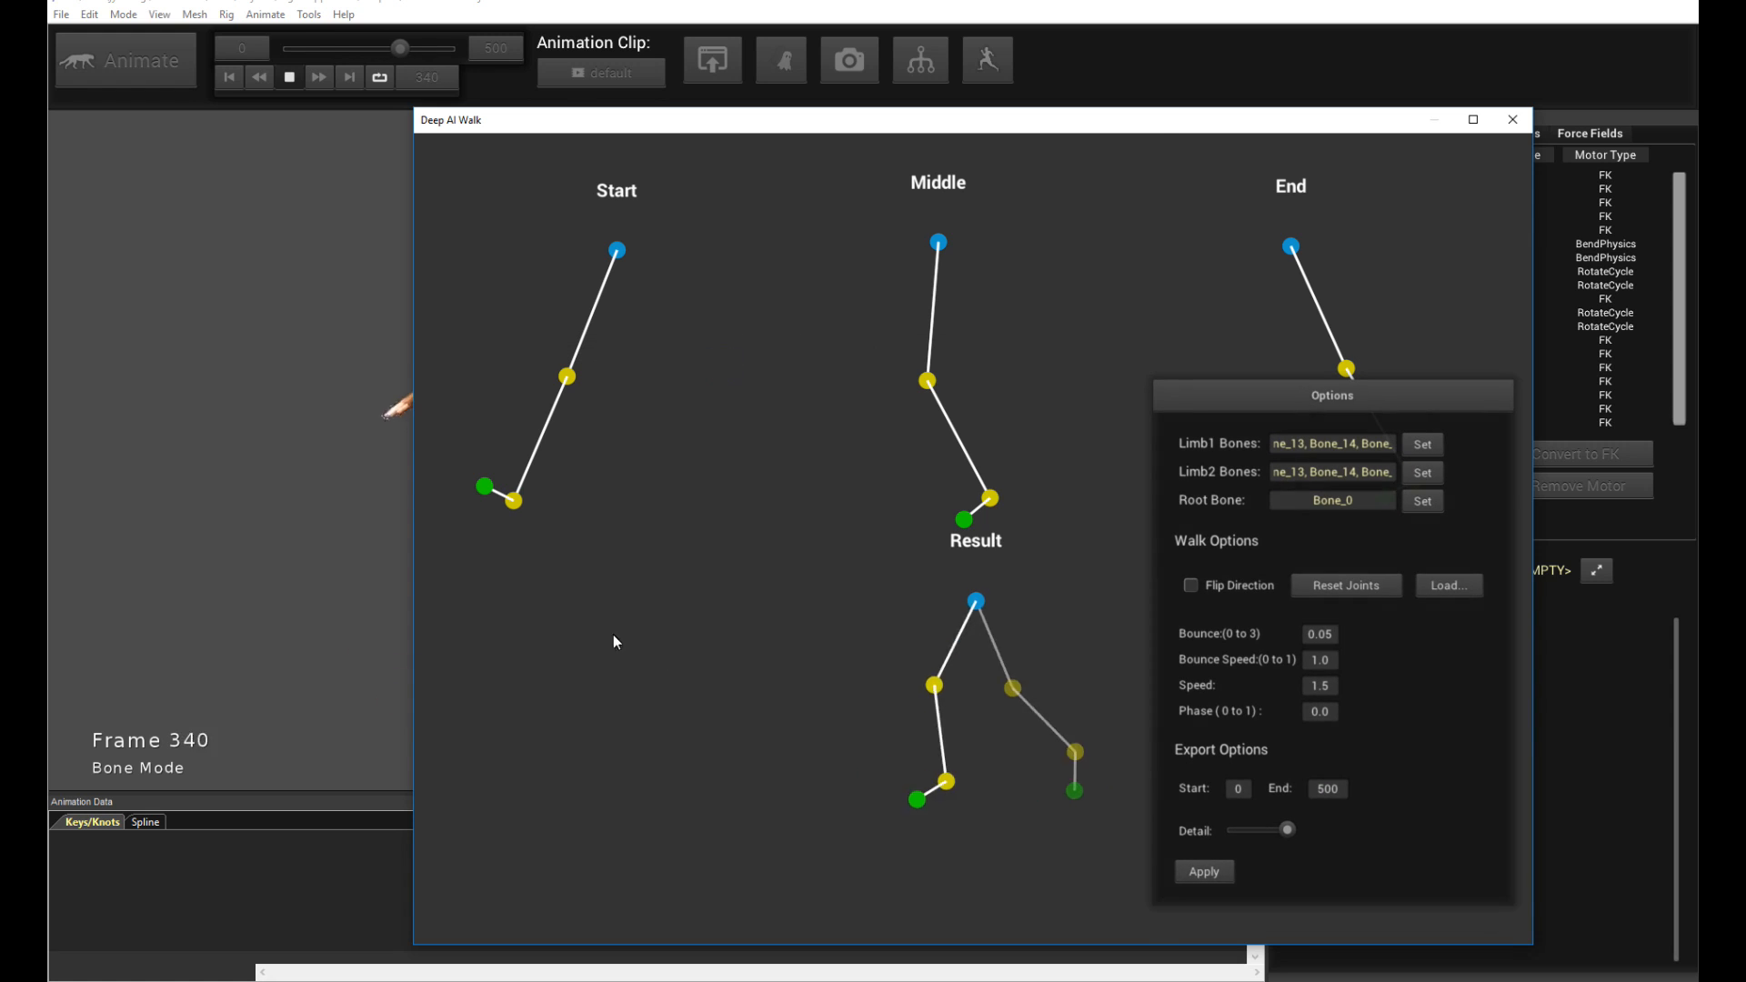
left_click_drag(730, 122, 945, 146)
left_click(156, 476)
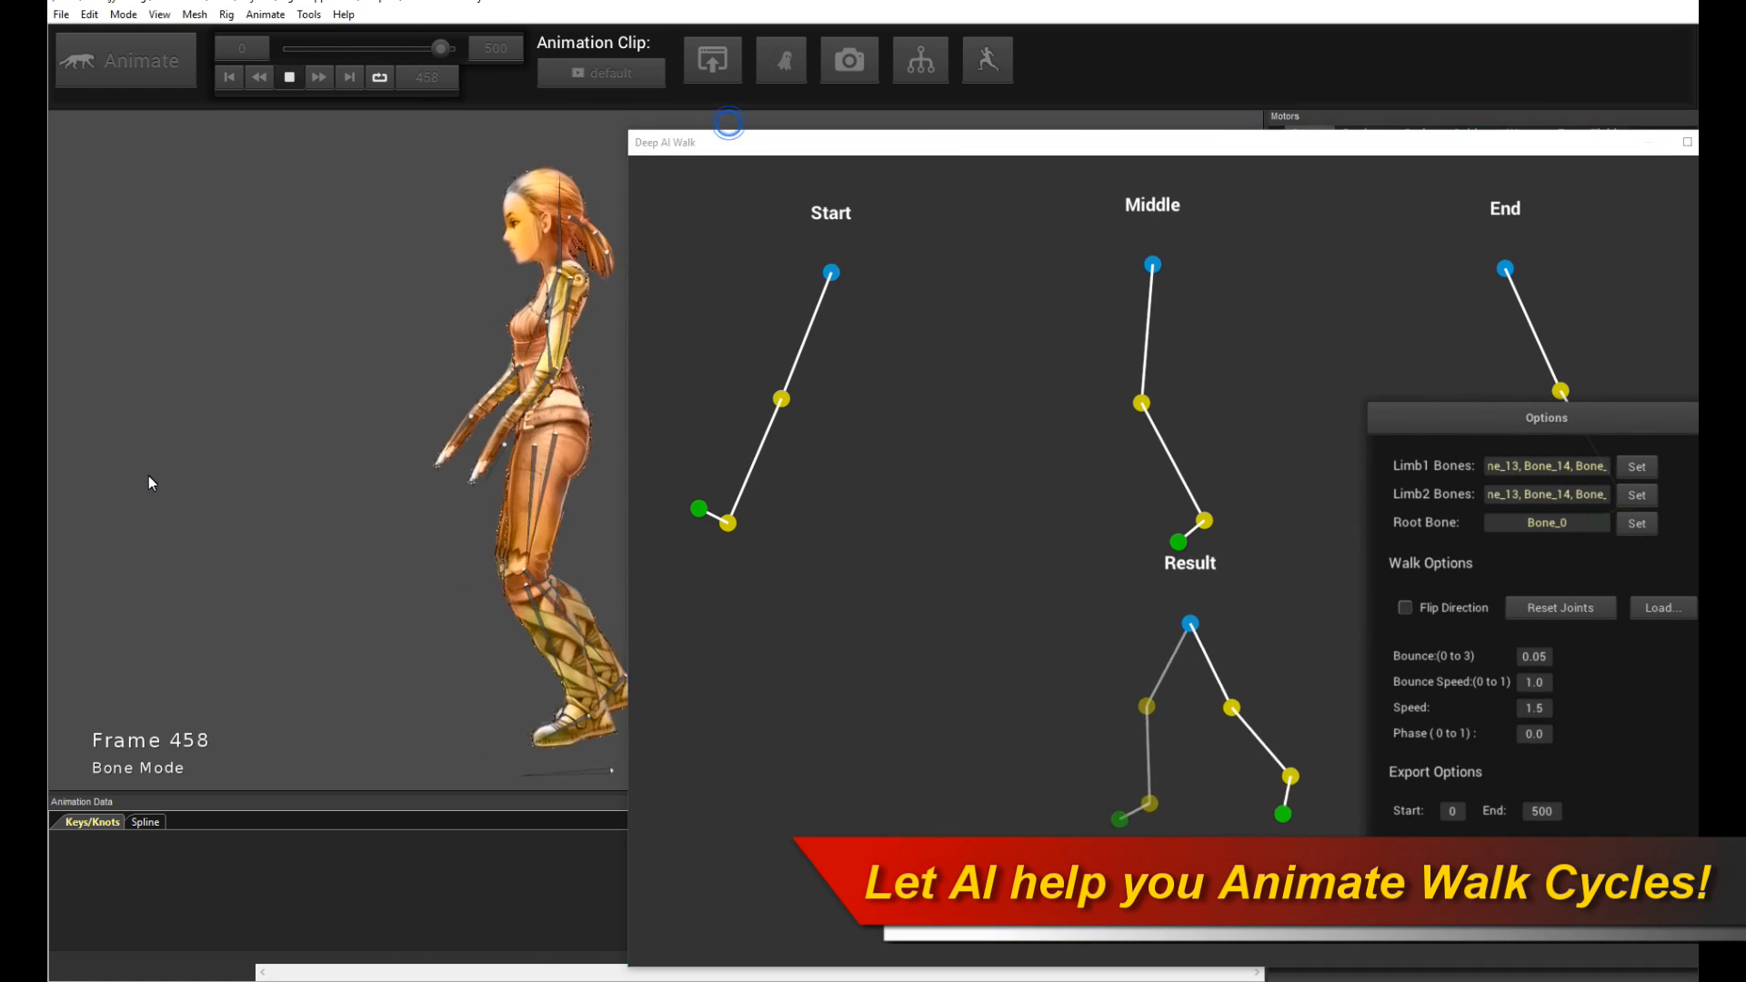
left_click(781, 400)
left_click_drag(781, 398, 741, 360)
mouse_move(732, 504)
left_mouse_down()
mouse_move(682, 495)
mouse_move(708, 496)
left_mouse_up()
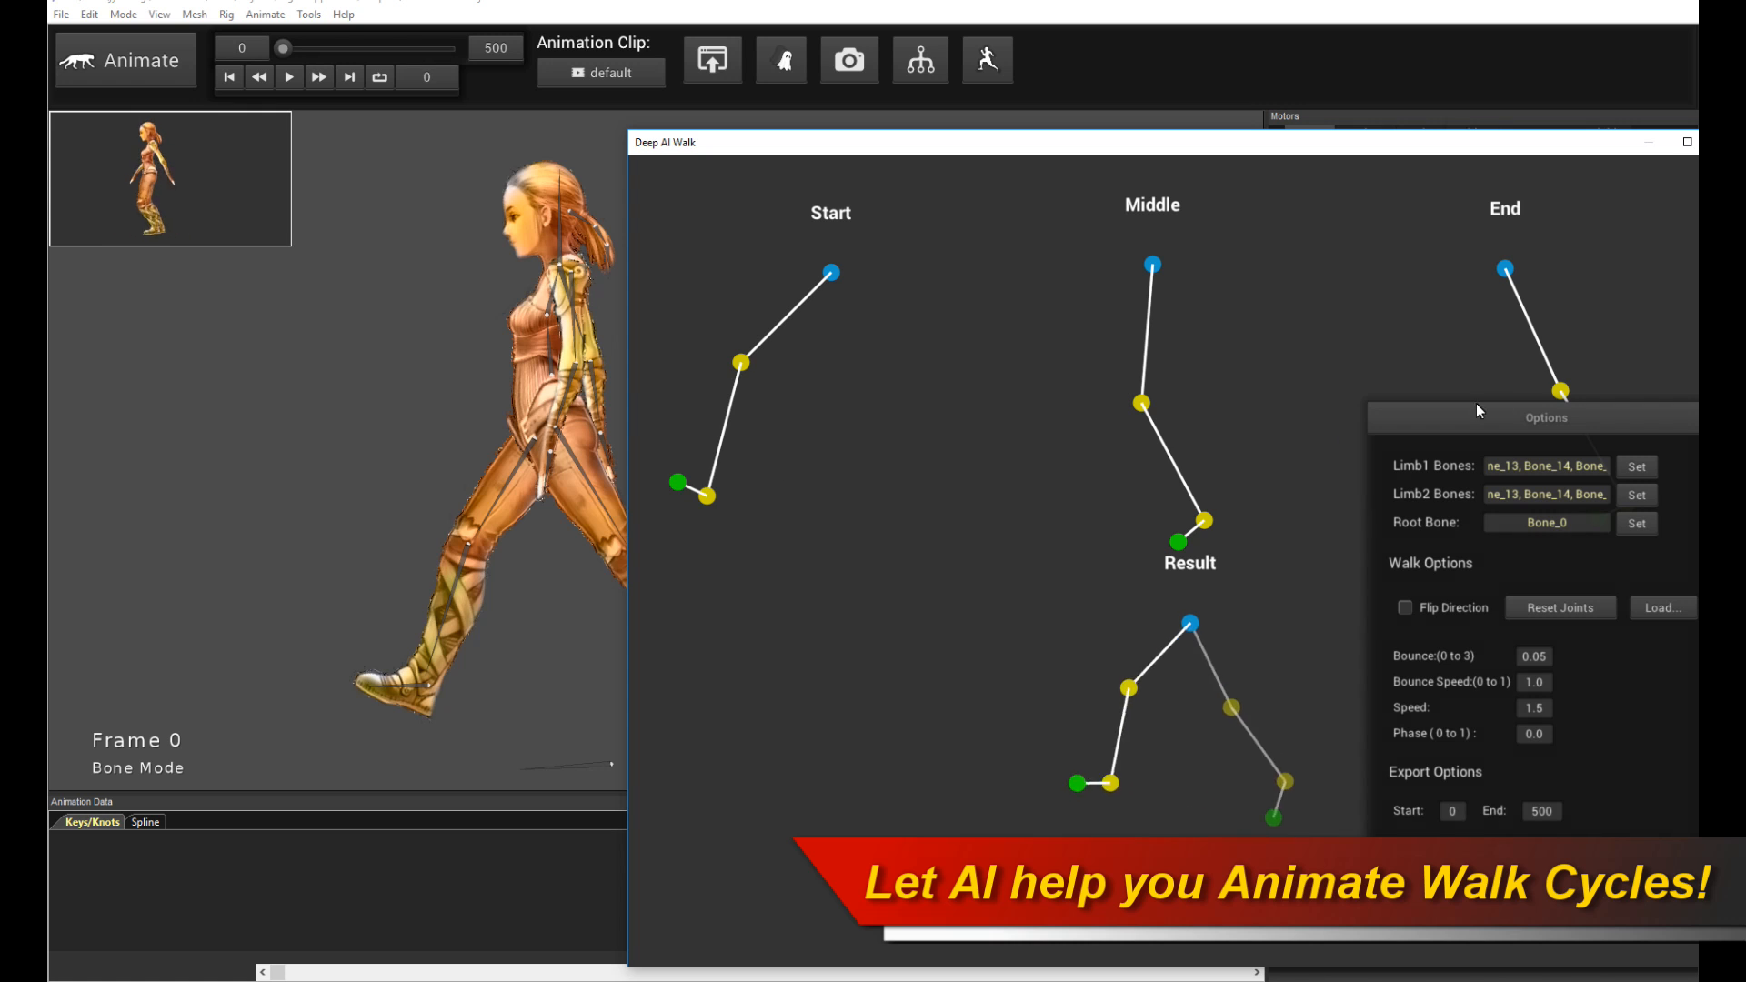
- Move the End pose's knee and ankle up and further back
left_click_drag(1480, 428, 839, 431)
left_click_drag(1193, 145, 882, 120)
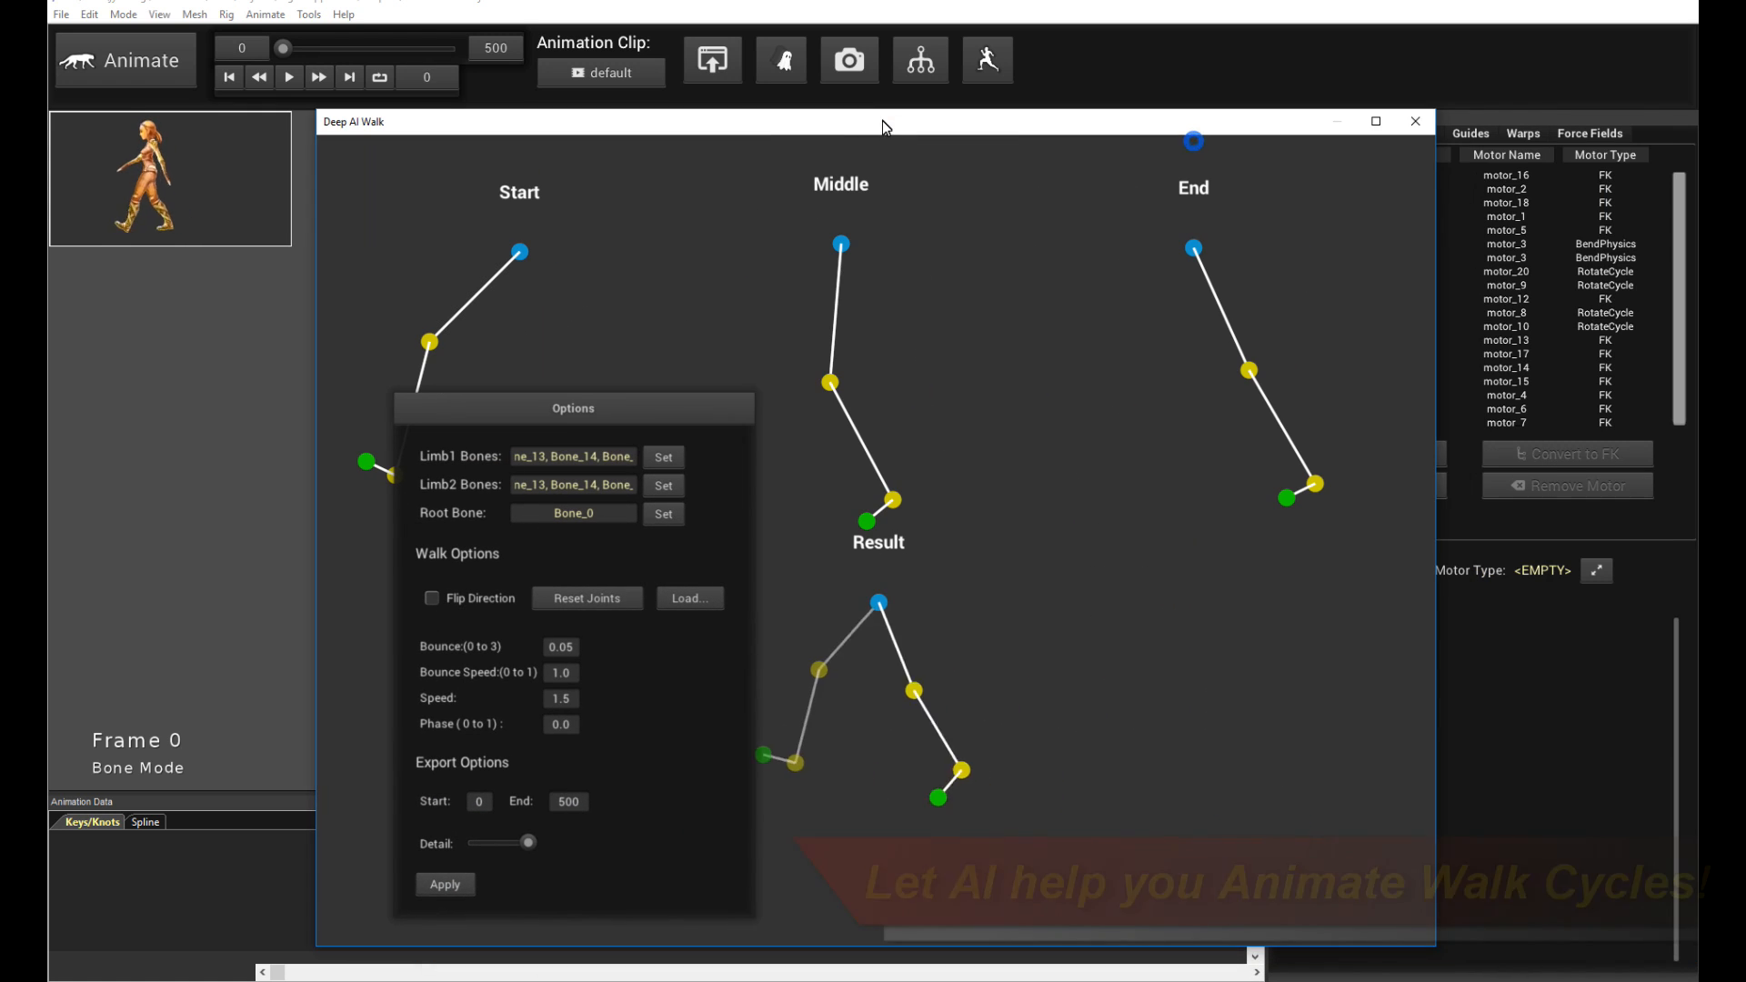
left_click_drag(1316, 483, 1349, 441)
left_click_drag(1251, 372, 1271, 355)
left_click_drag(1358, 447, 1368, 428)
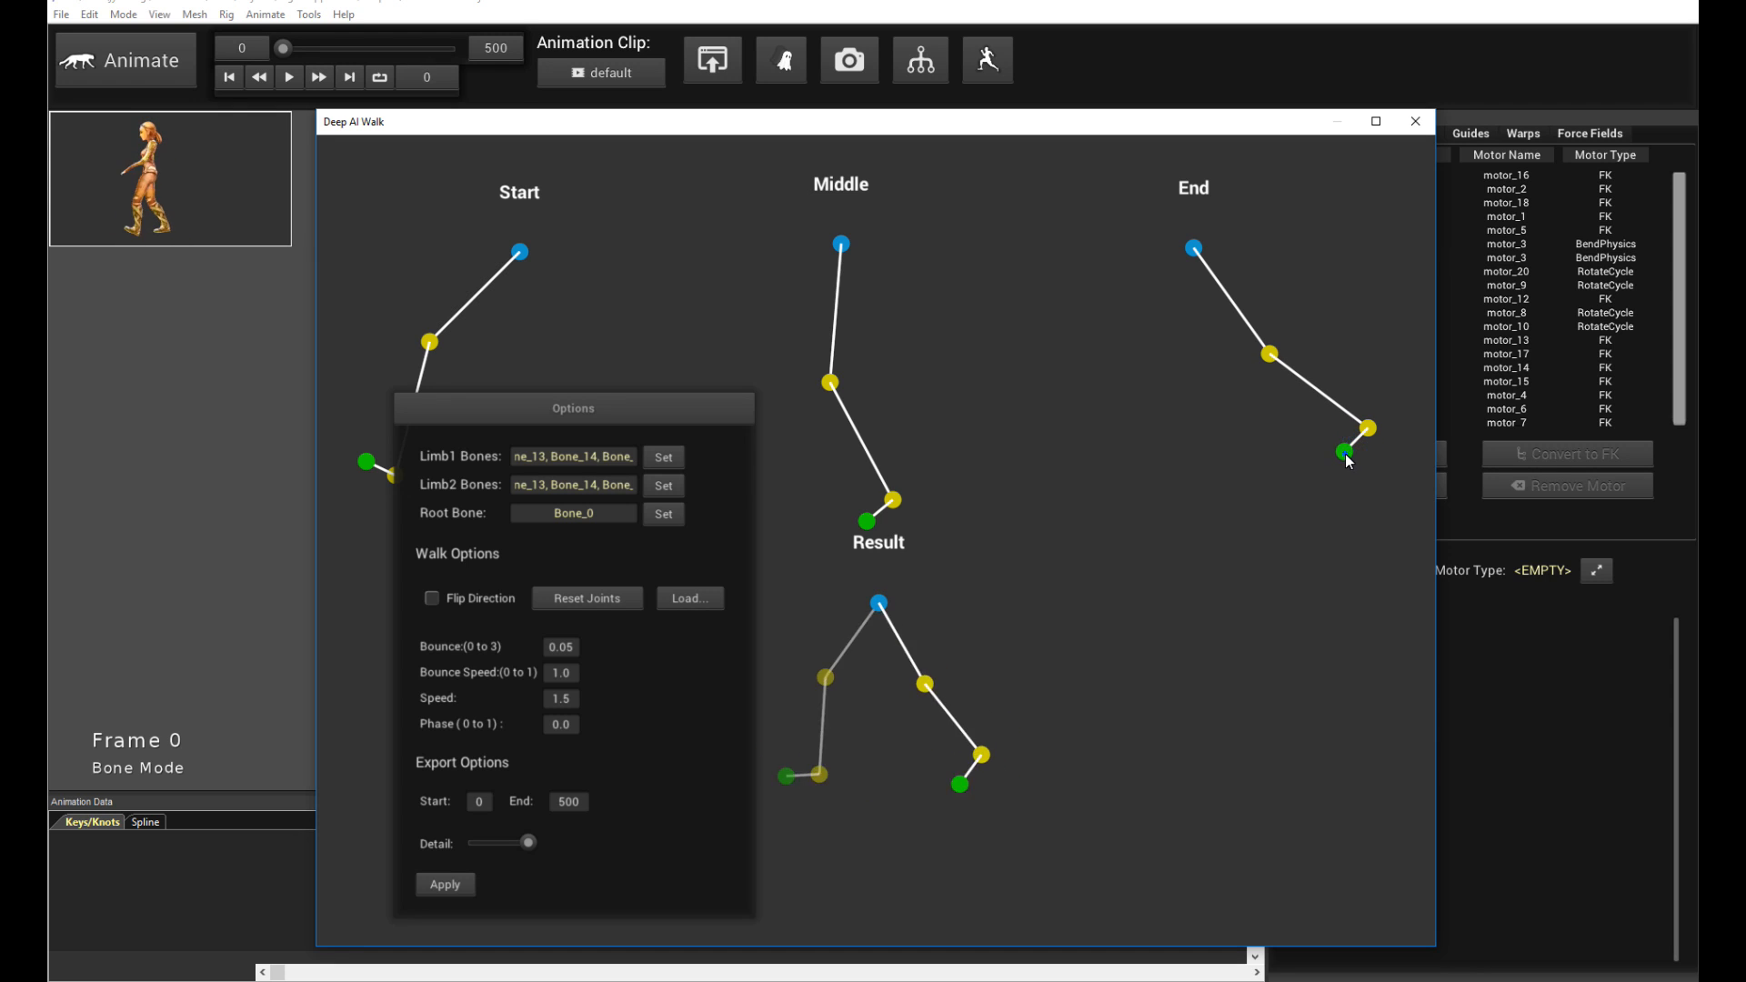
- Lift the Middle pose's ankle slightly up and back, then apply the walk
left_click_drag(498, 419, 1133, 390)
left_click_drag(892, 499, 918, 474)
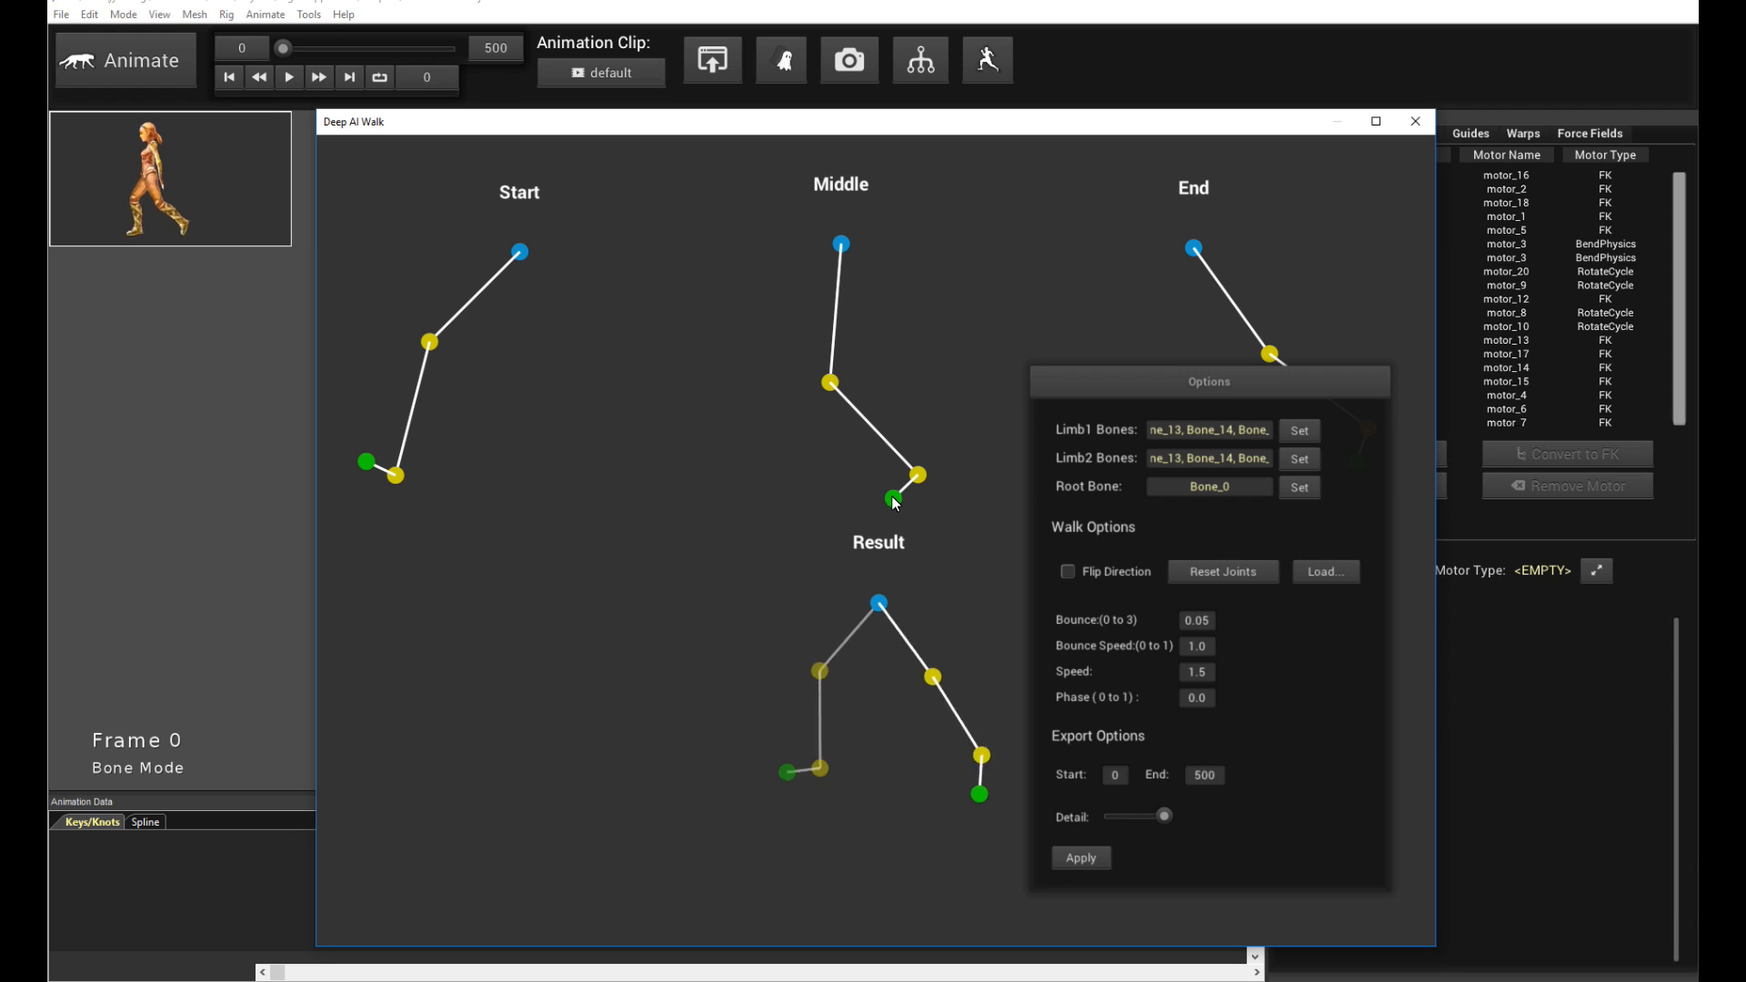
left_click(1082, 857)
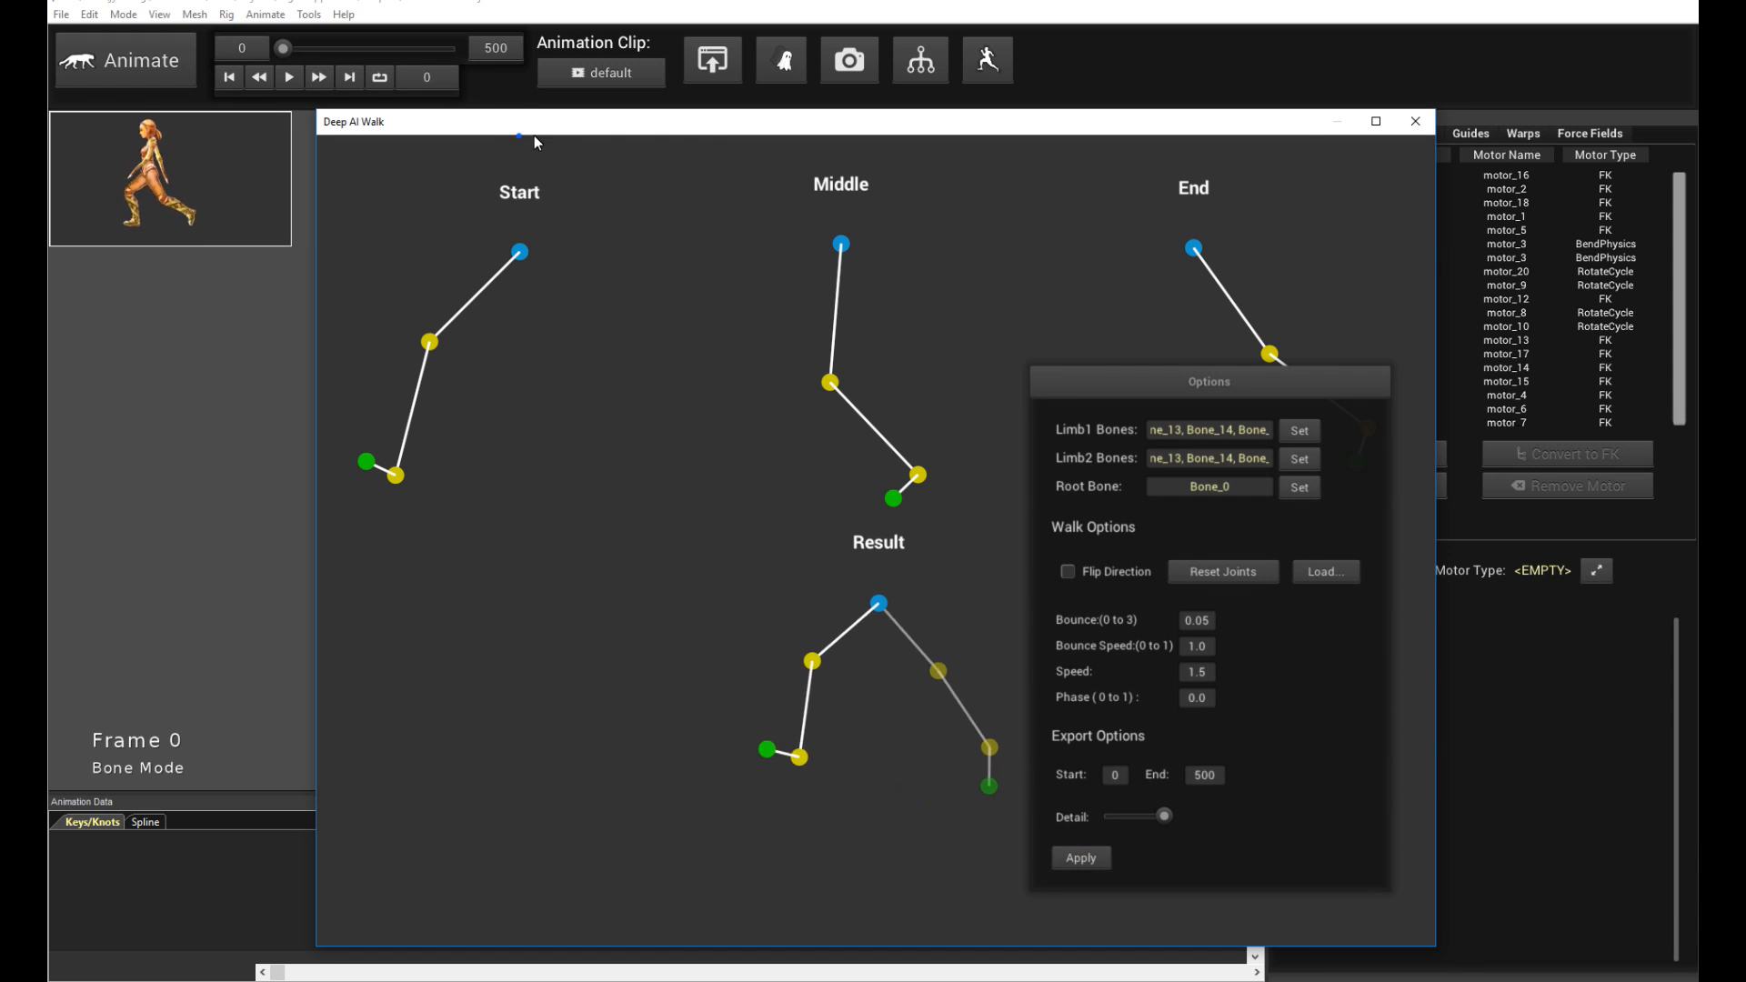
- Play back the walk, apply it again and replay the resulting cycle
left_click_drag(659, 127, 1292, 183)
left_click(737, 342)
key("space")
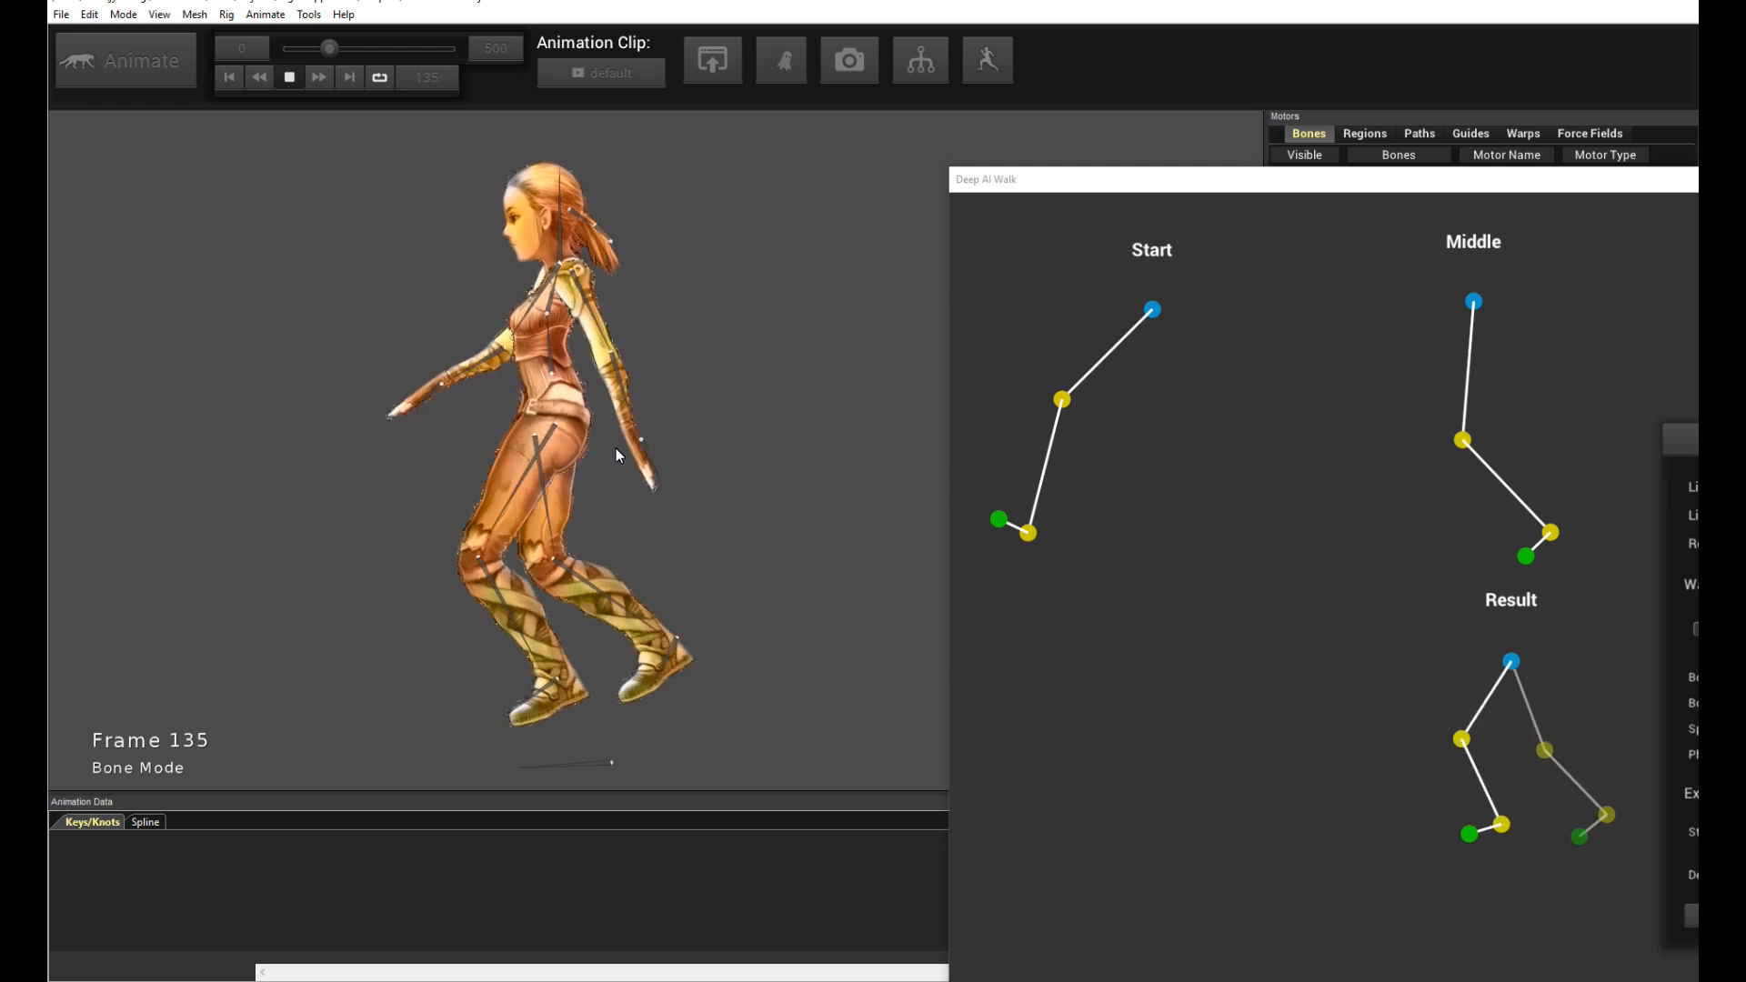
key("space")
left_click_drag(1282, 182, 1194, 168)
left_click(1311, 570)
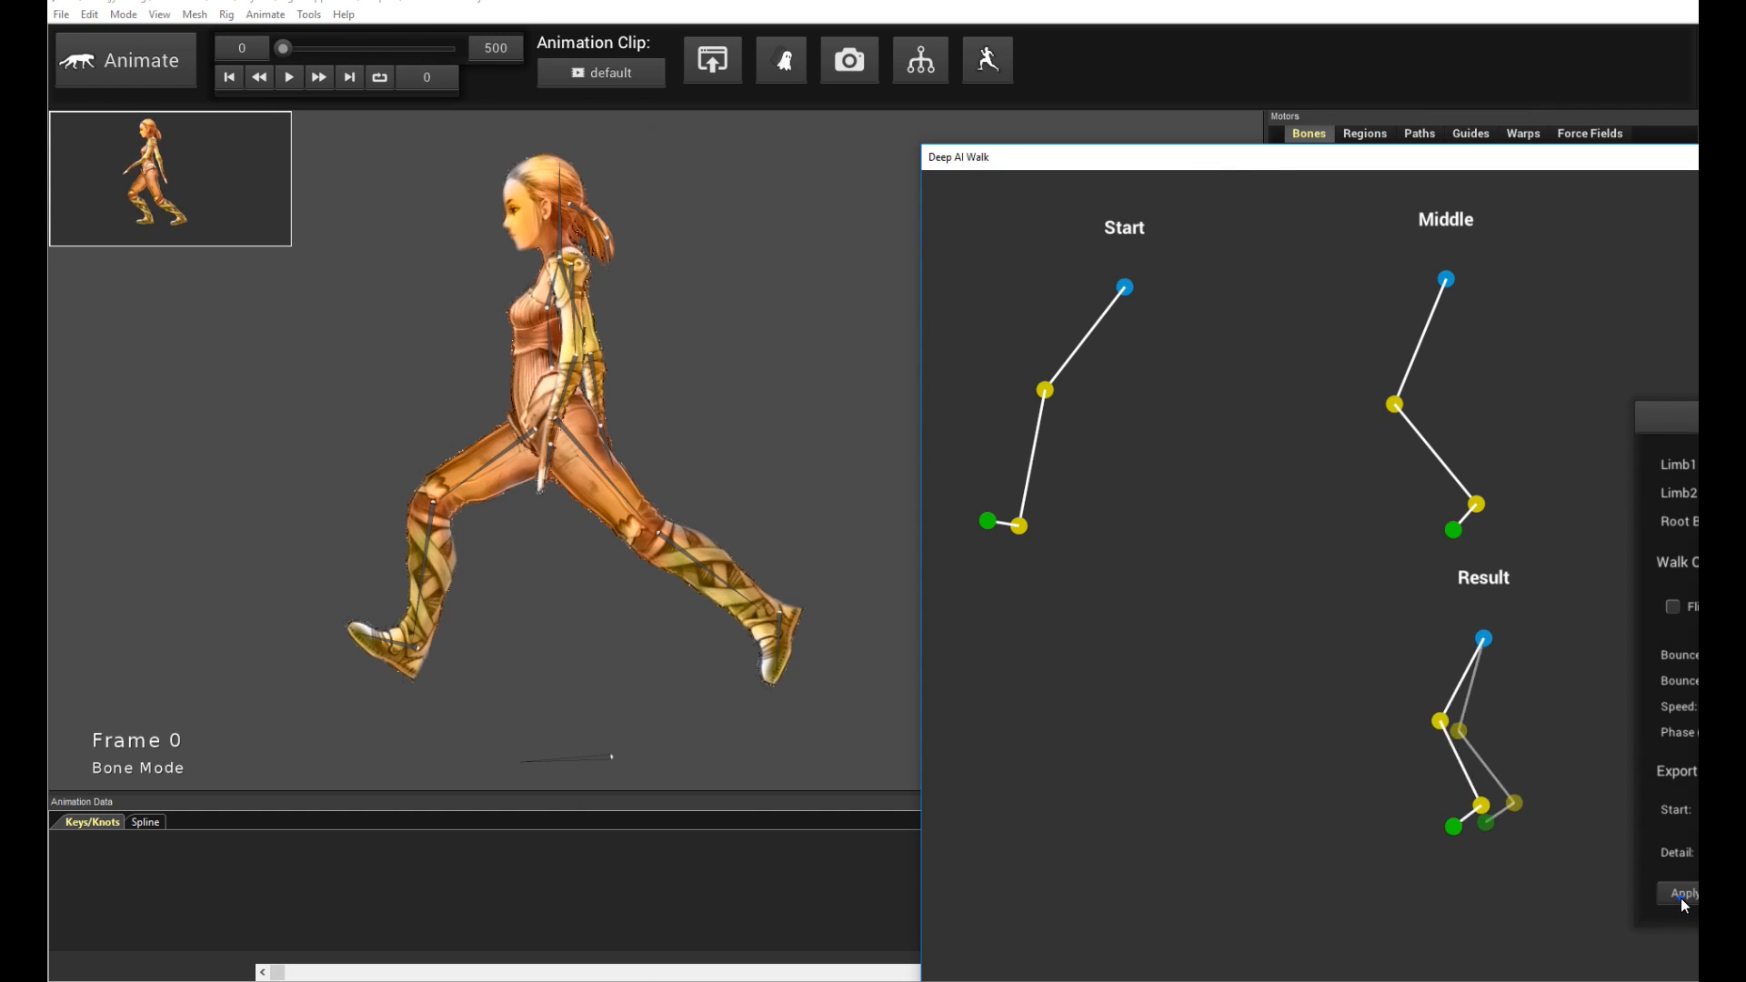
key("space")
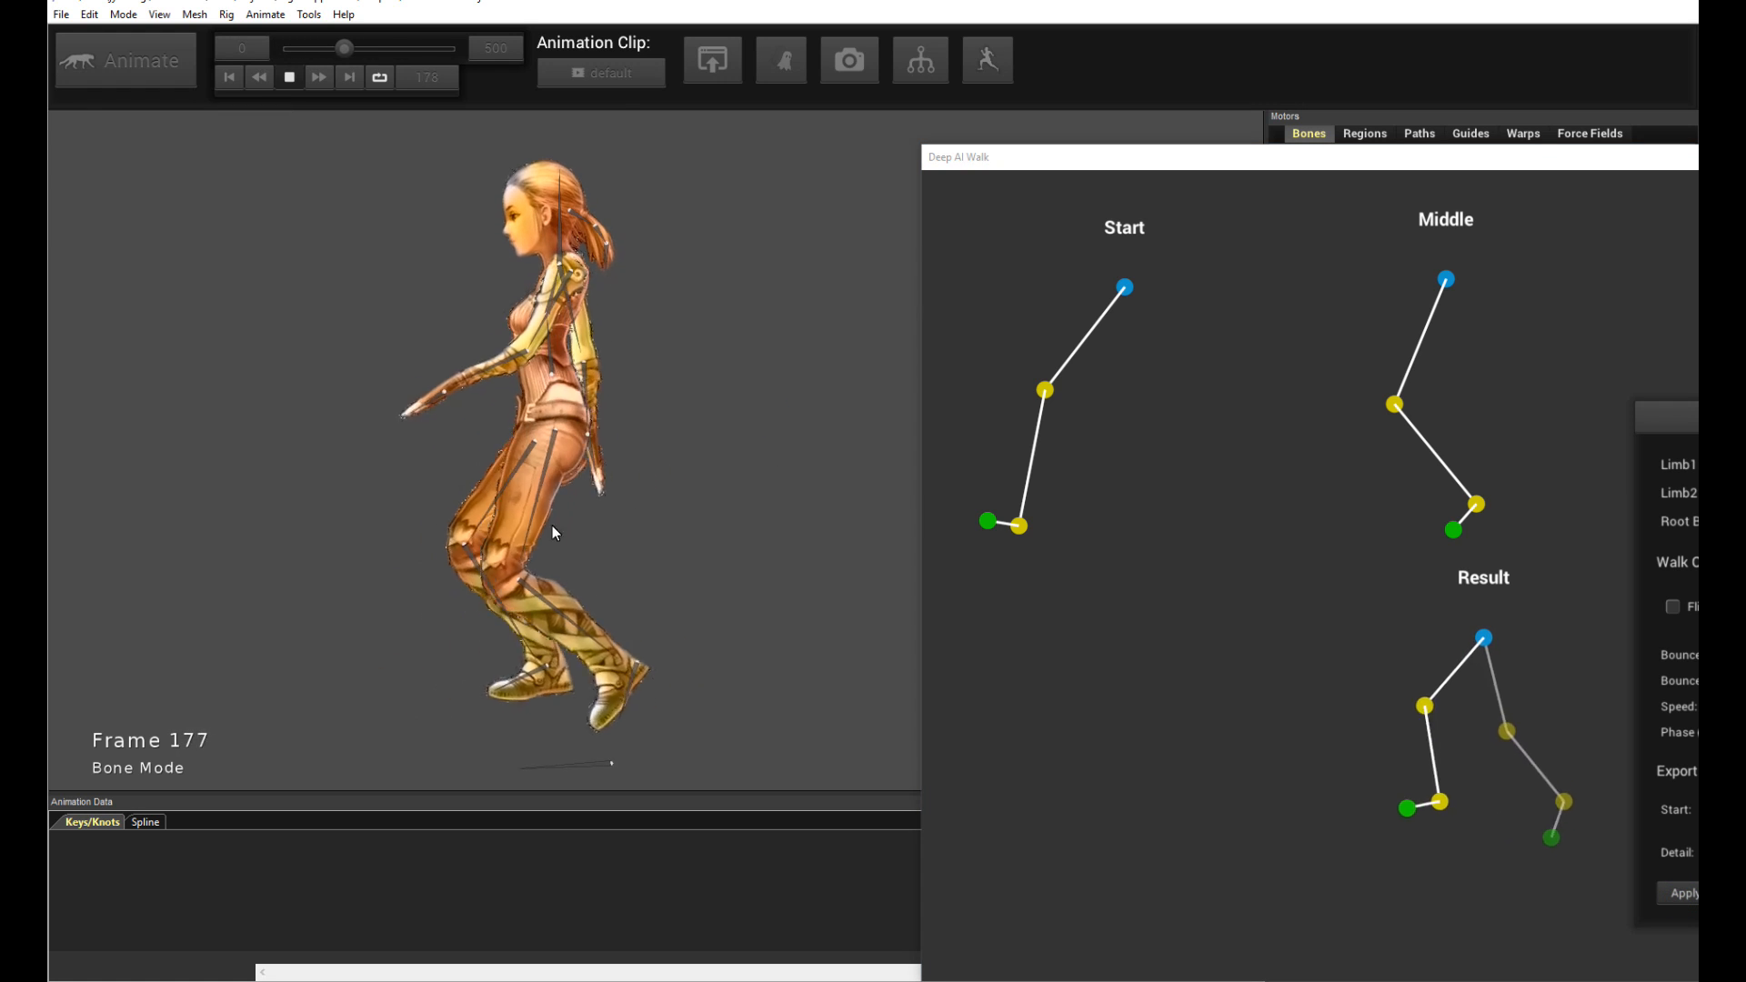
key("space")
- Shift the Start pose's knee and ankle down and back, then play back the walk
left_click_drag(1049, 394, 1029, 540)
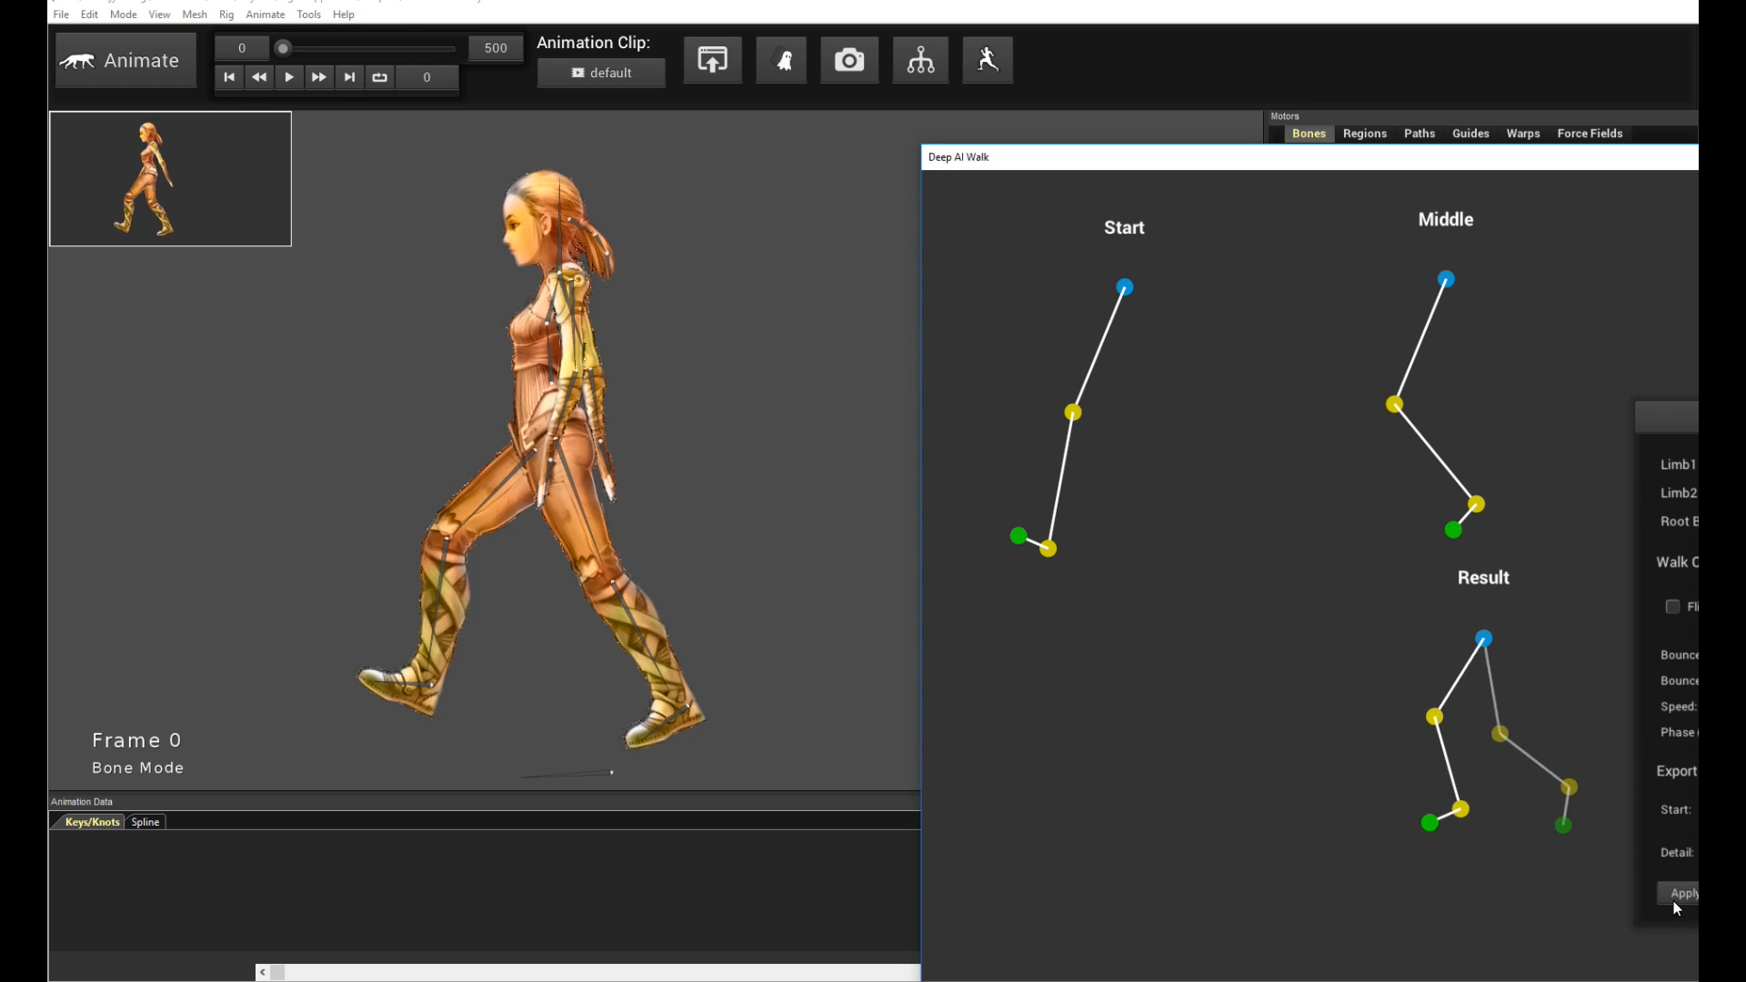
left_click(731, 447)
key("space")
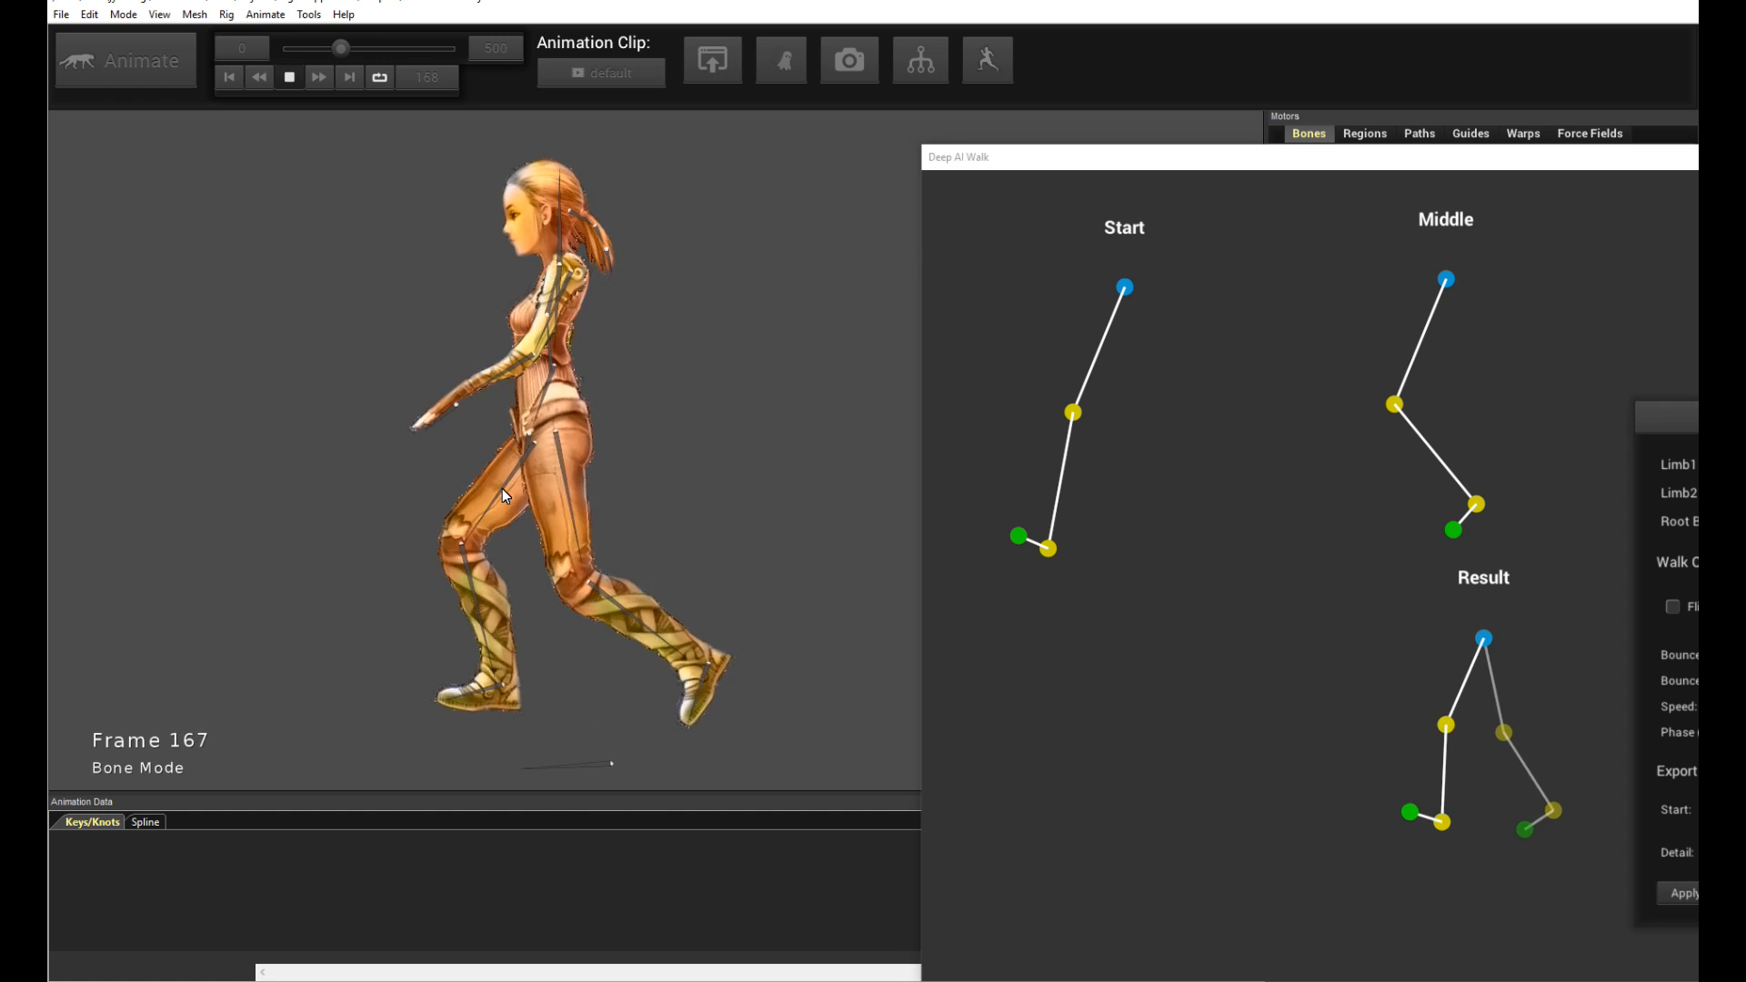
key("space")
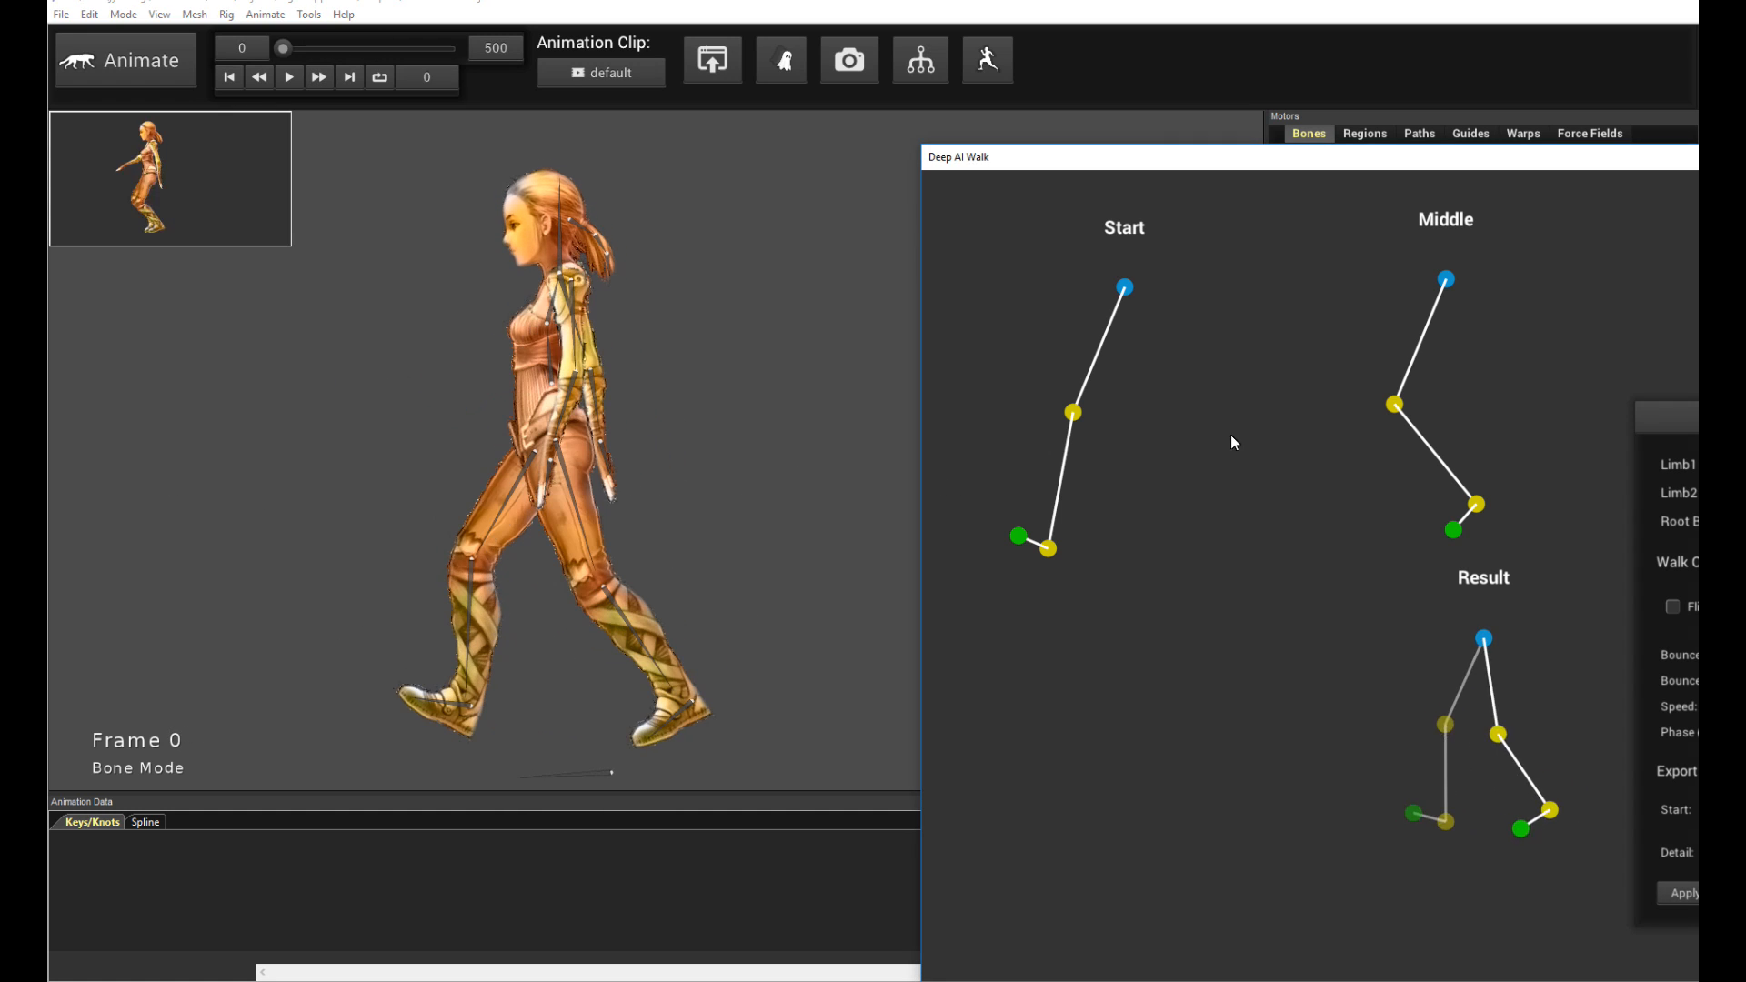
- Nudge the Start and Middle poses' knees slightly back
left_click(1059, 424)
left_click_drag(1072, 413, 1089, 418)
left_click_drag(1407, 412, 1437, 425)
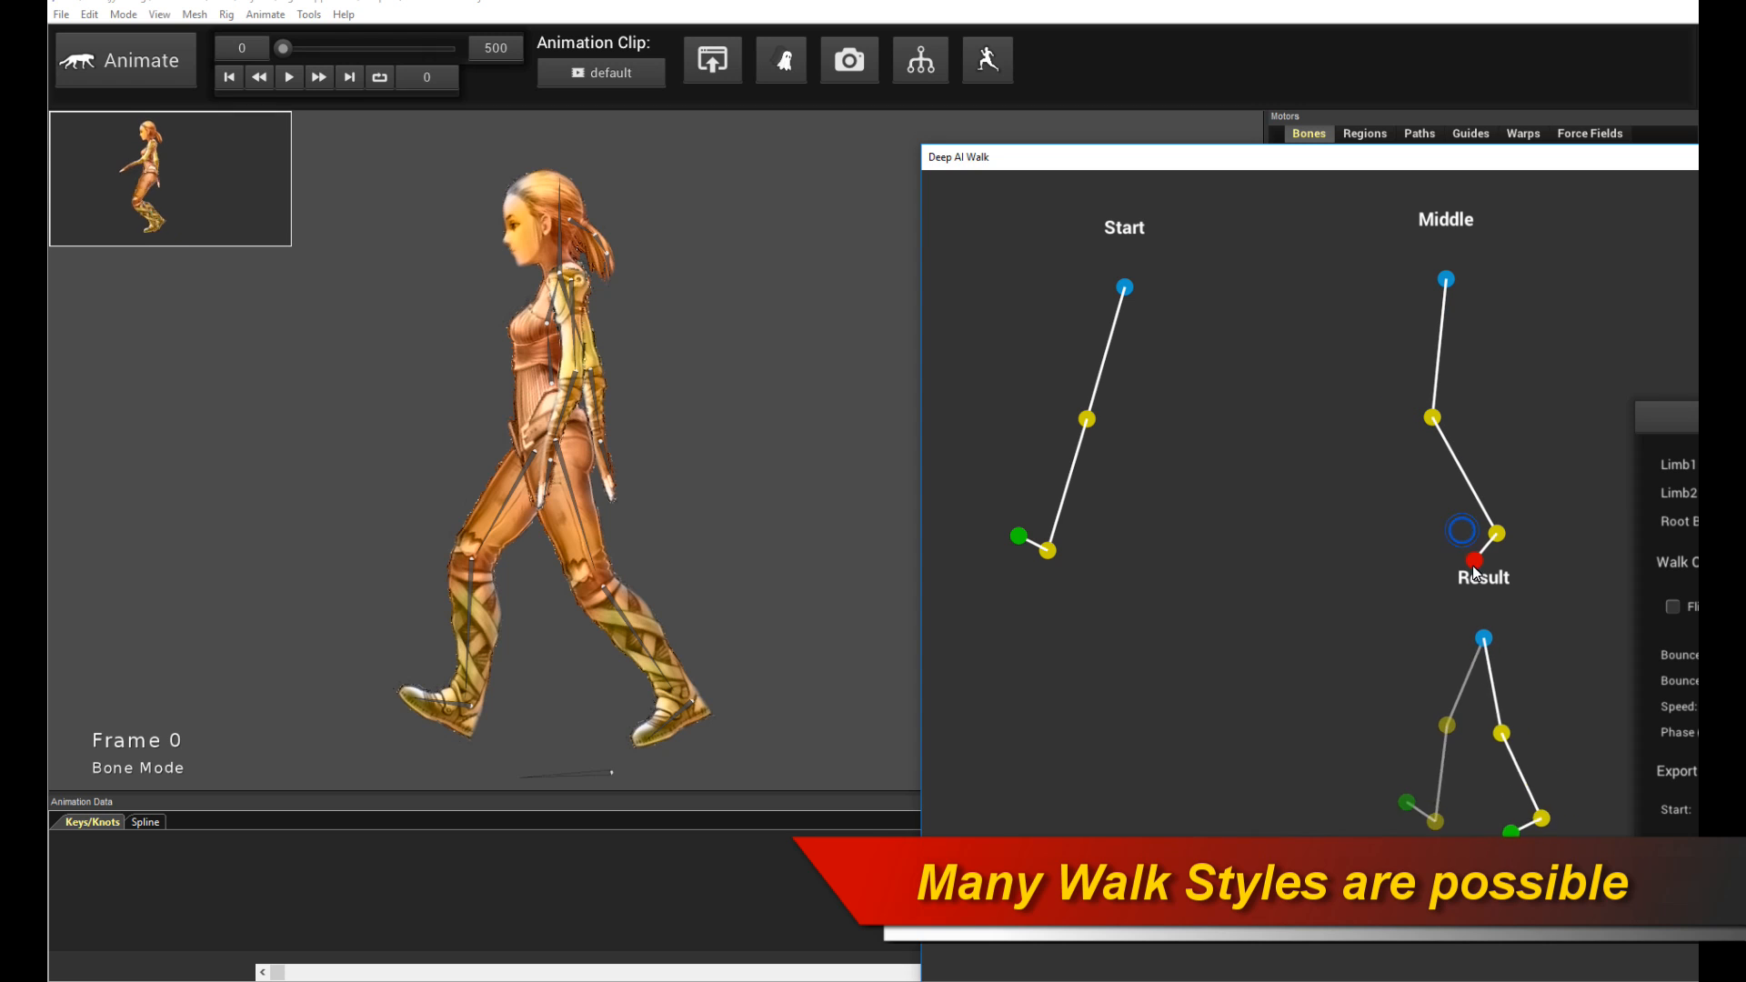
- Play back the walk cycle with the adjusted poses
left_click_drag(1416, 167, 761, 165)
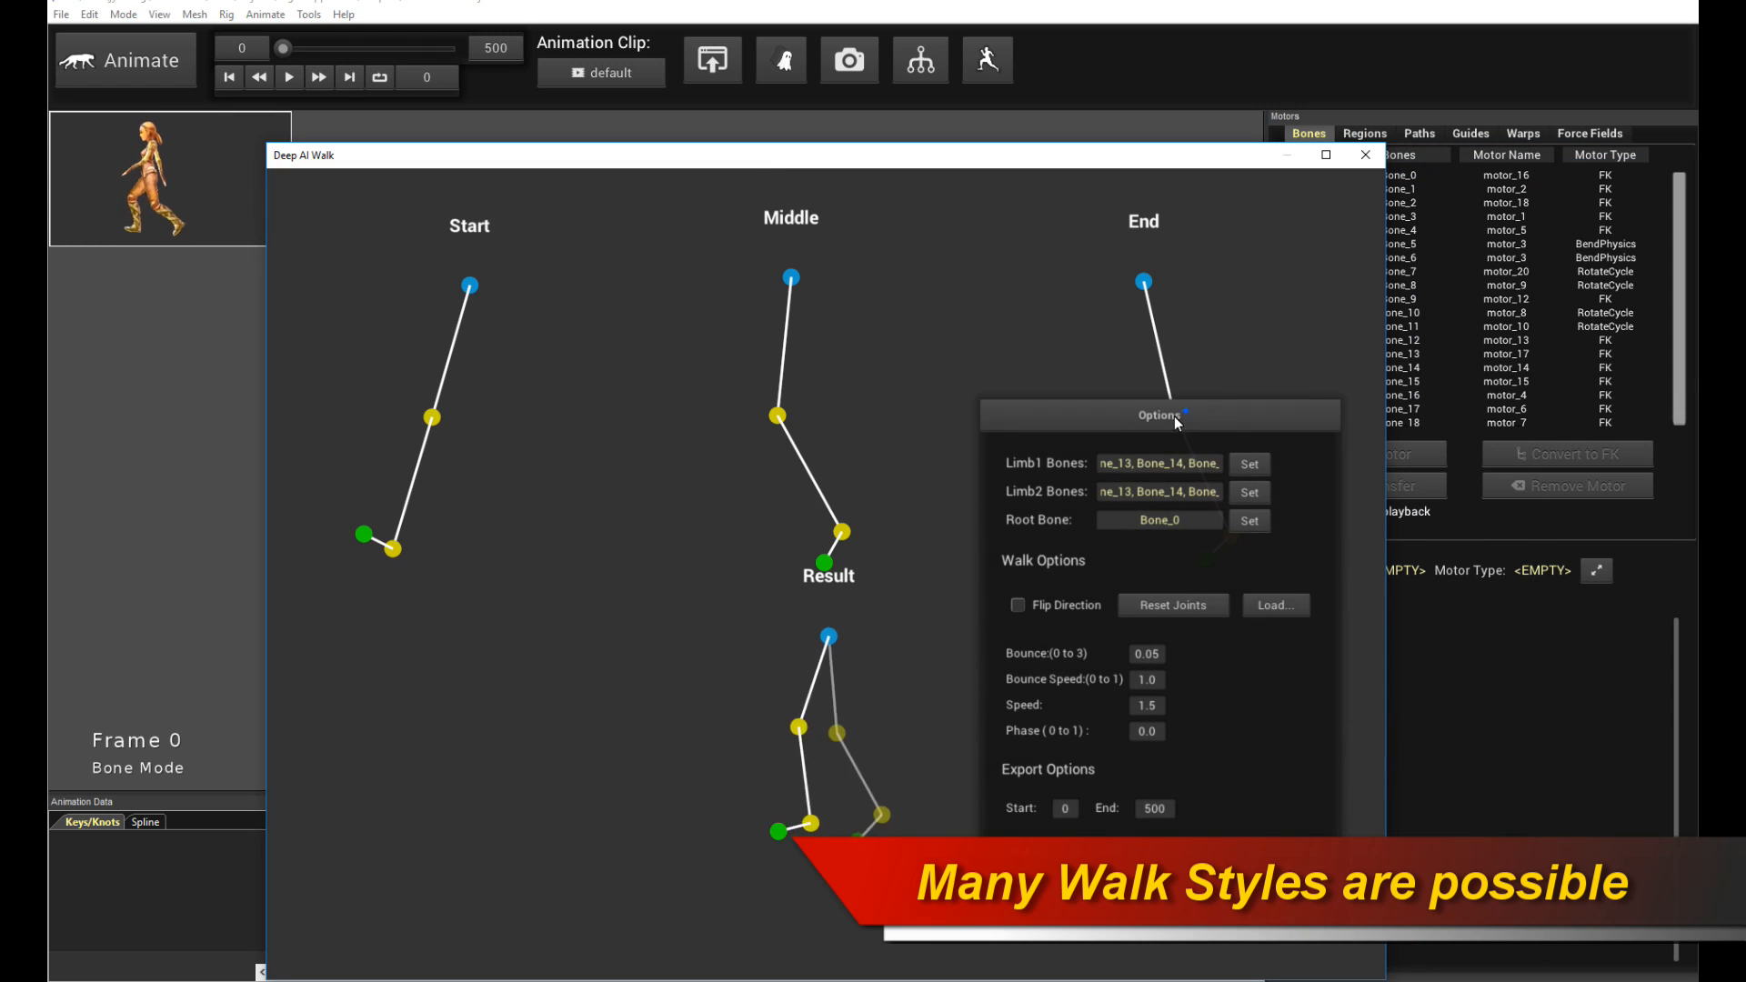
left_click_drag(1174, 415, 1195, 406)
mouse_move(1230, 537)
left_mouse_down()
mouse_move(1250, 529)
mouse_move(1223, 555)
left_mouse_up()
left_click(425, 883)
key("space")
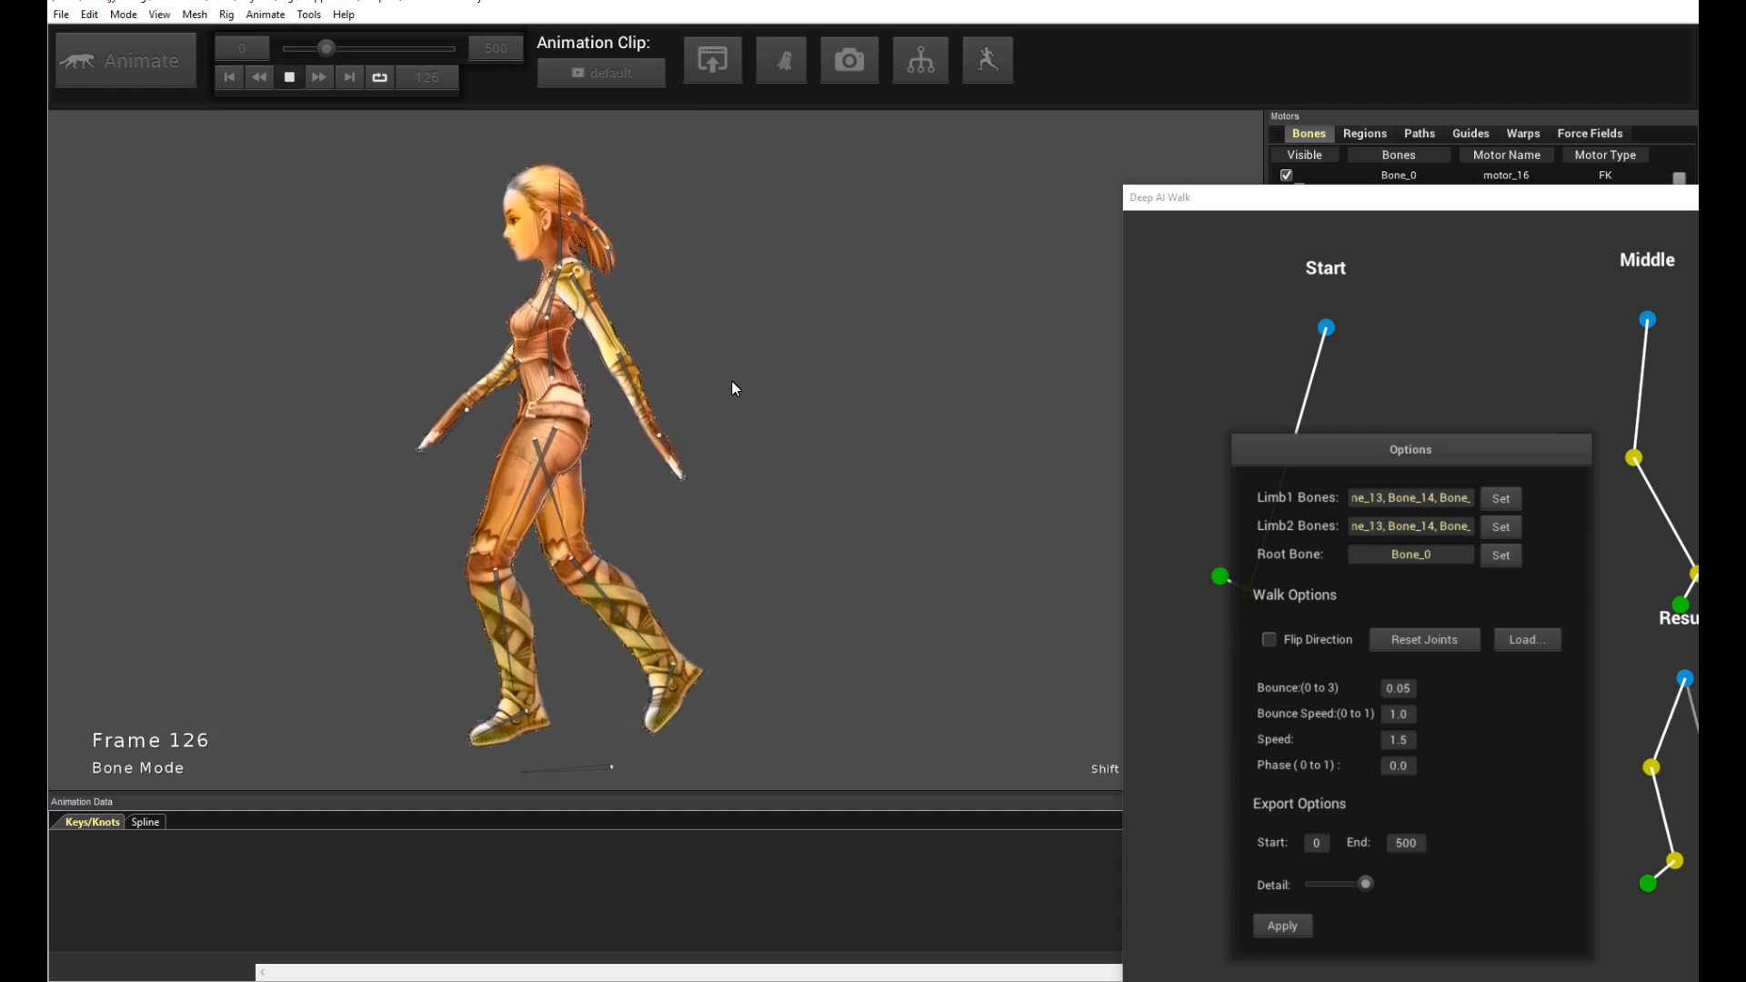
key("space")
- Nudge the End pose's ankle slightly up and back
left_click_drag(1290, 199, 385, 155)
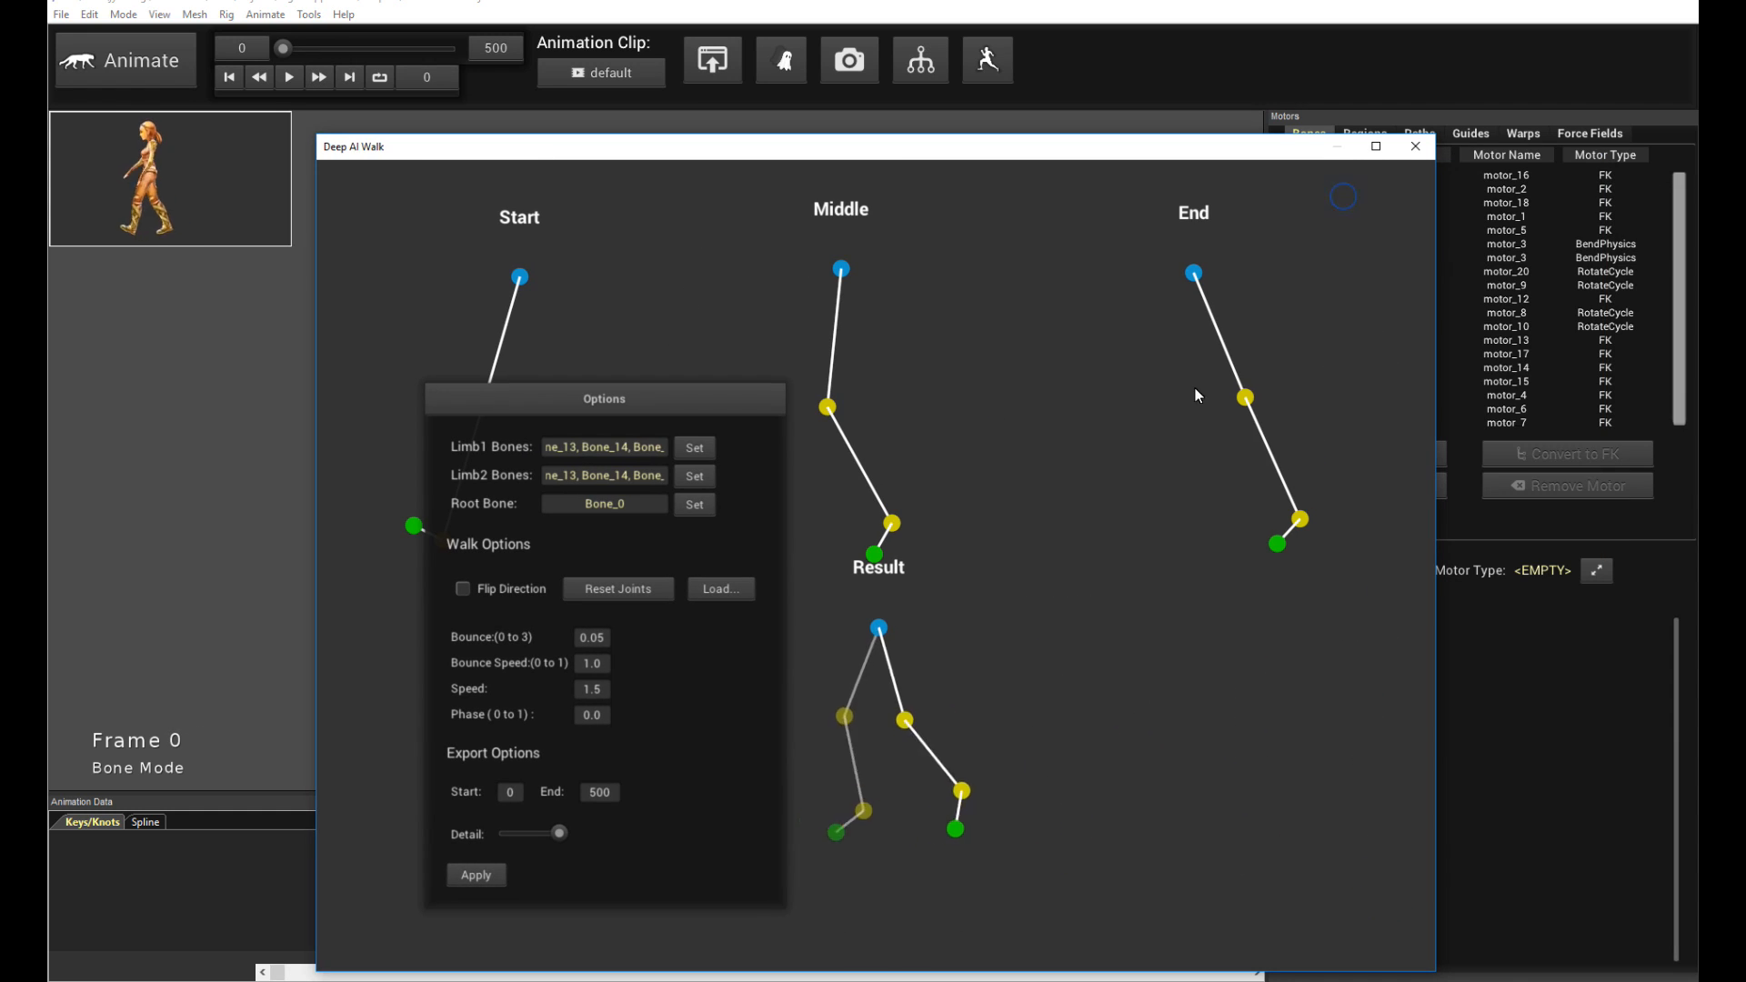
mouse_move(1312, 515)
left_mouse_down()
mouse_move(1301, 522)
mouse_move(1330, 499)
left_mouse_up()
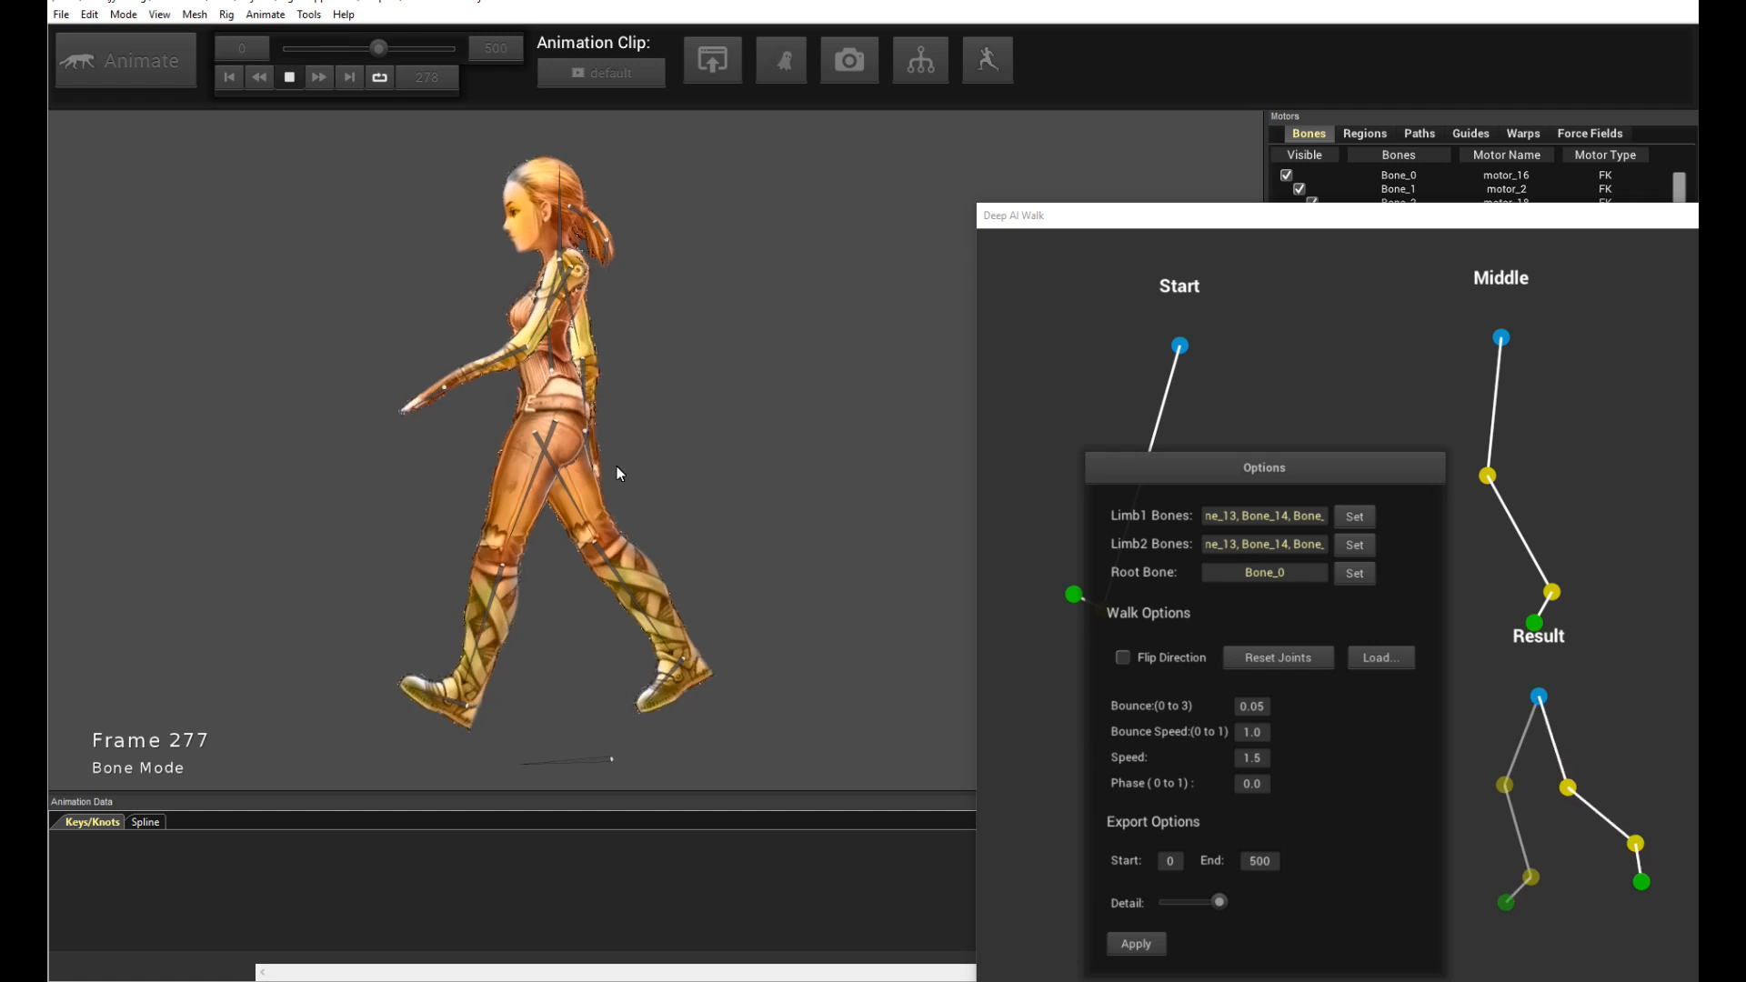
left_click_drag(1306, 463, 1286, 301)
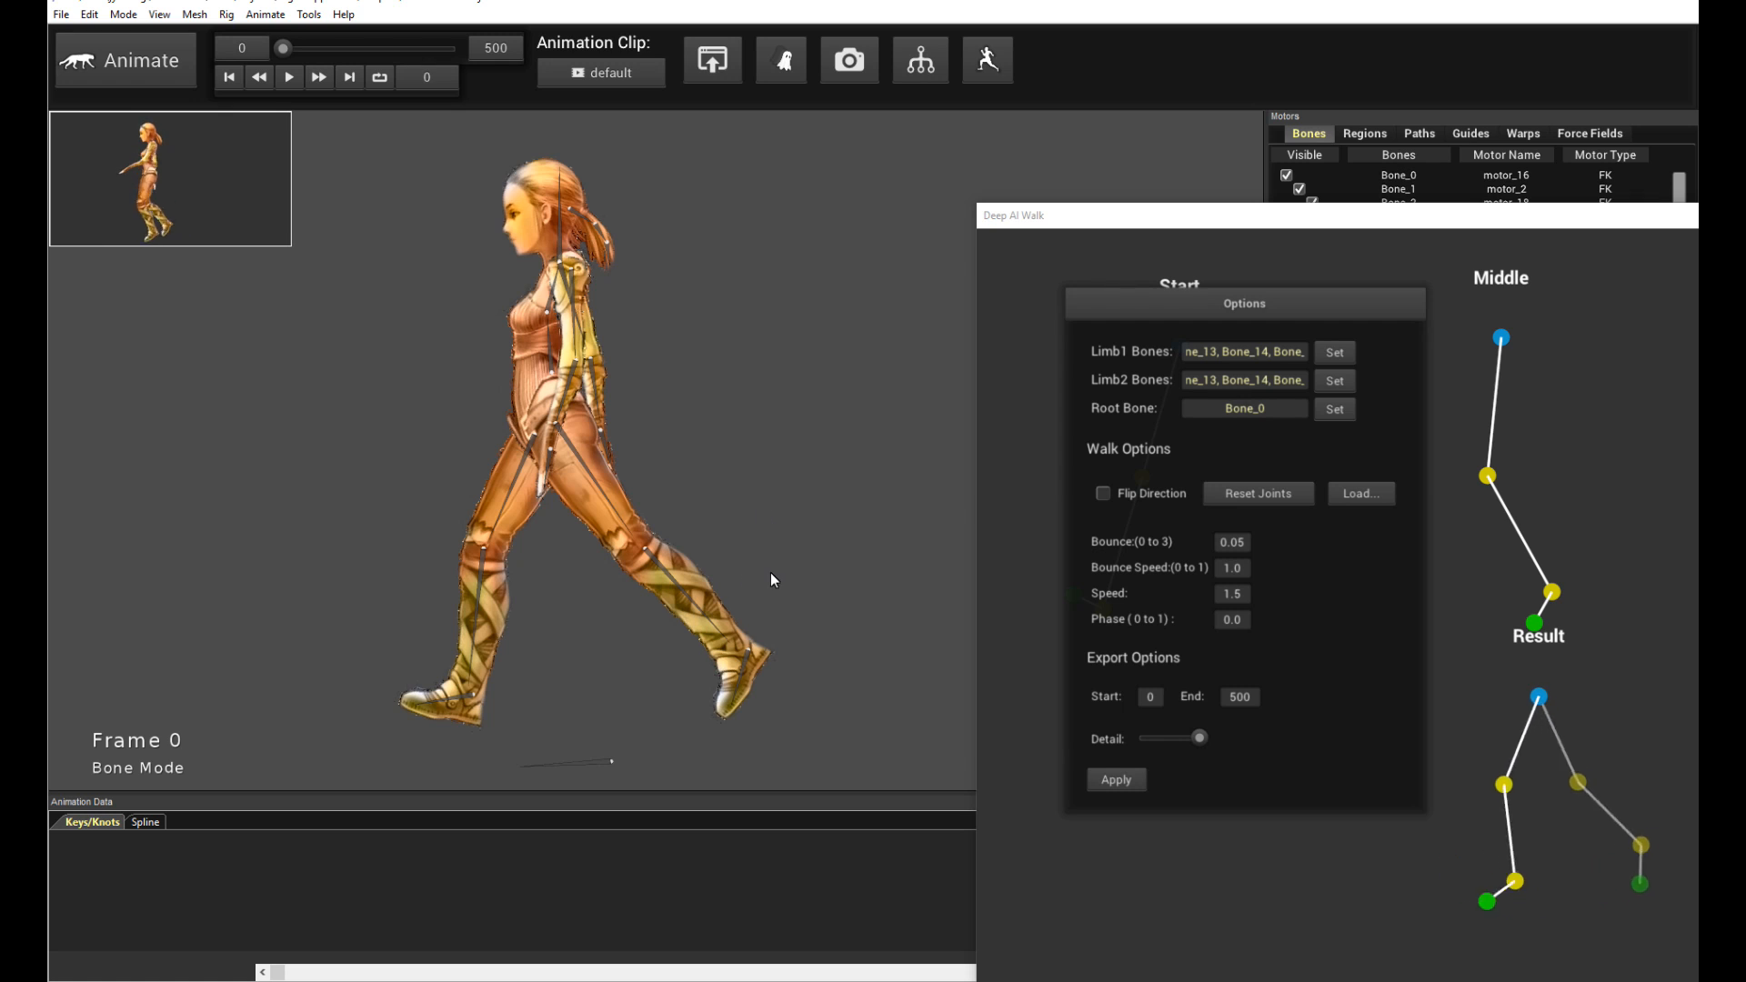
- Select the character's bones and review the generated keyframes across the motor tracks in the timeline
left_click(598, 761)
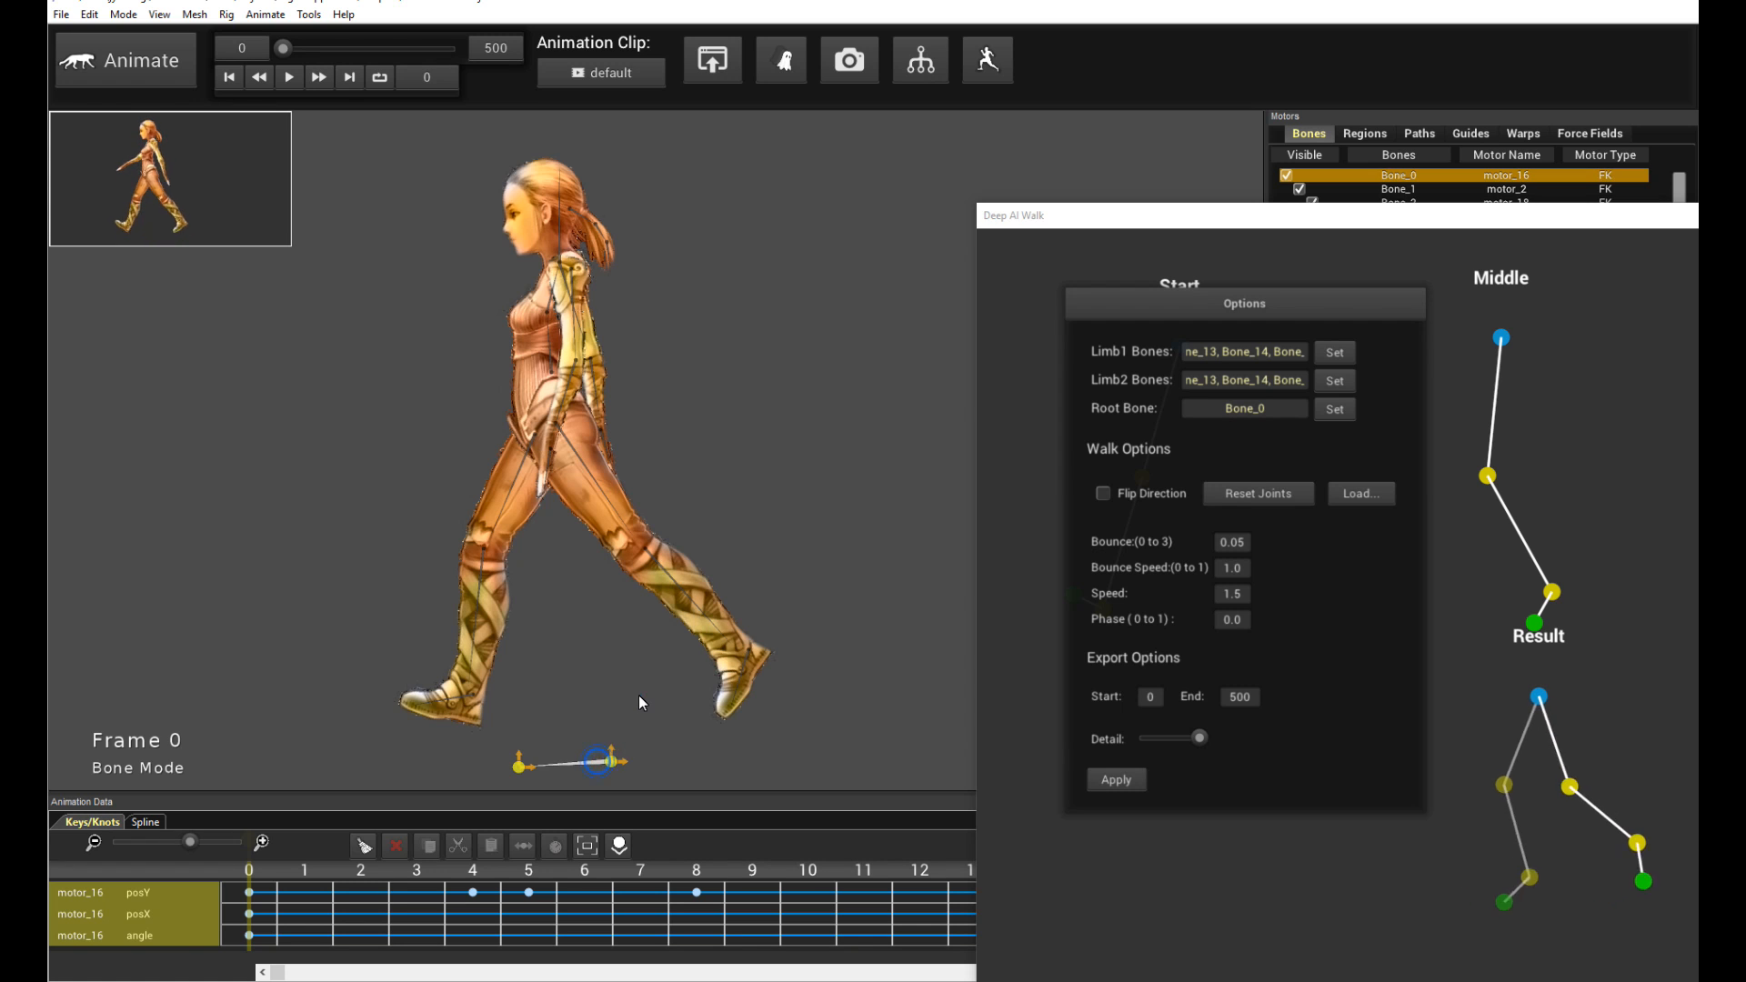
left_click_drag(320, 795, 291, 644)
left_click_drag(188, 689, 136, 682)
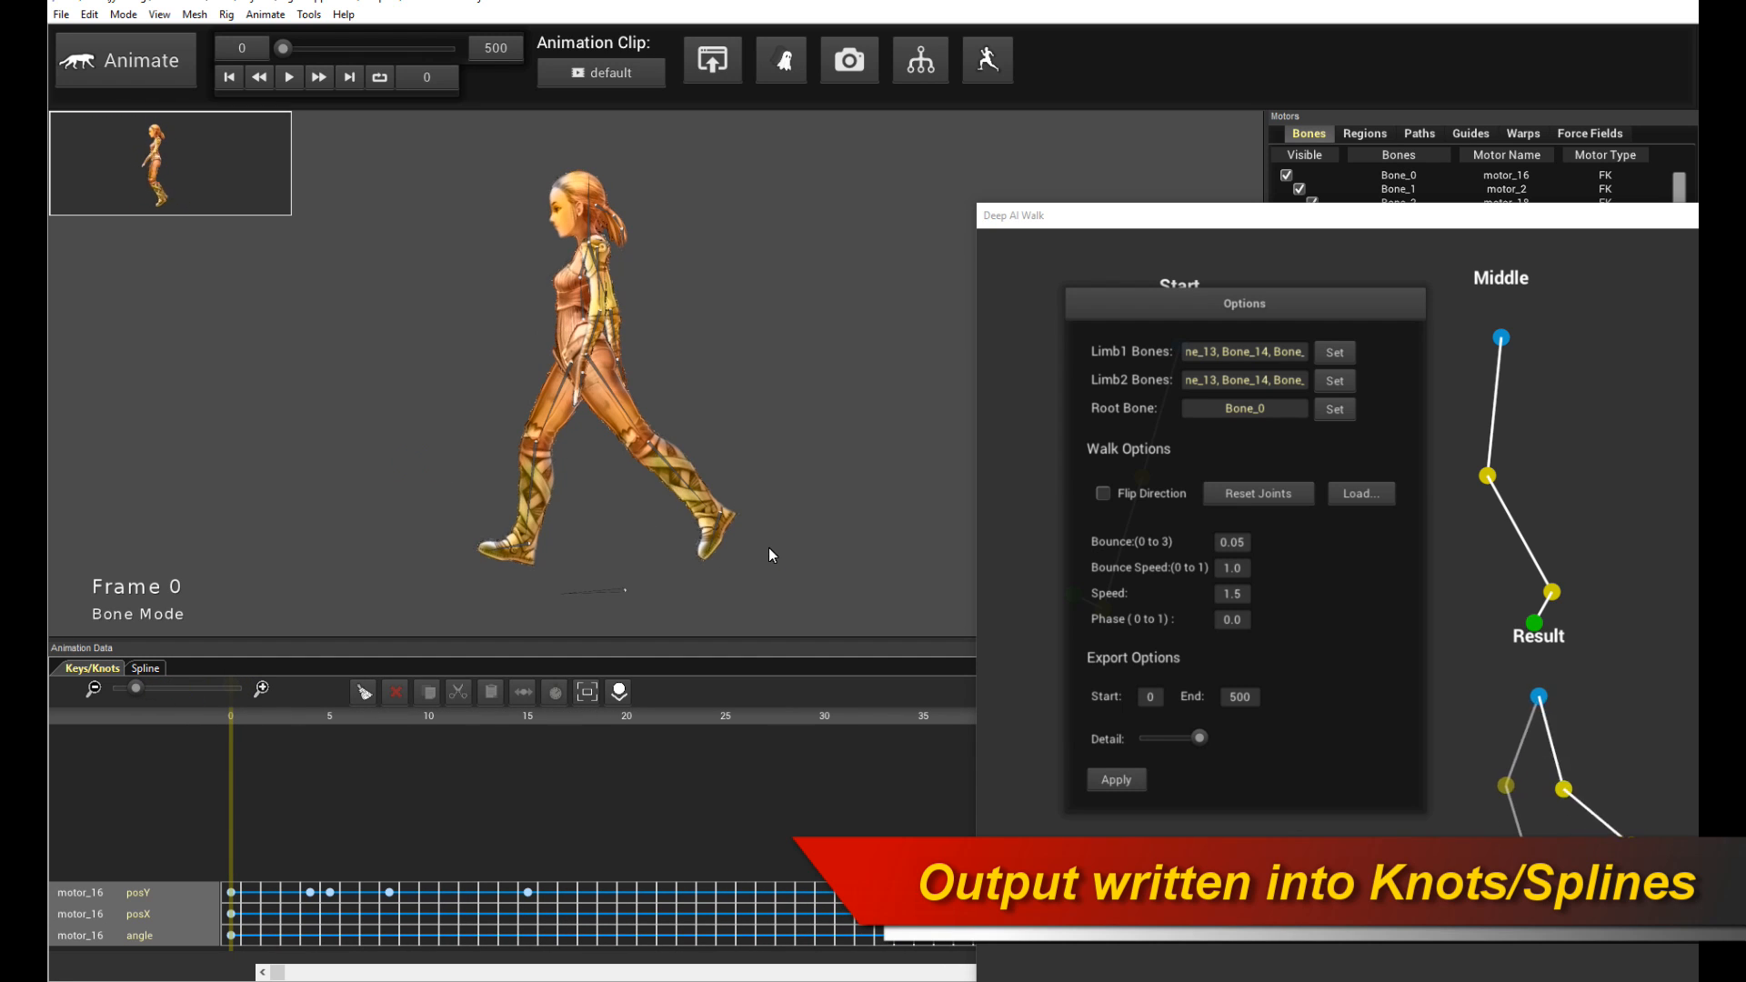
left_click_drag(482, 467, 426, 368)
left_click_drag(565, 521, 428, 342)
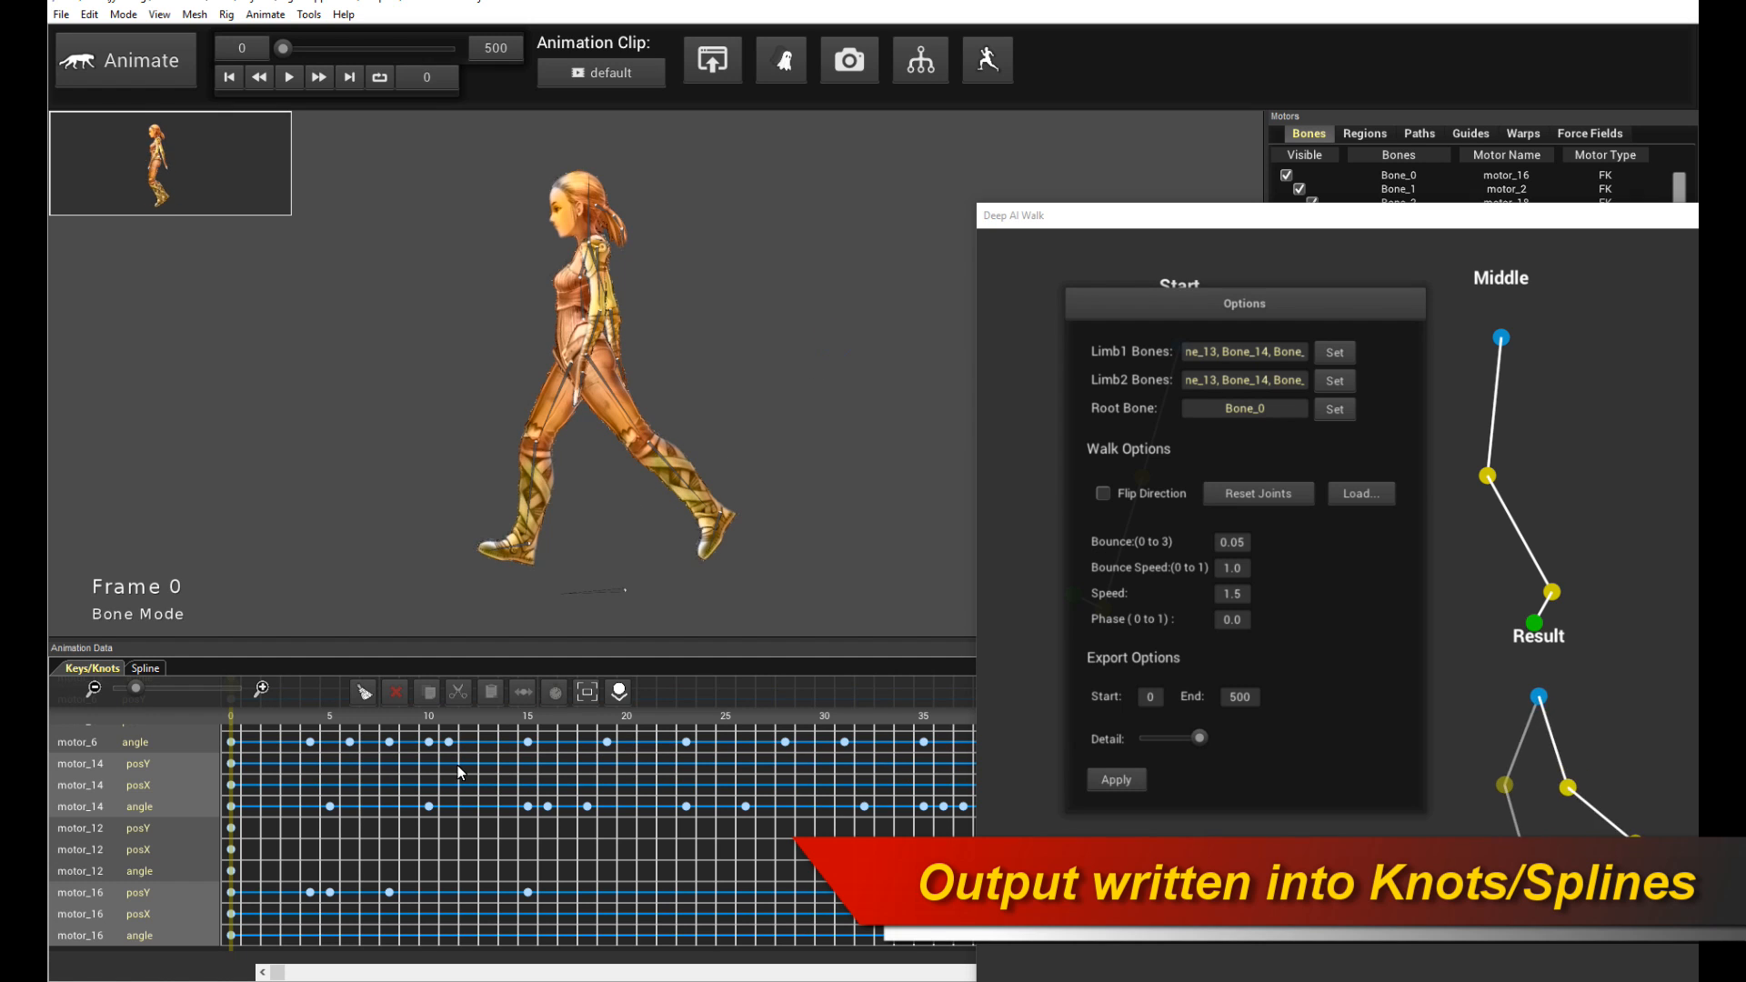
left_click_drag(1125, 220, 1446, 233)
mouse_move(136, 689)
left_mouse_down()
mouse_move(156, 697)
mouse_move(133, 691)
left_mouse_up()
scroll(931, 876, "up", 2)
scroll(931, 876, "down", 2)
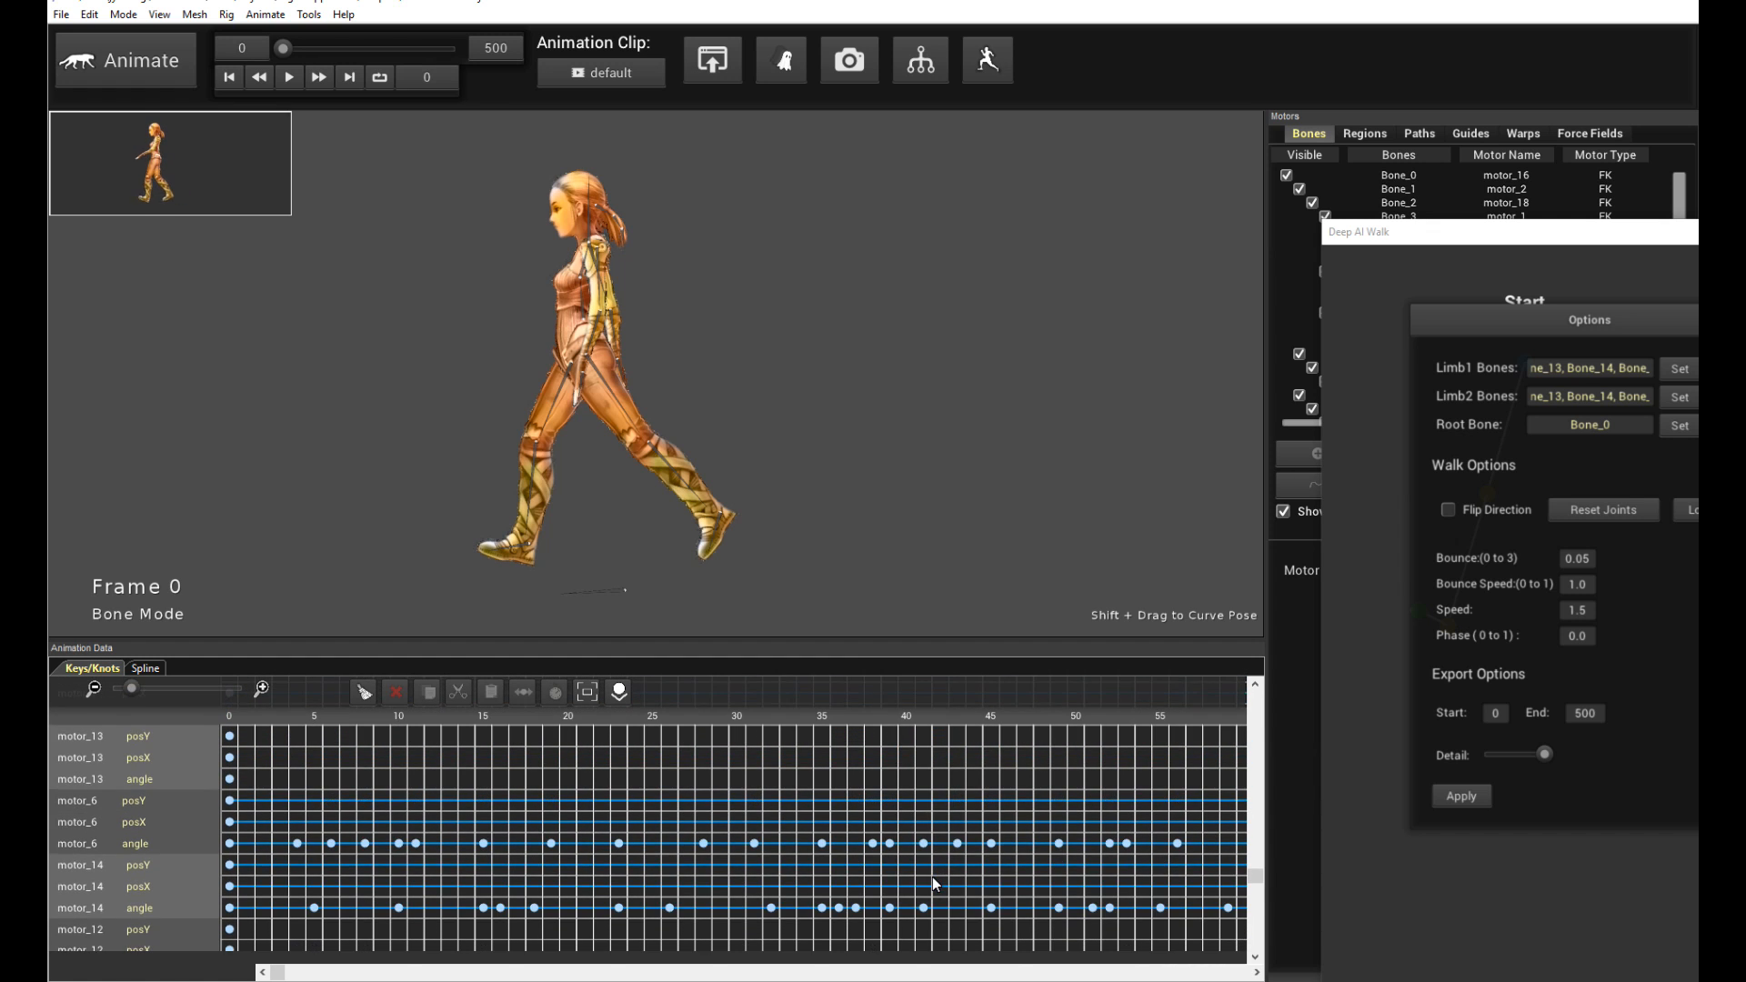
left_click_drag(1255, 915, 1253, 957)
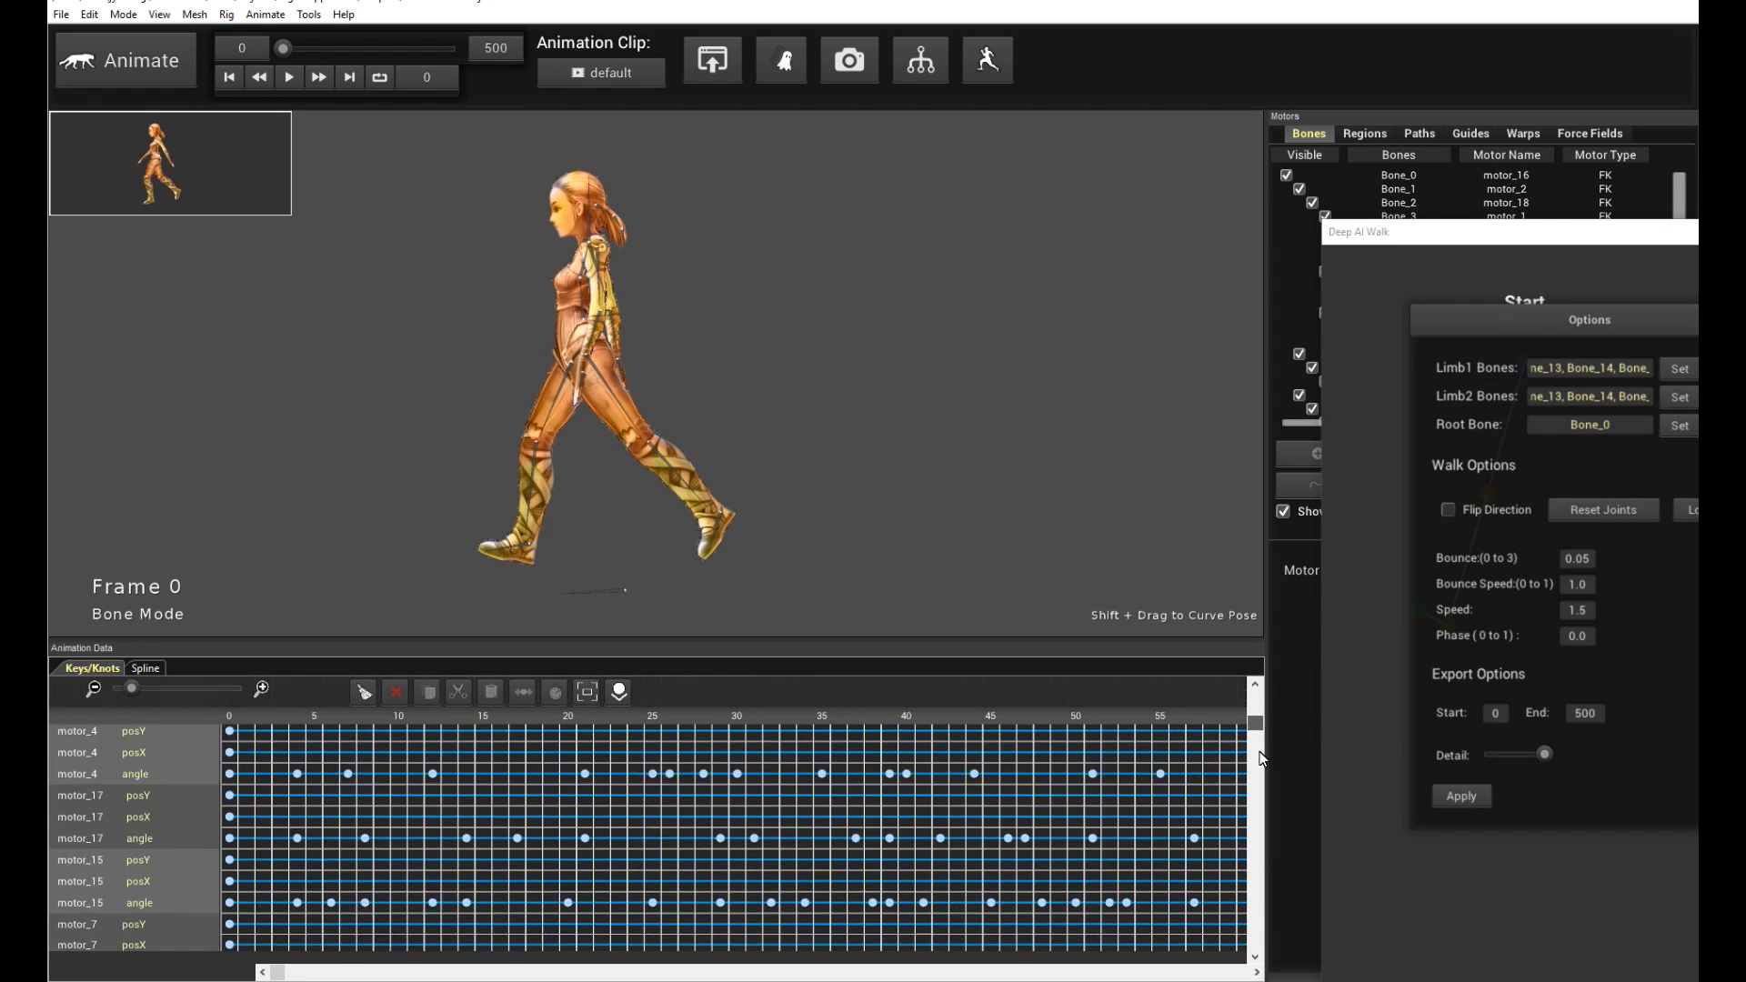
scroll(142, 721, "up", 3)
- Switch to the spline view, select a leg bone and show all curves to inspect the generated splines
left_click(145, 670)
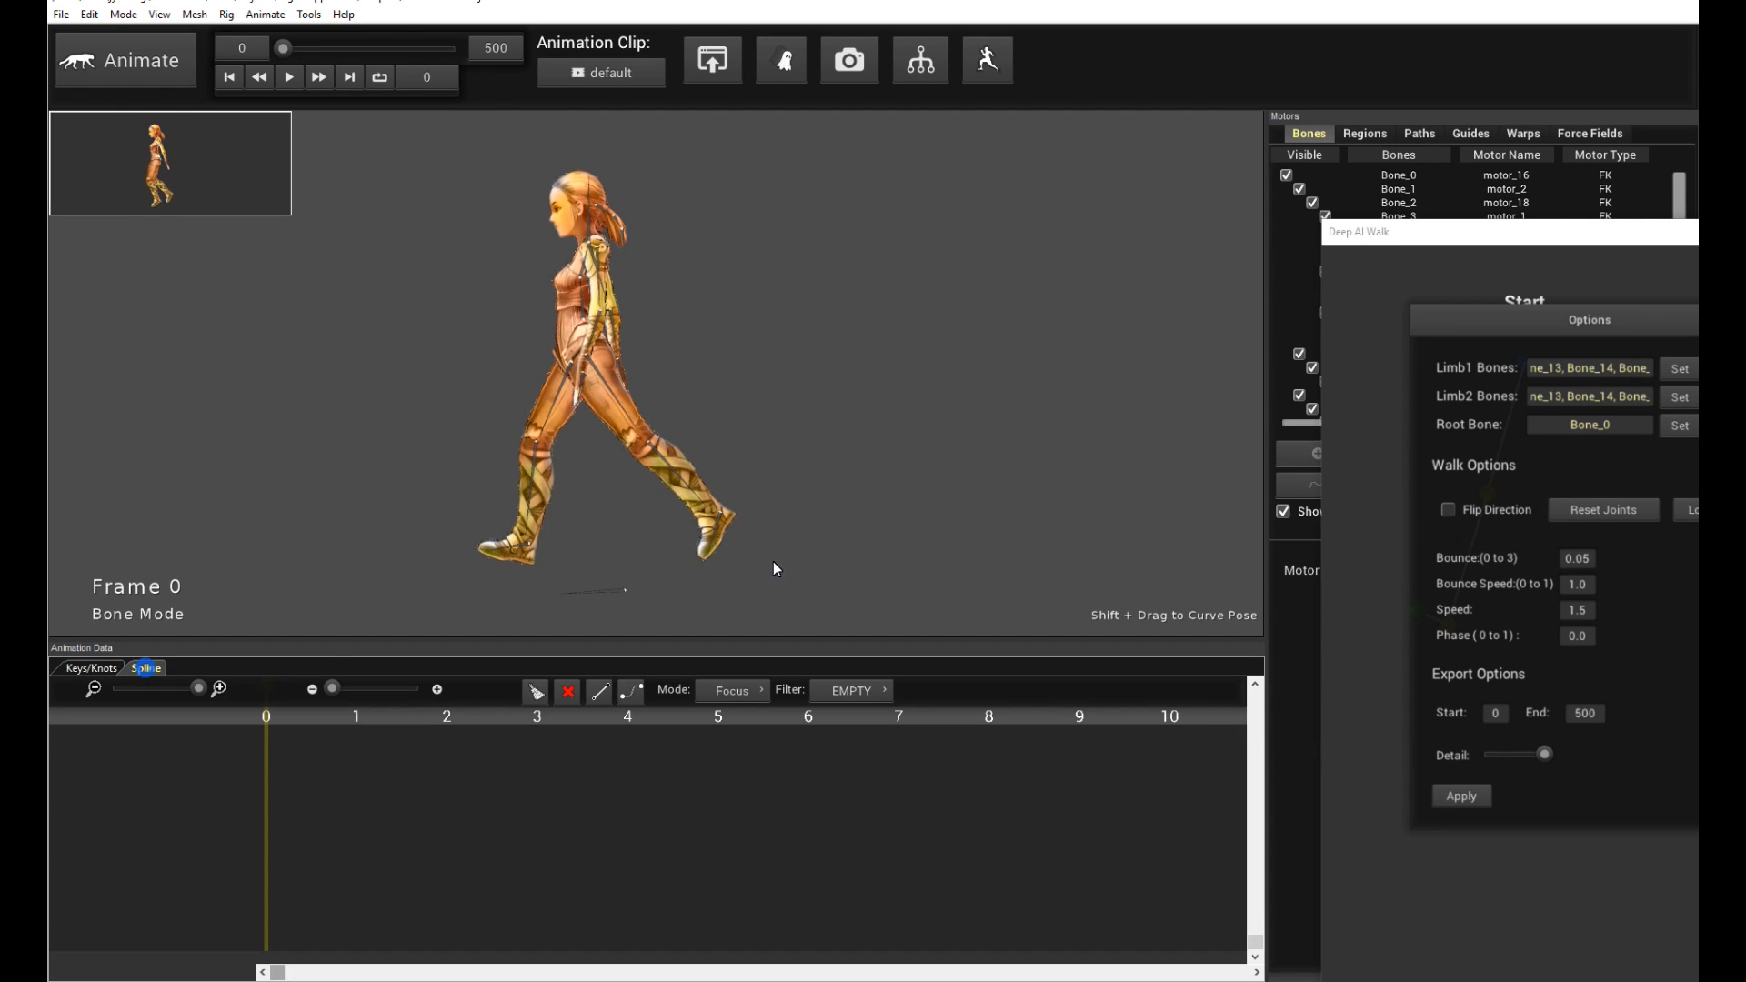
left_click(673, 473)
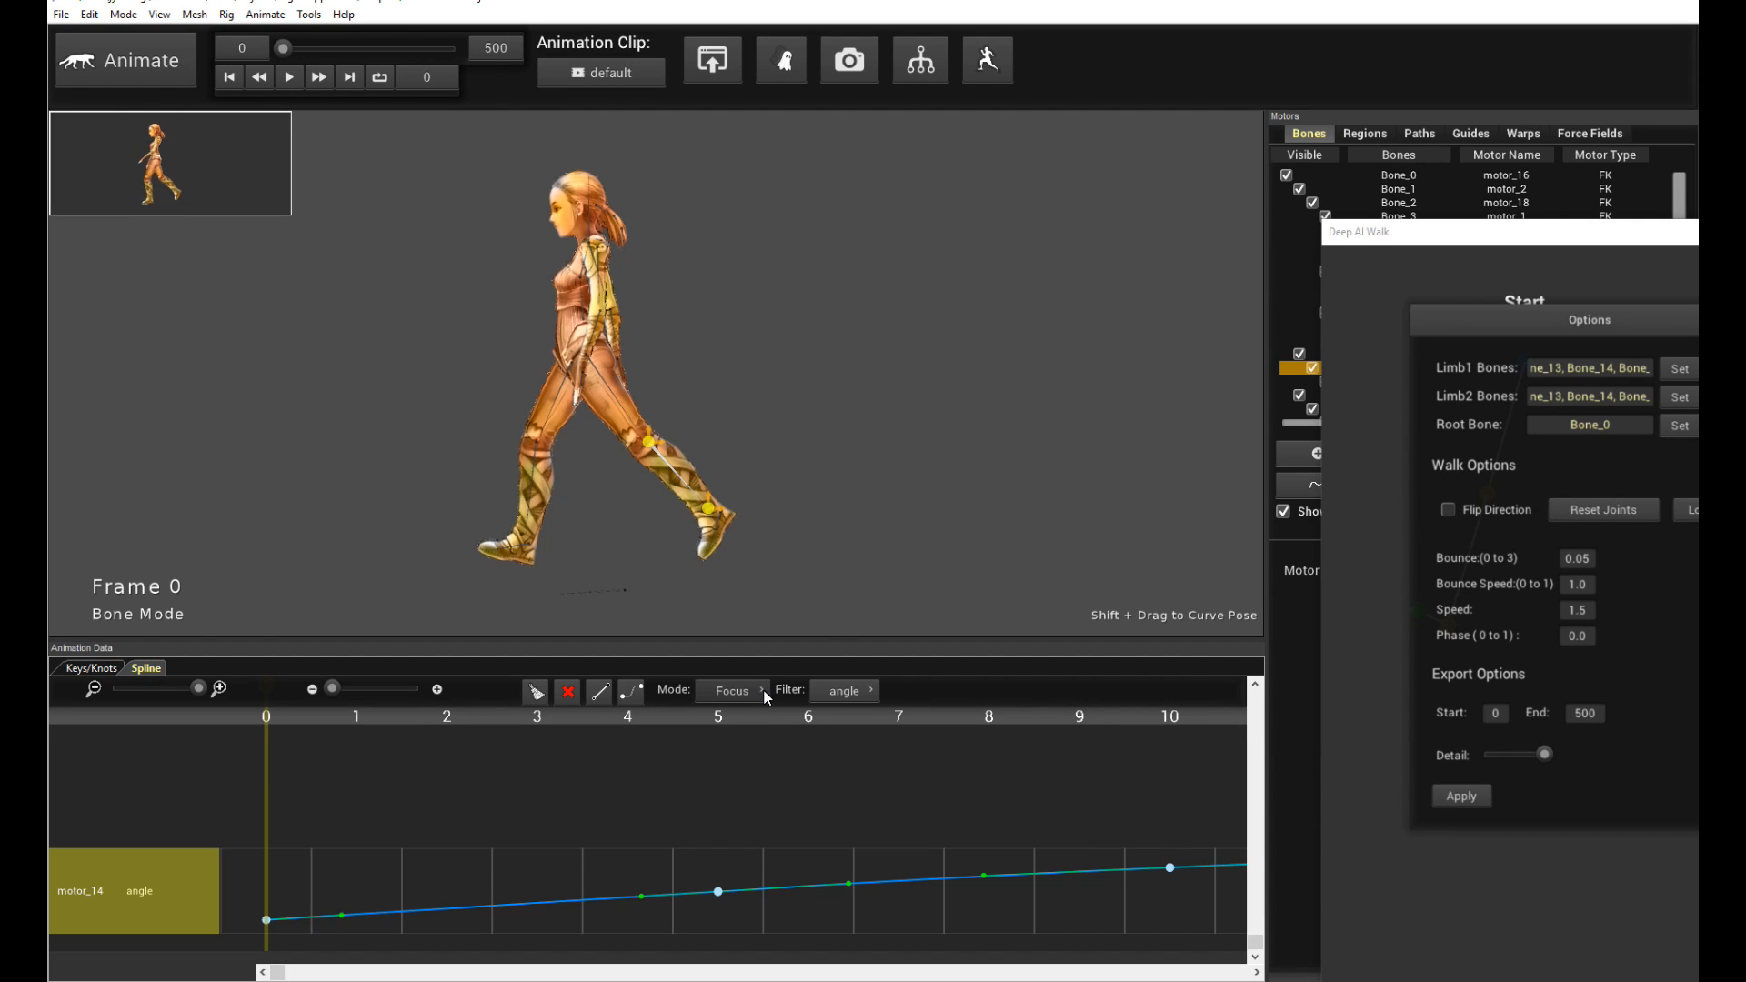
left_click(729, 724)
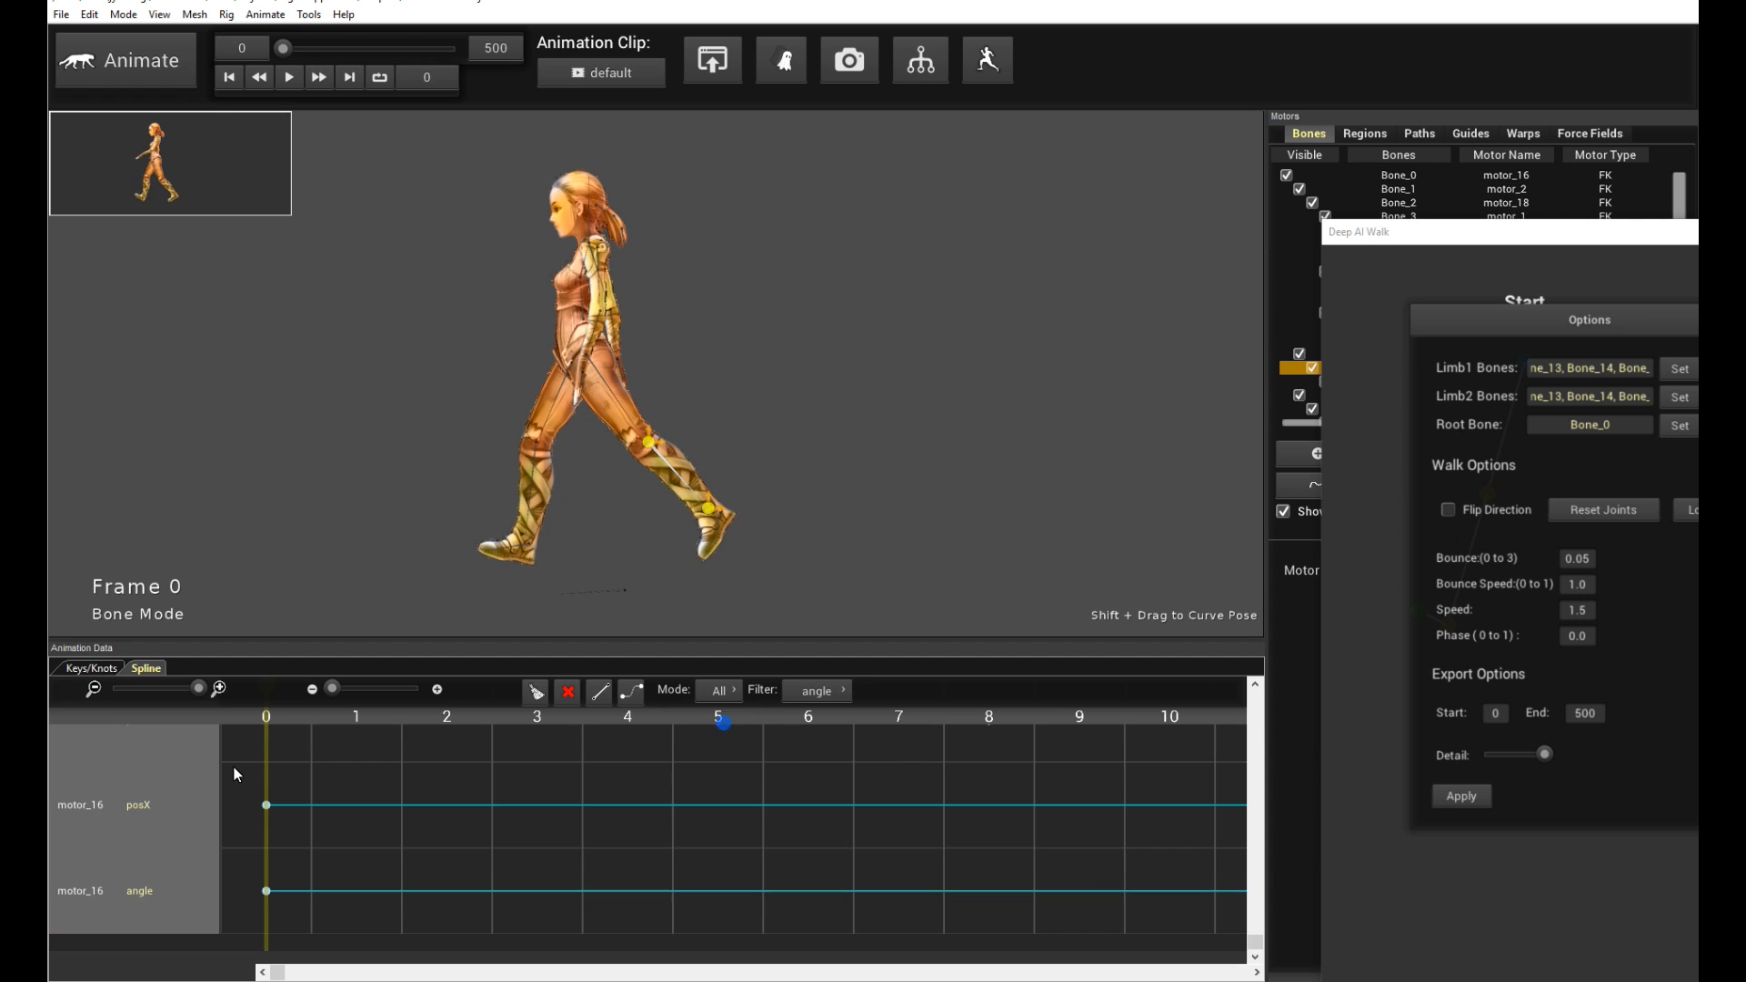
left_click_drag(194, 687, 113, 689)
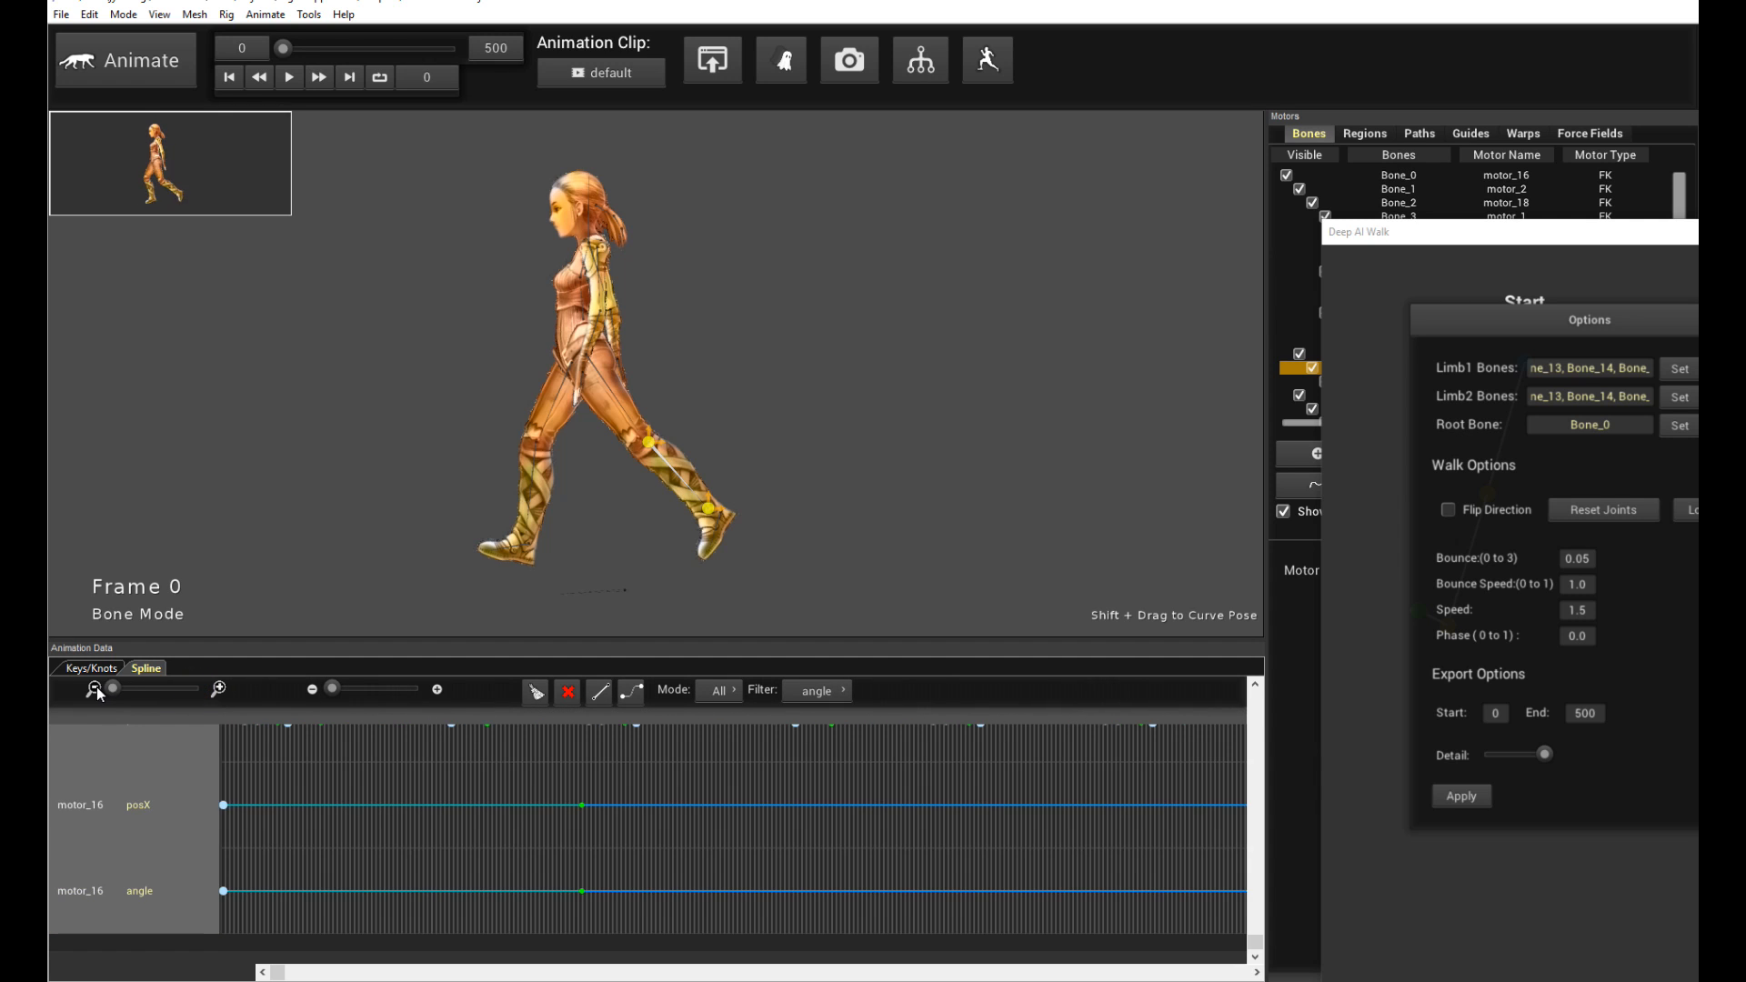
scroll(645, 799, "up", 2)
scroll(685, 800, "down", 2)
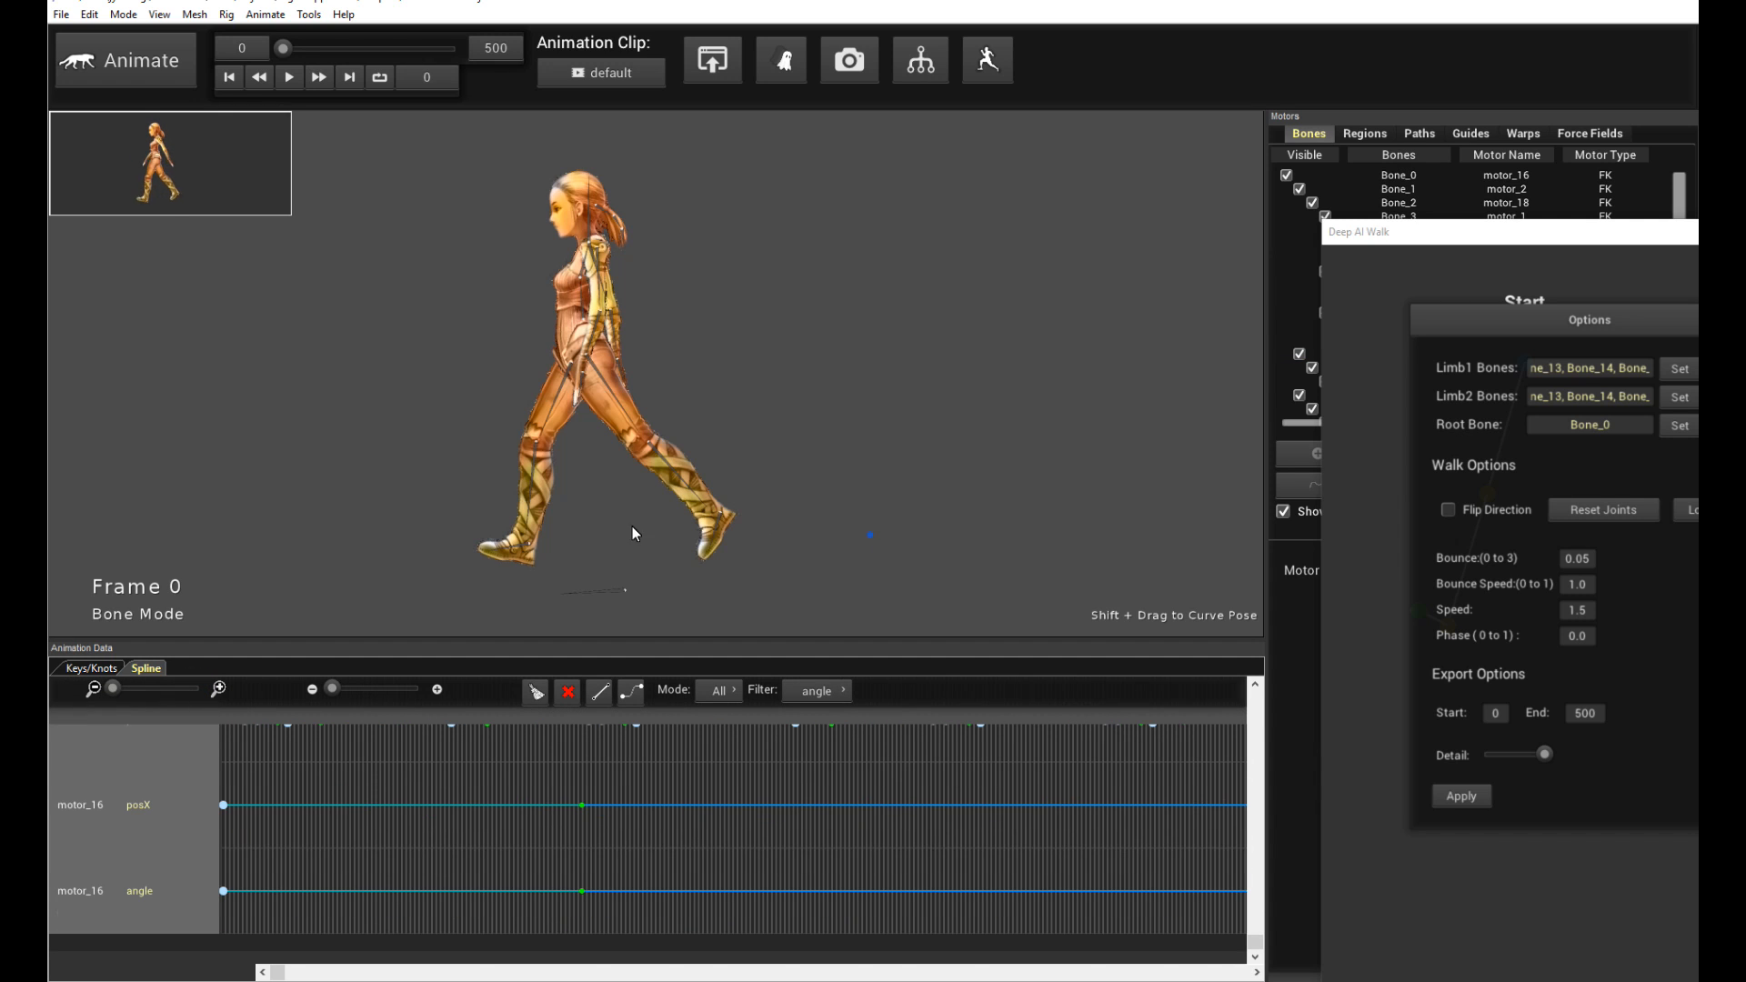
- Zoom in on the leg's angle spline to inspect its curve shape, then return to the keyframe view
scroll(546, 860, "up", 3)
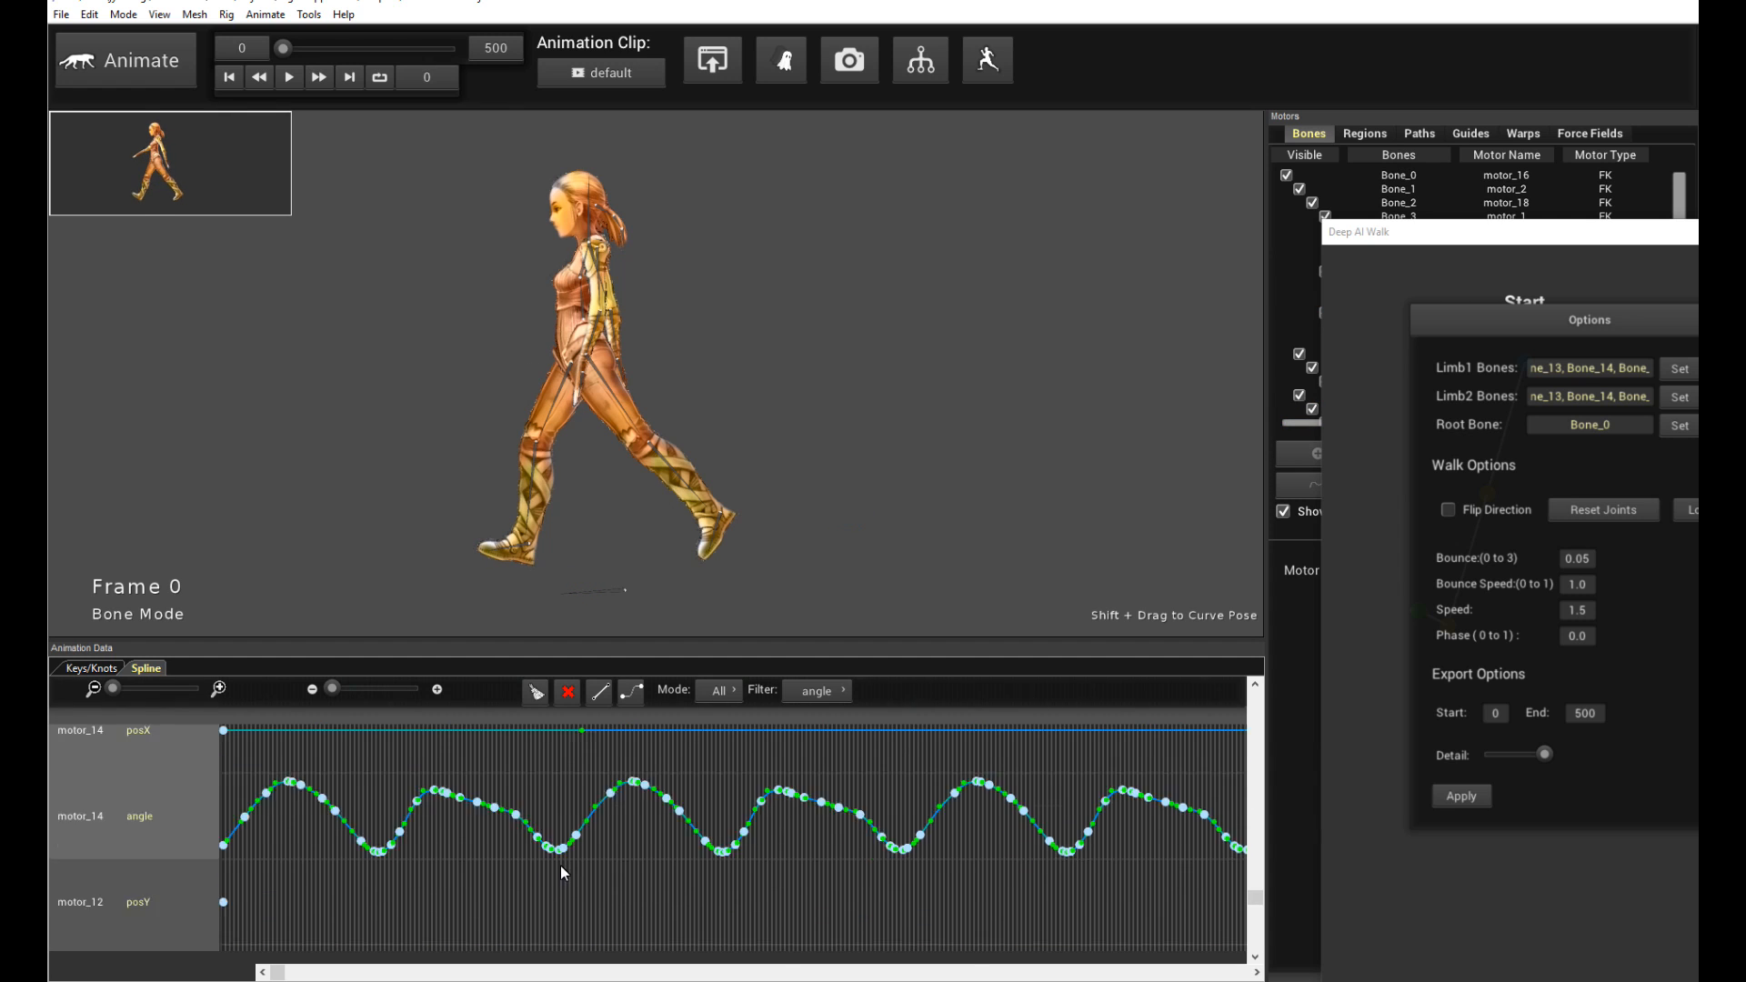
left_click_drag(112, 687, 140, 693)
mouse_move(278, 972)
left_mouse_down()
mouse_move(418, 973)
mouse_move(257, 958)
left_mouse_up()
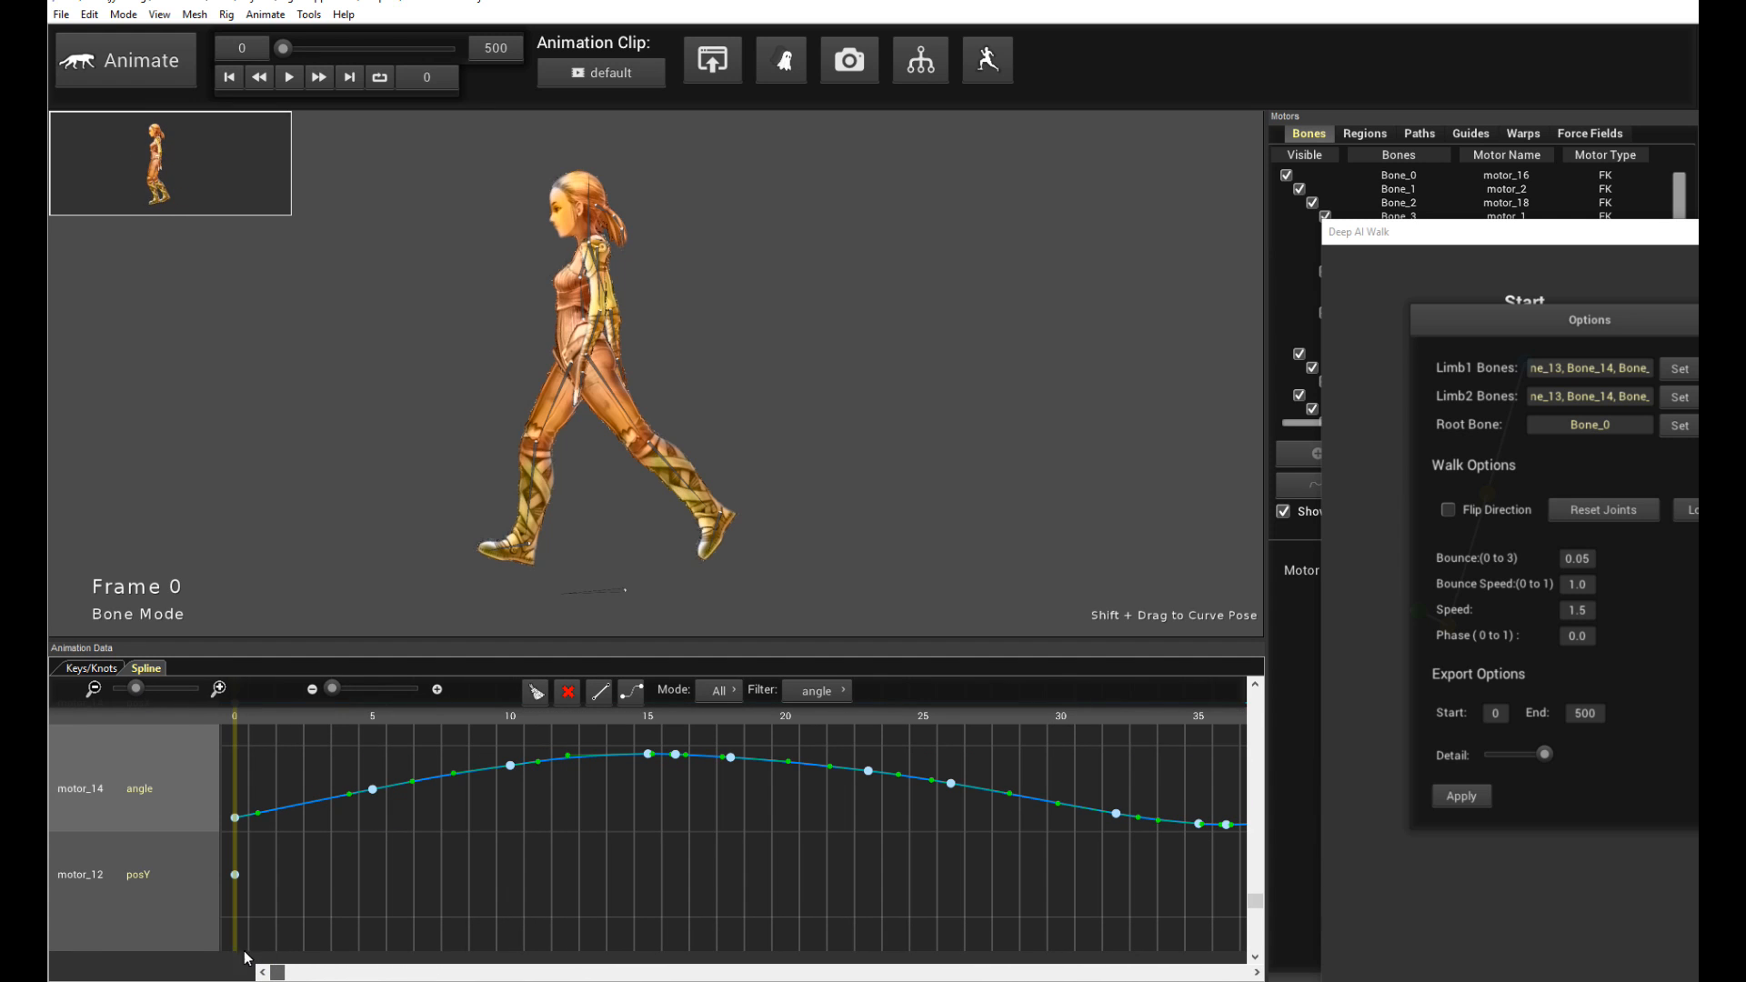
left_click(90, 671)
- Play back the generated walk cycle in the viewport and stop it at the start
left_click_drag(919, 437, 946, 461)
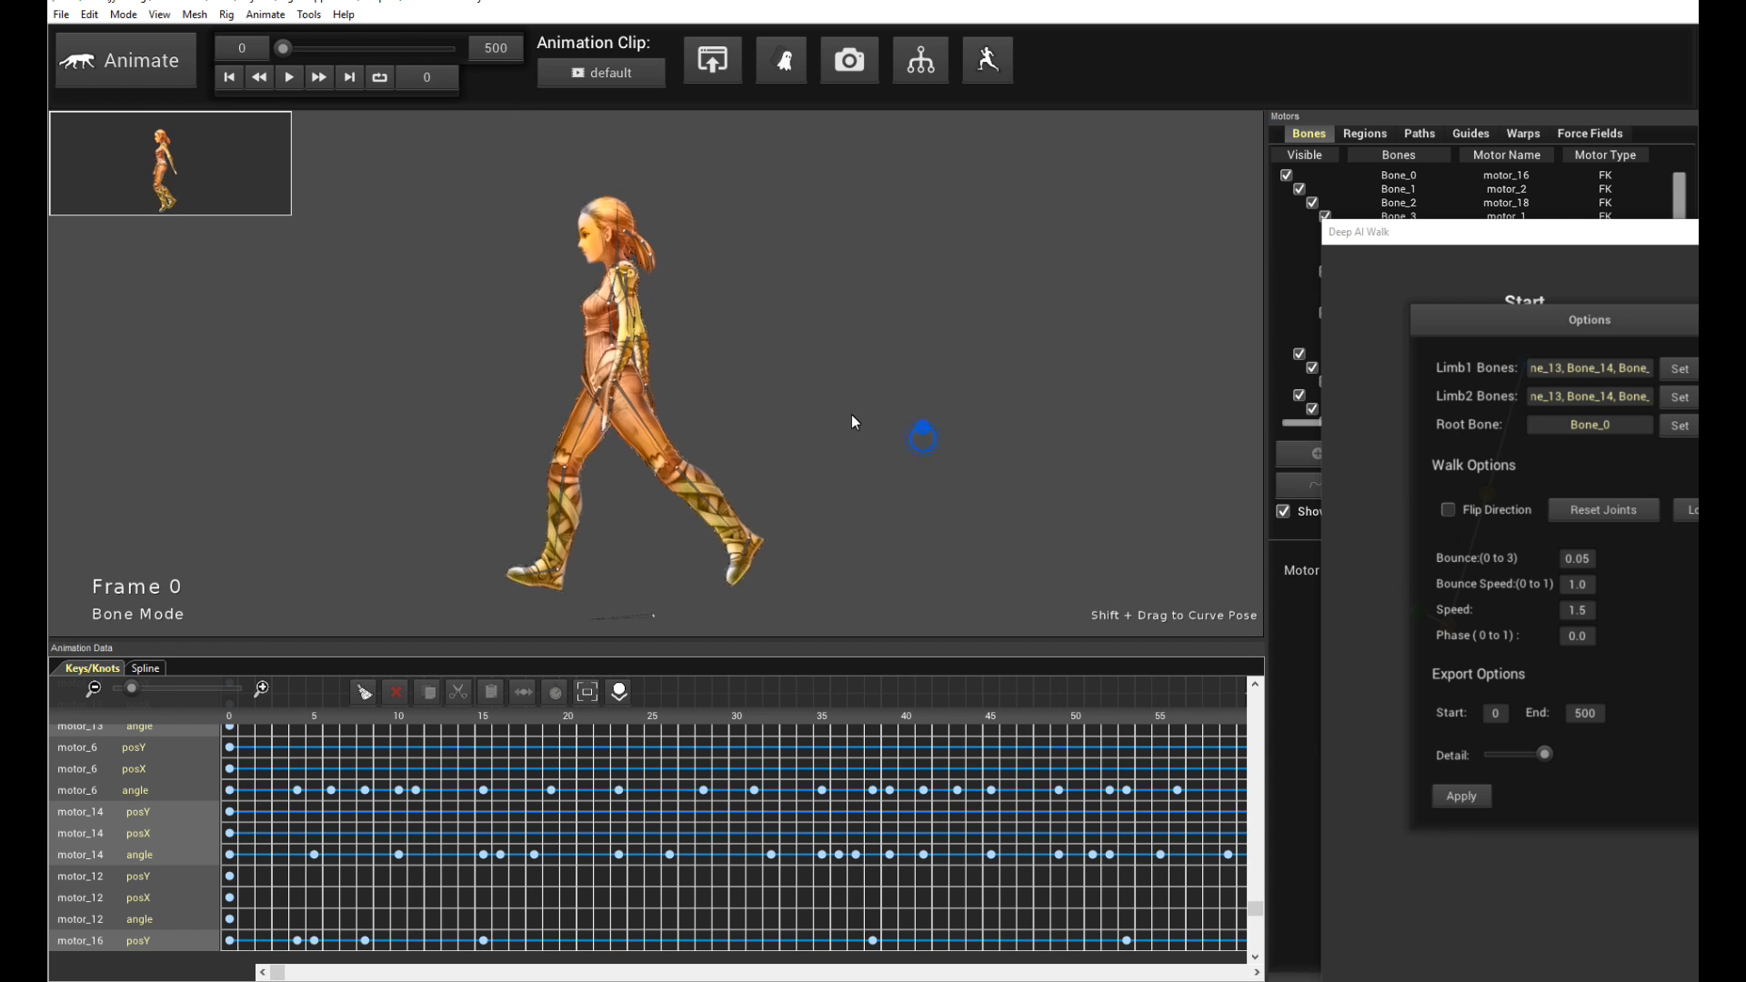
scroll(873, 407, "up", 3)
key("space")
left_click_drag(826, 394, 900, 377)
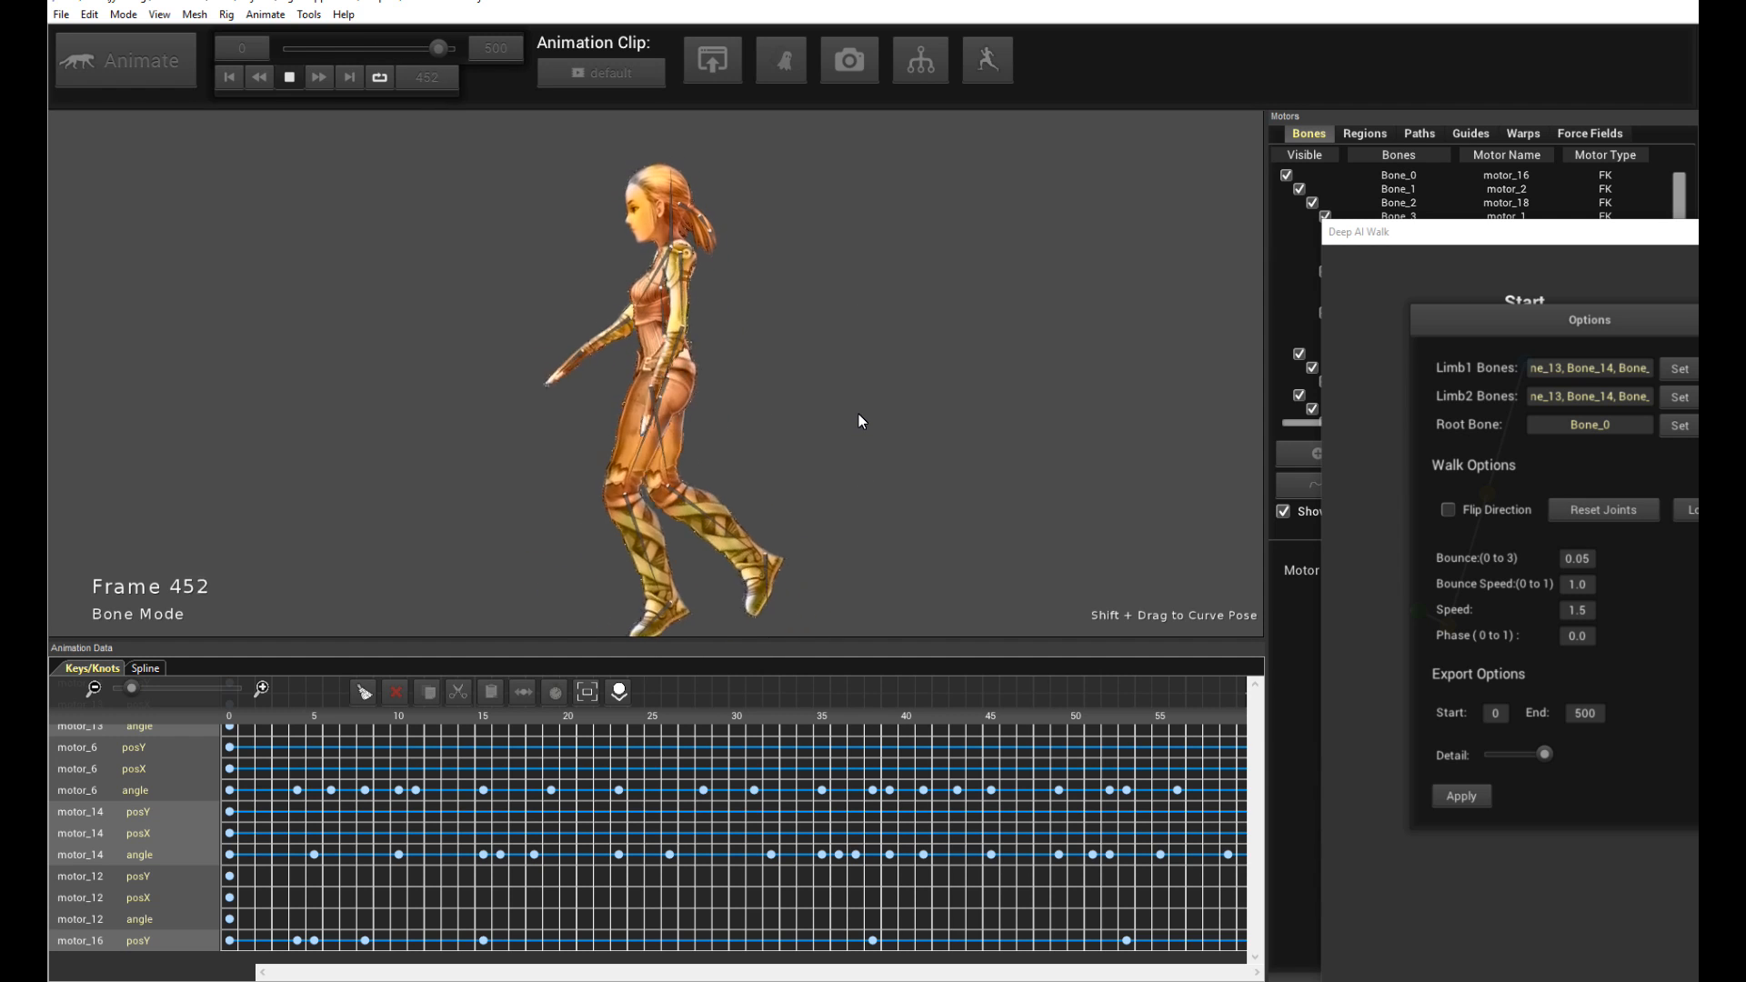
key("space")
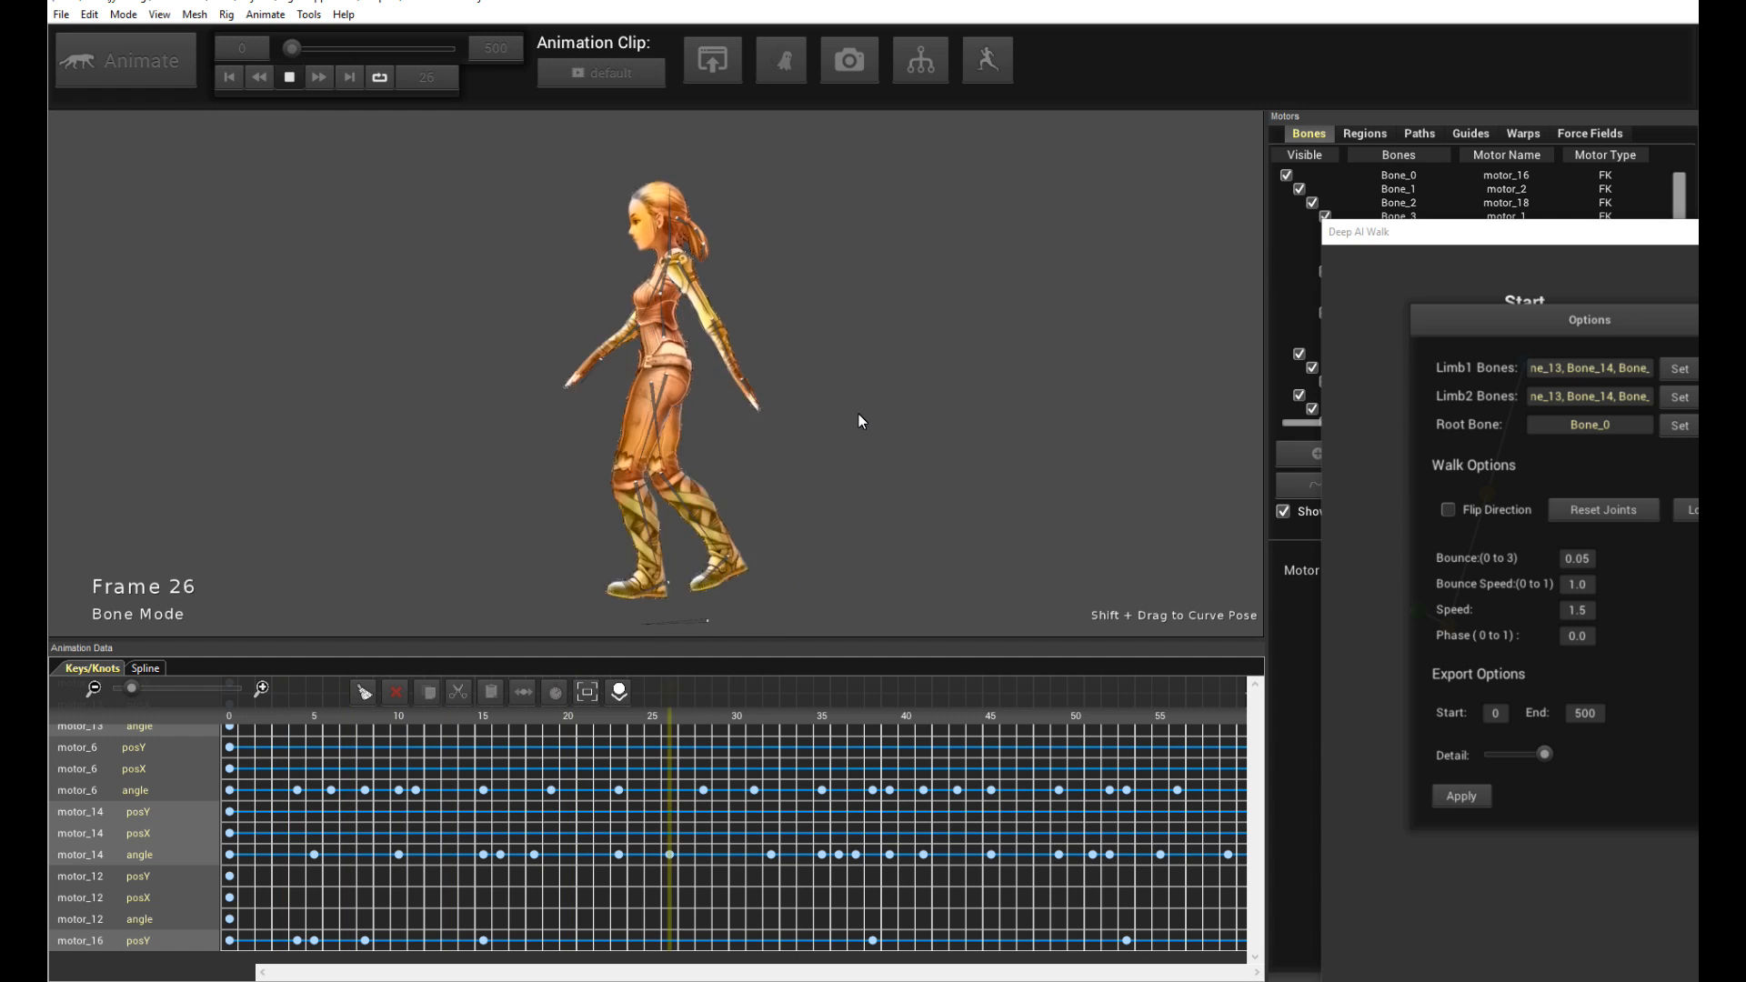
key("space")
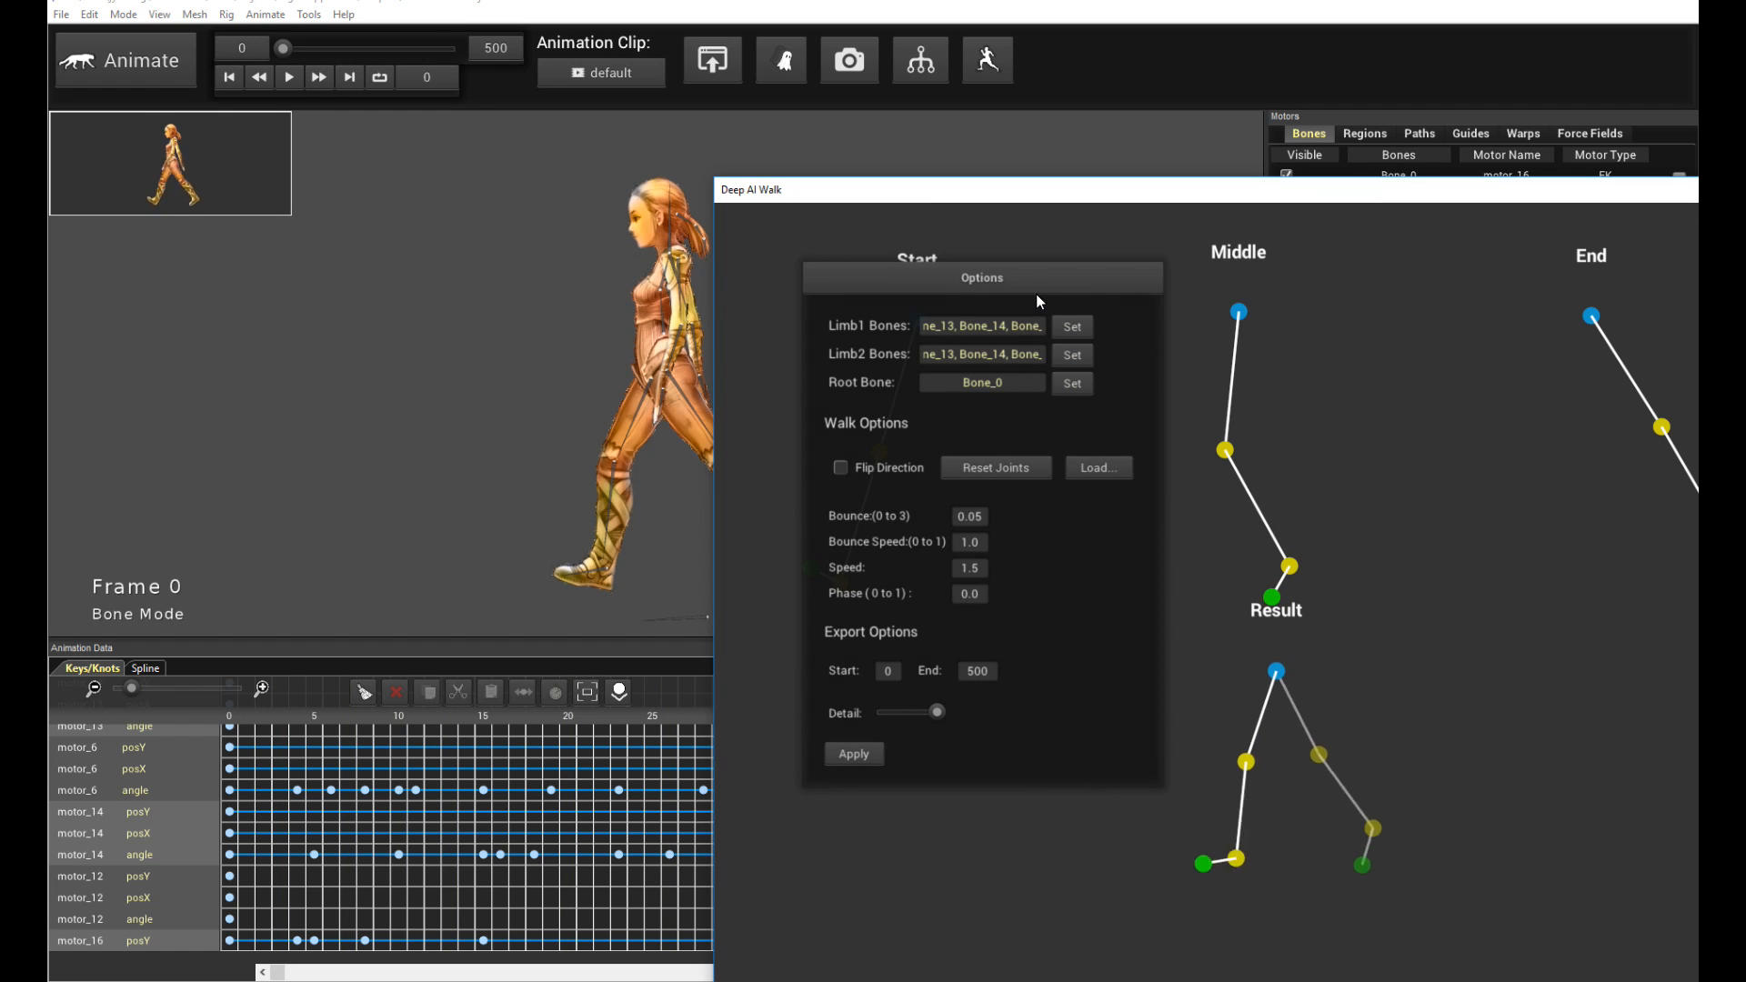
- Move the Deep AI Walk window beside the character and play the walk again while comparing the poses
left_click_drag(1040, 301, 1552, 406)
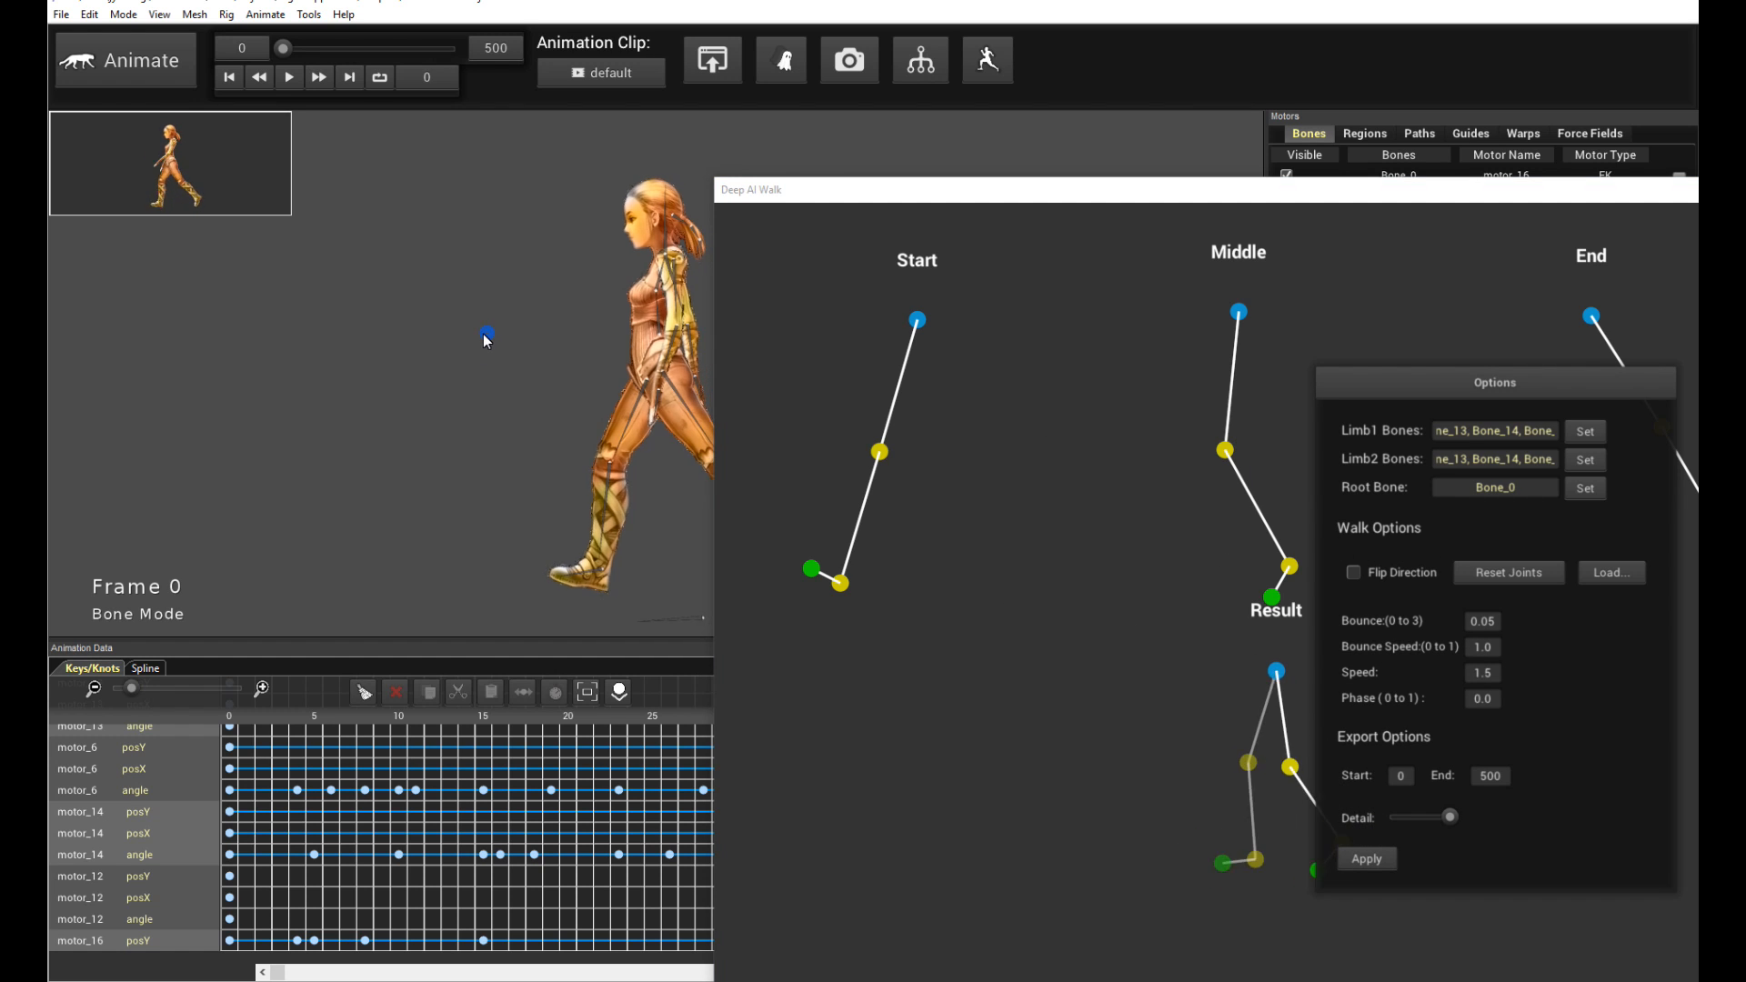
key("space")
left_click(634, 451)
left_click(815, 260)
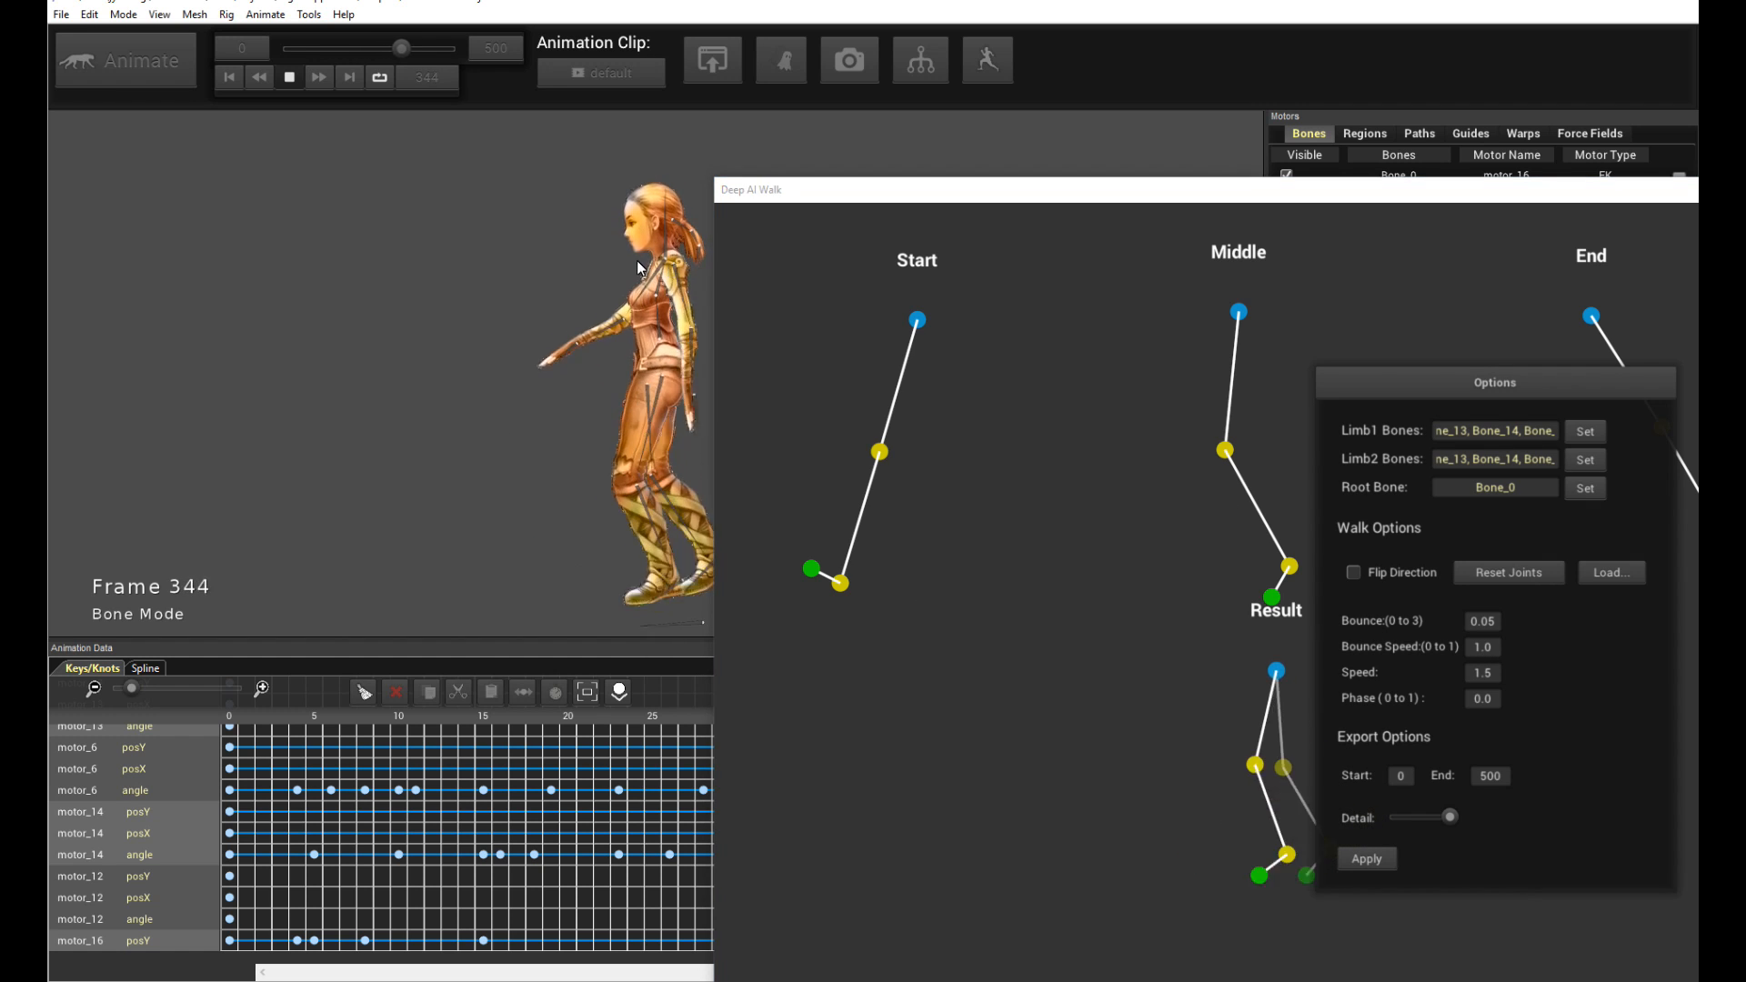
left_click(533, 260)
key("space")
left_click_drag(891, 193, 907, 197)
key("space")
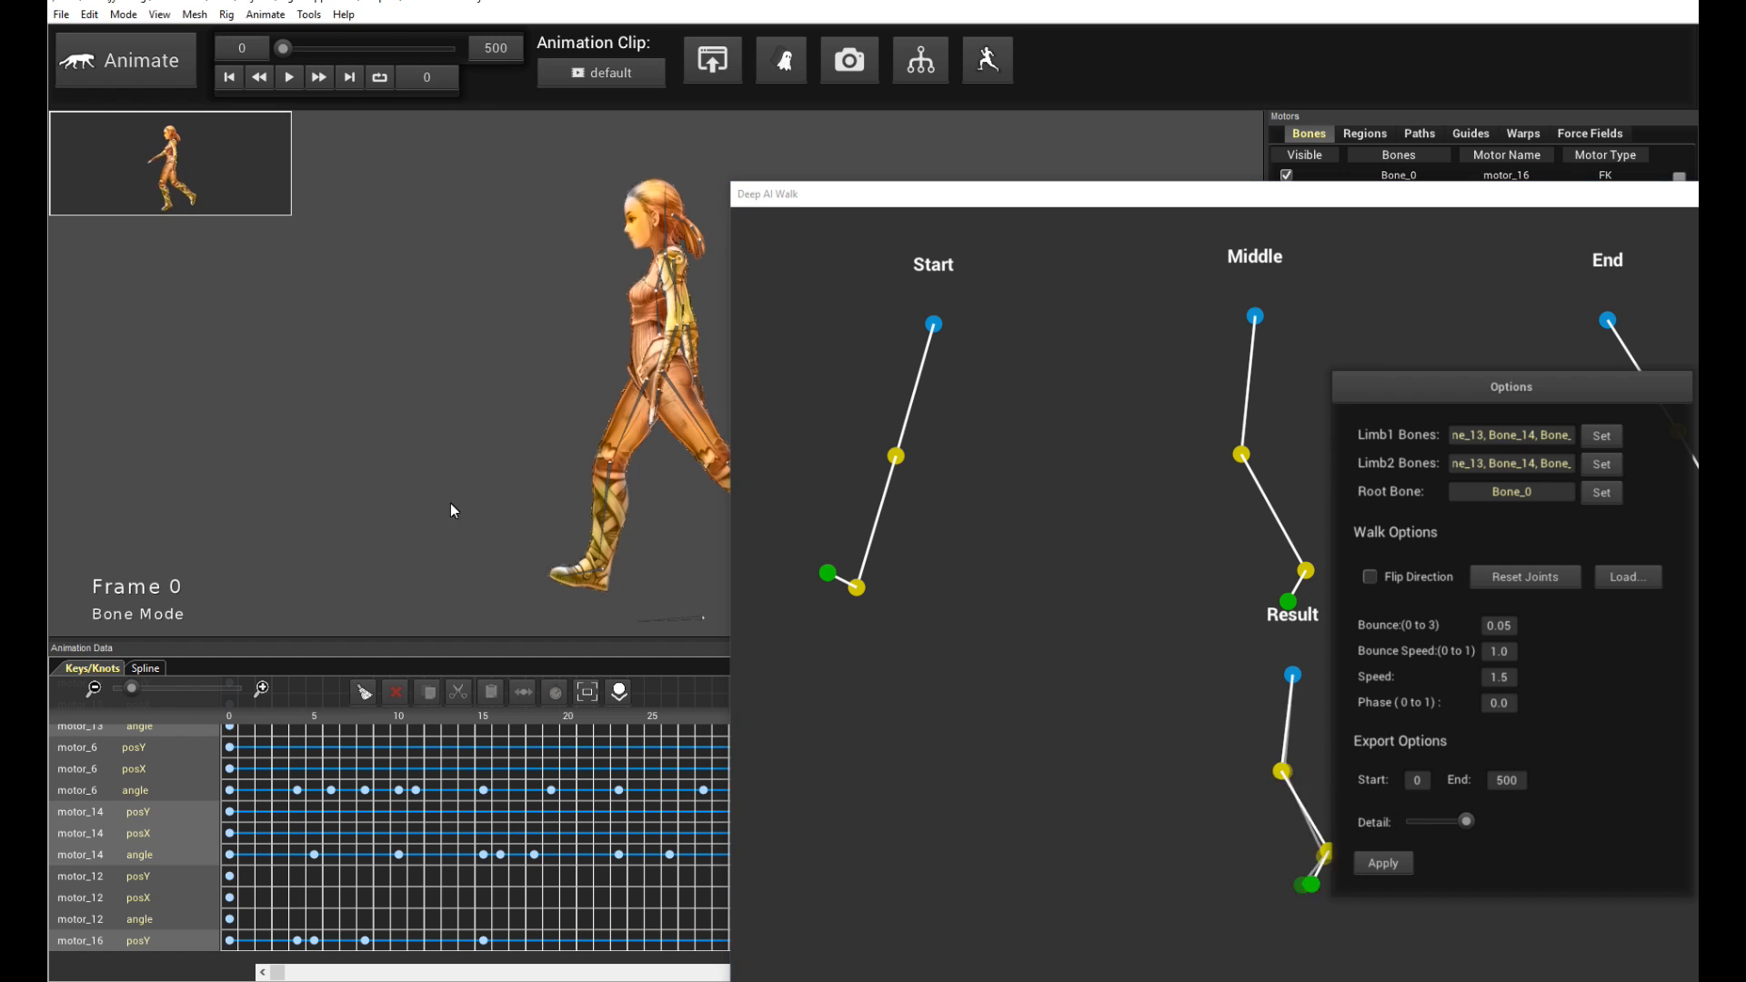
- Reposition the Deep AI Walk window further aside and scroll the keyframe timeline back to its start
left_click_drag(911, 202, 1074, 206)
left_click(788, 395)
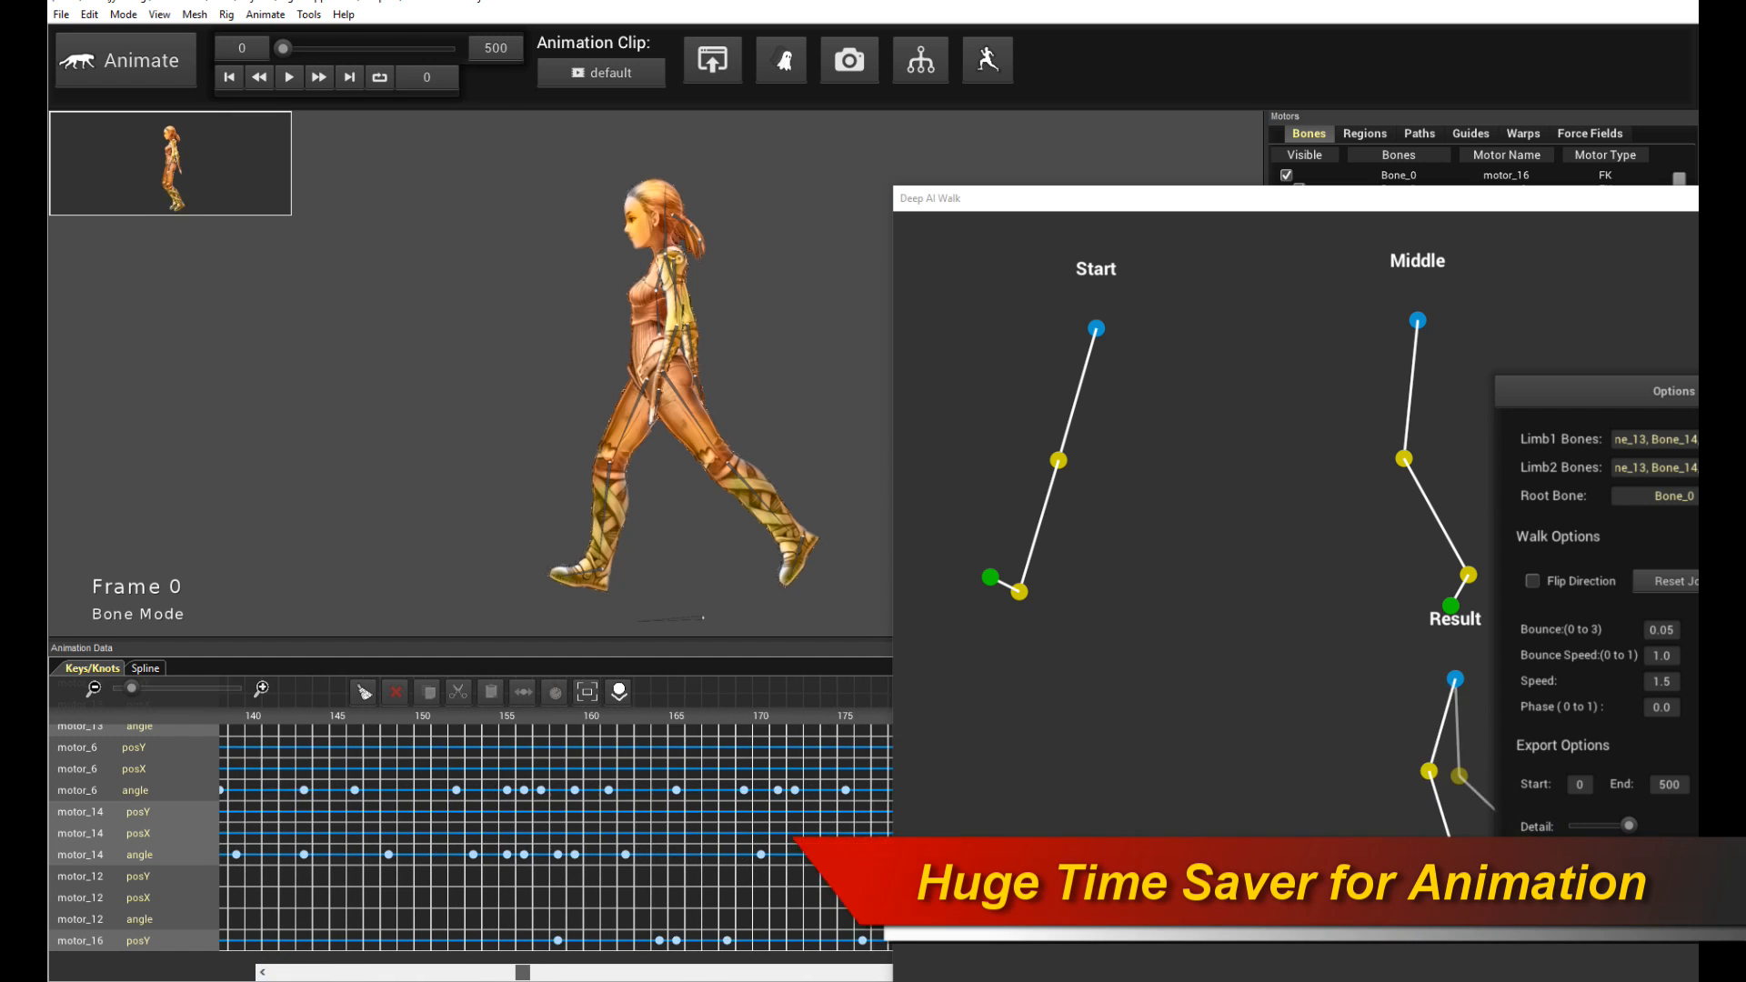
left_click(999, 216)
left_click_drag(999, 215, 1210, 210)
left_click(303, 884)
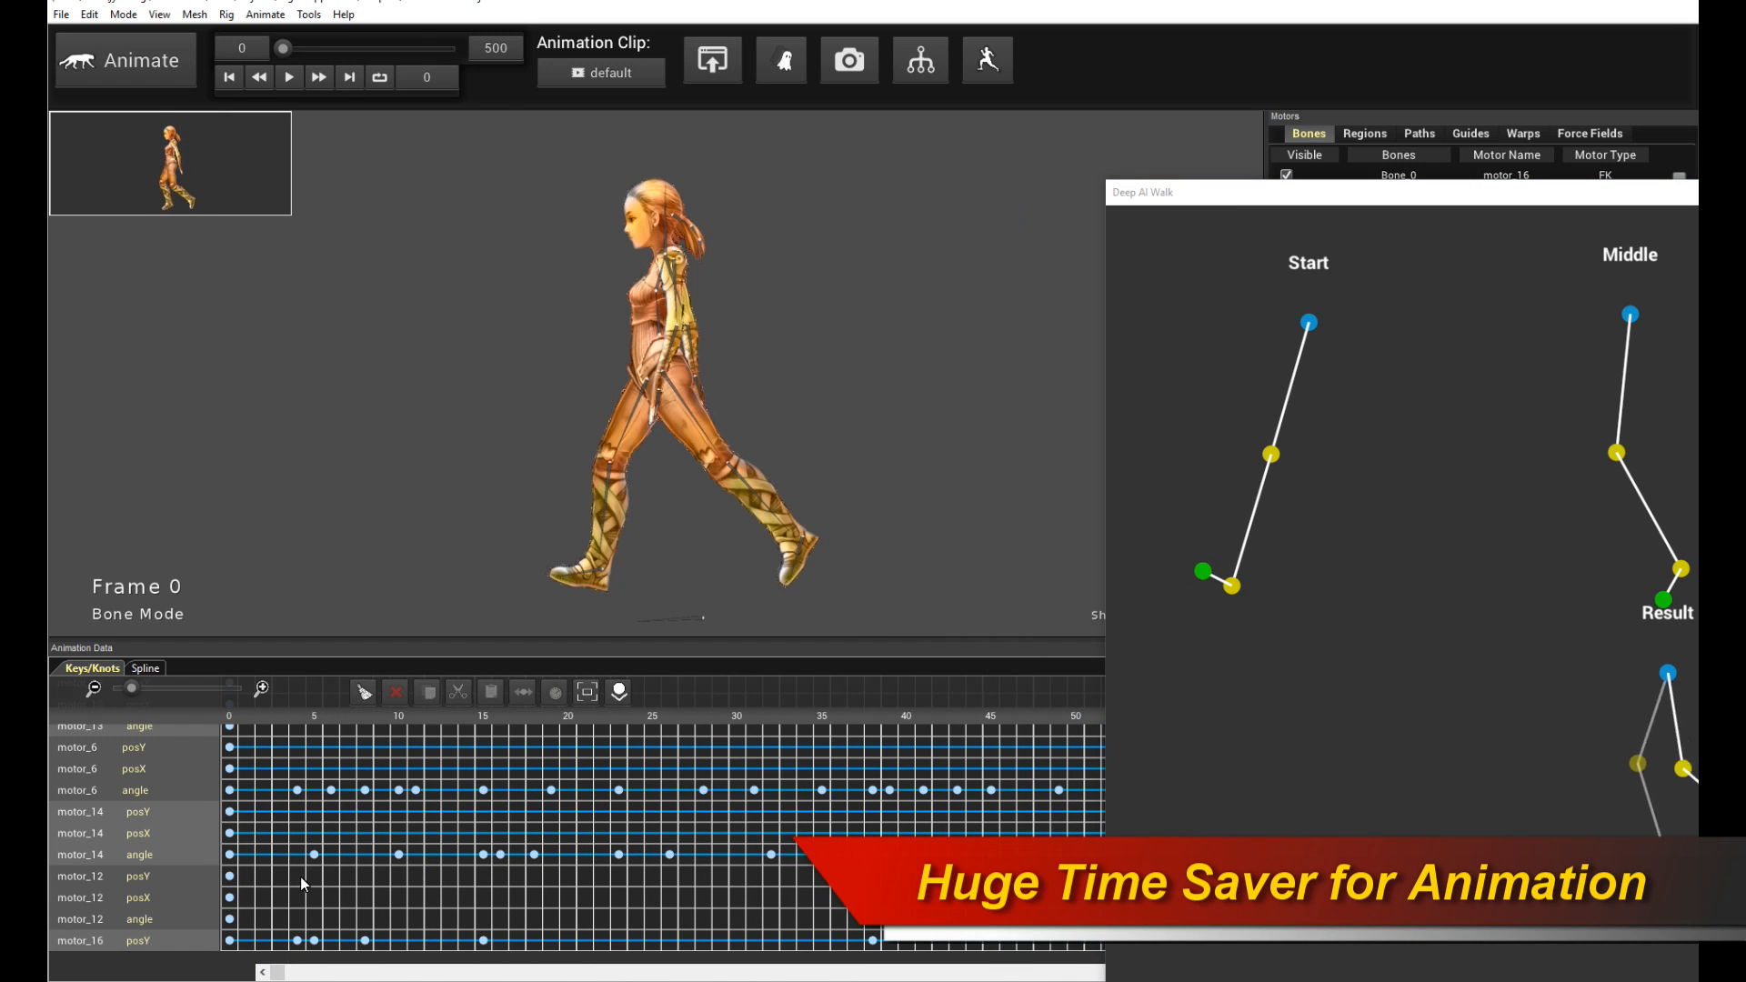
left_click_drag(282, 973, 817, 978)
scroll(703, 909, "left", 15)
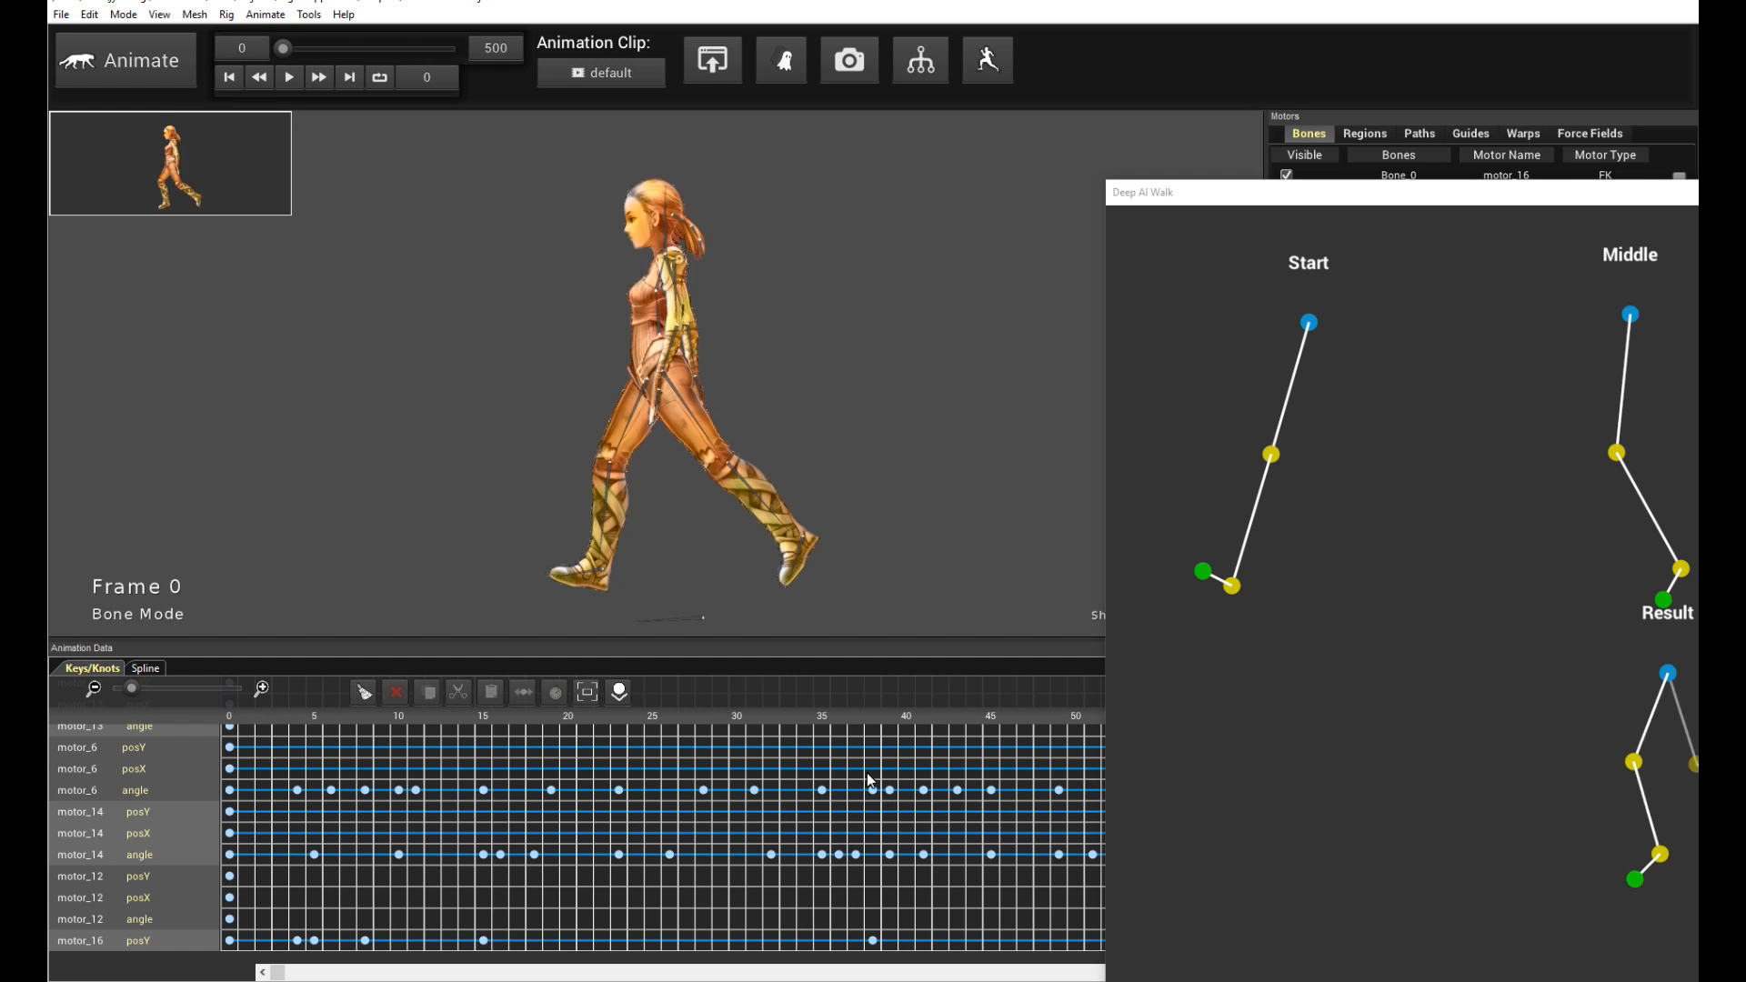
- Shift the Deep AI Walk window slightly and play the walk cycle from frame 0
left_click_drag(1271, 200, 1168, 214)
key("space")
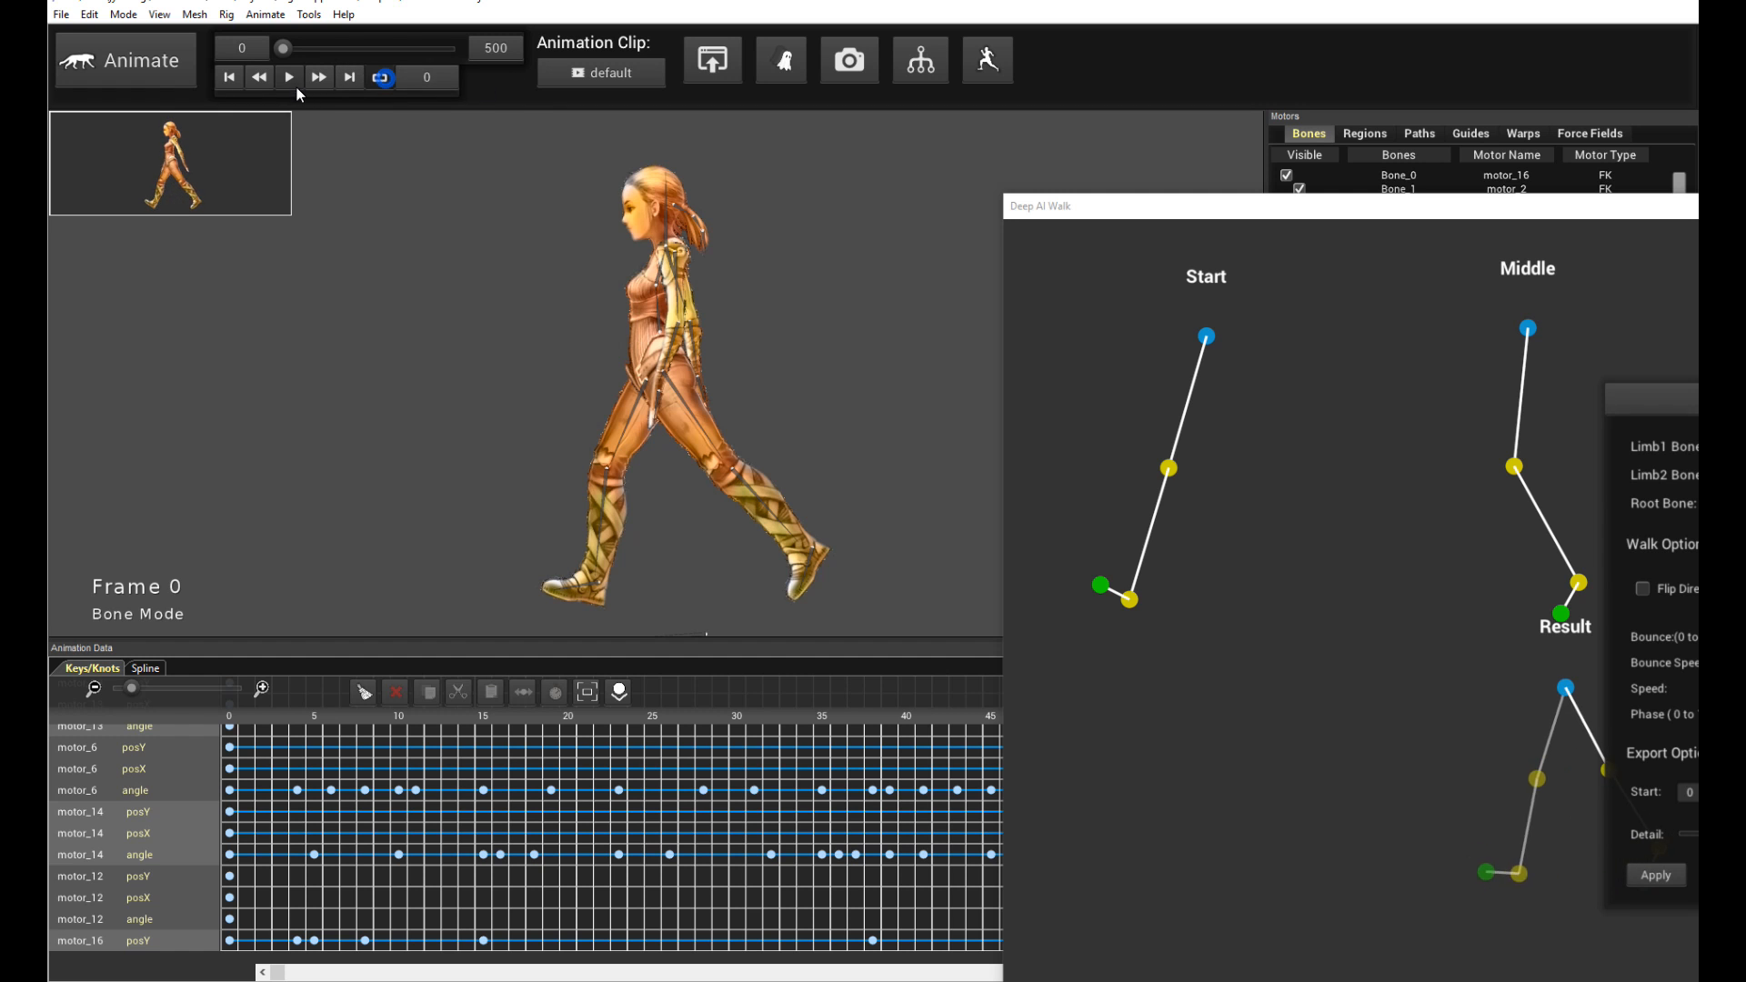
left_click(289, 77)
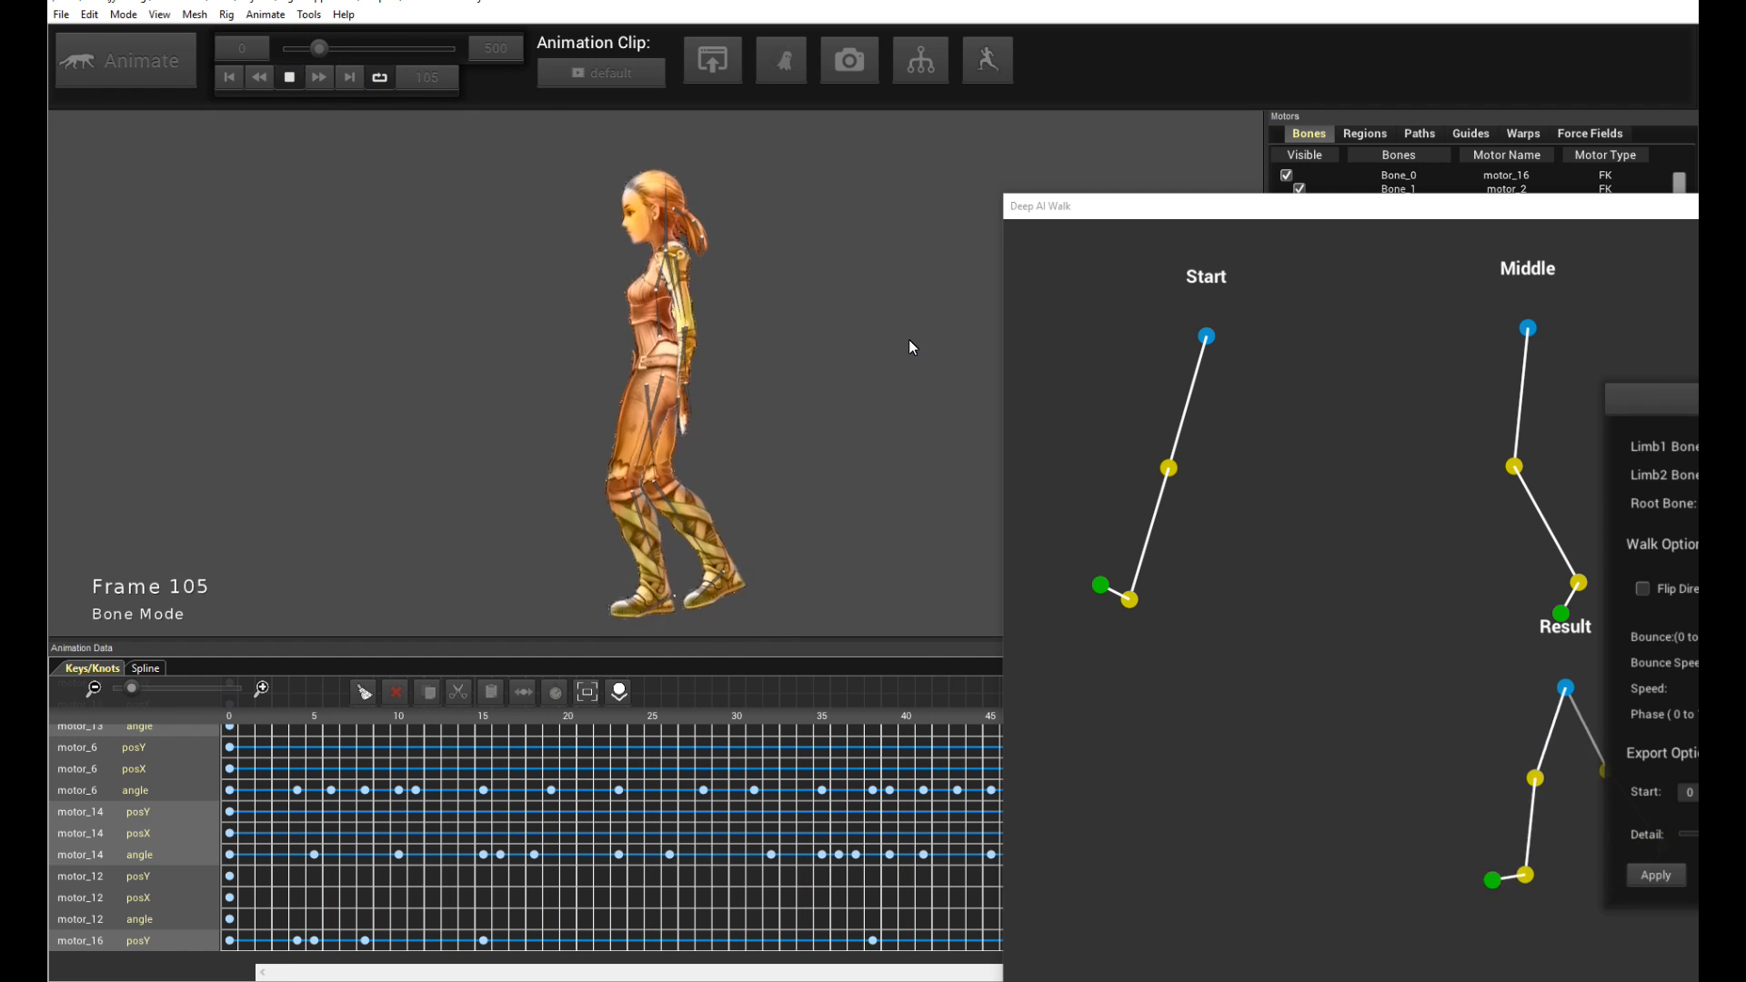